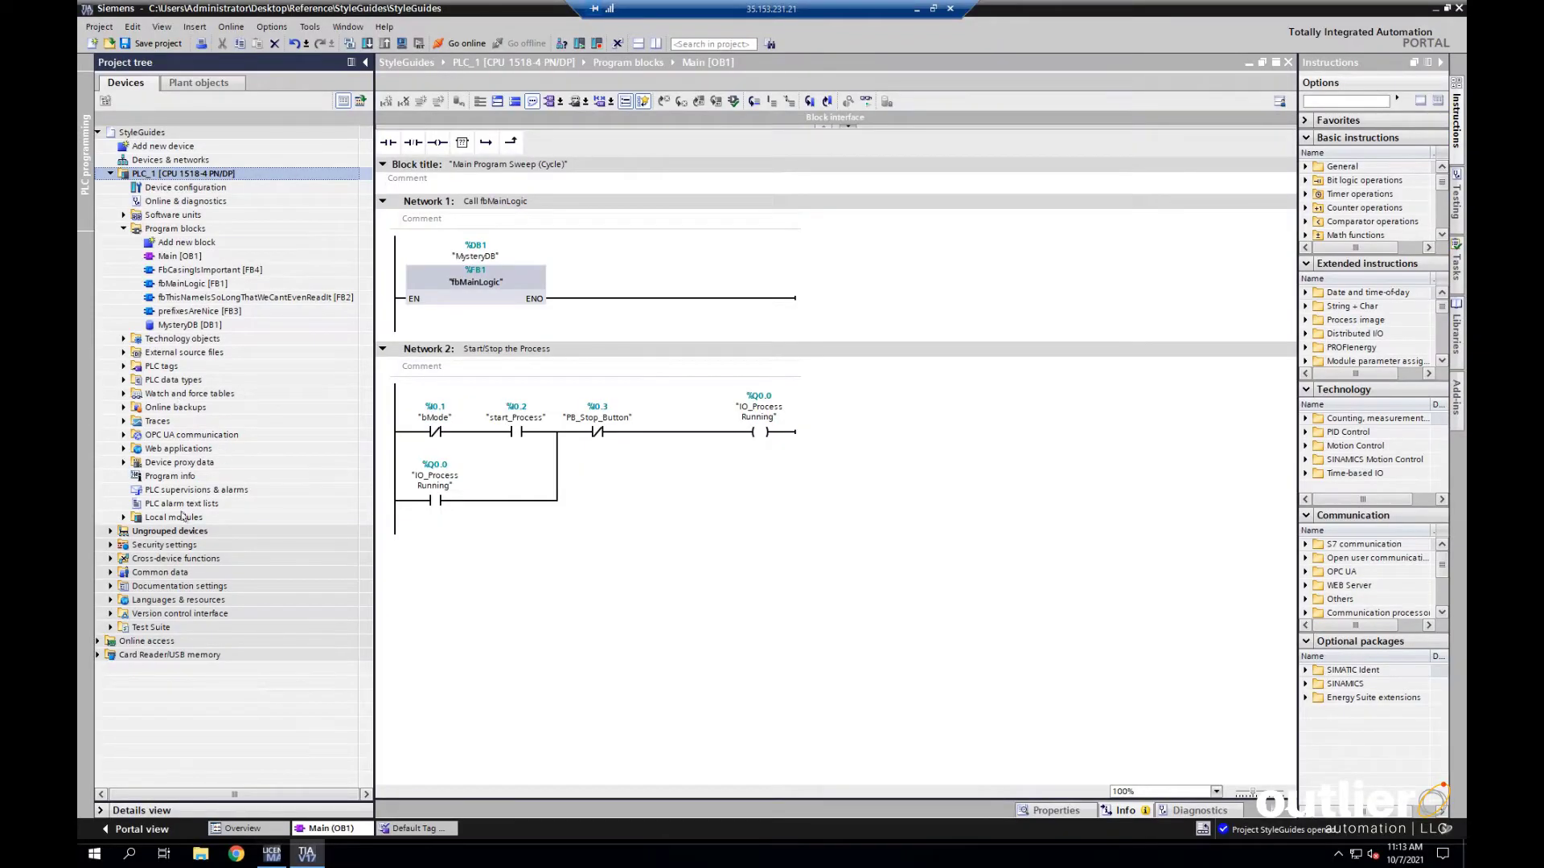
Expand the Test Suite's style guide, create Rule set_1 and open it for editing.
click(112, 628)
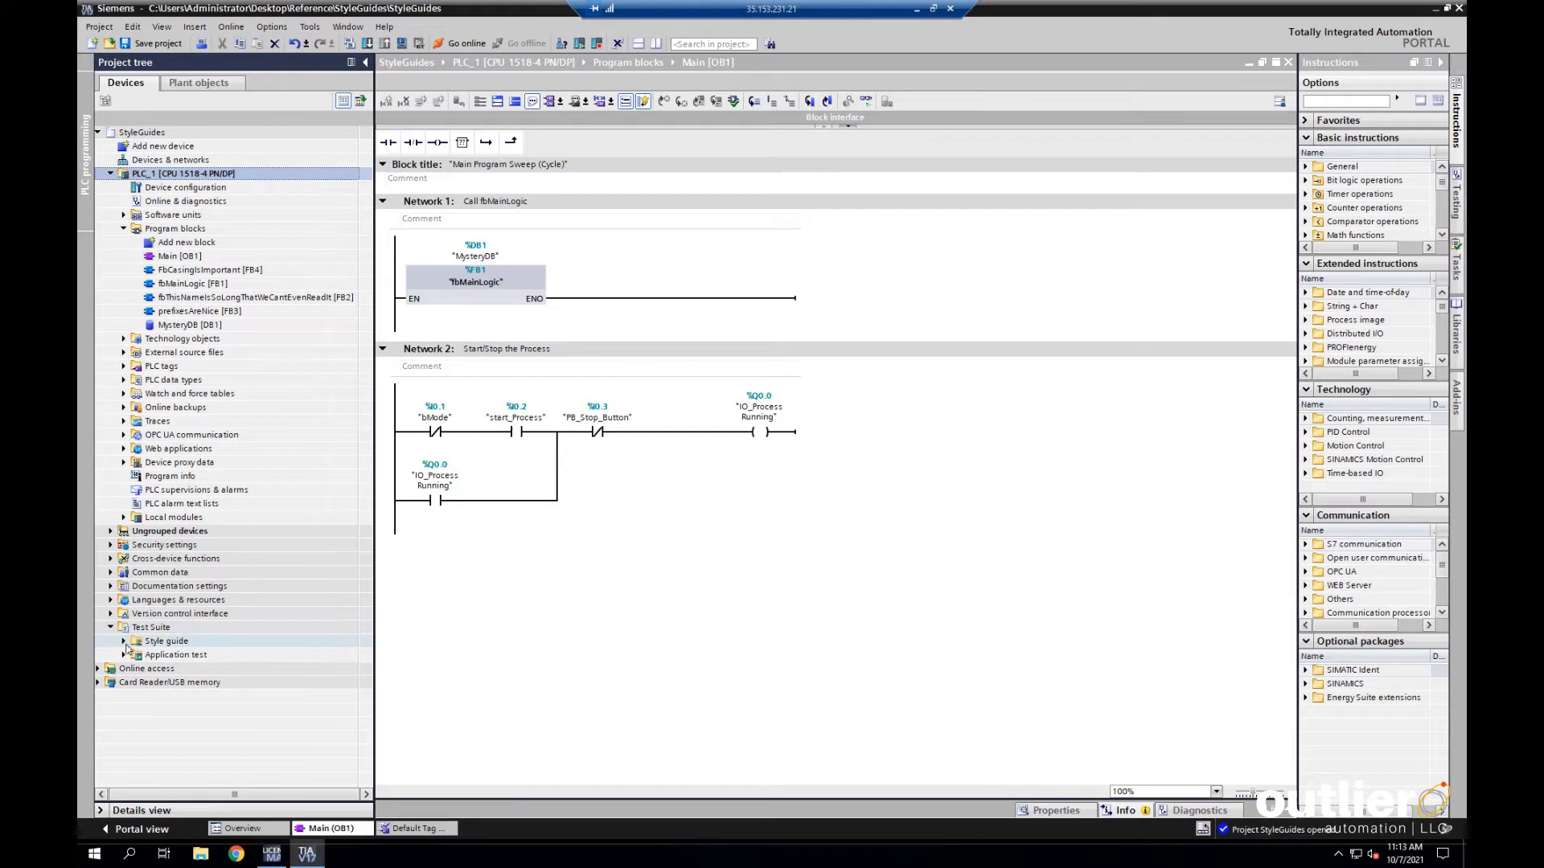
click(124, 642)
double_click(182, 655)
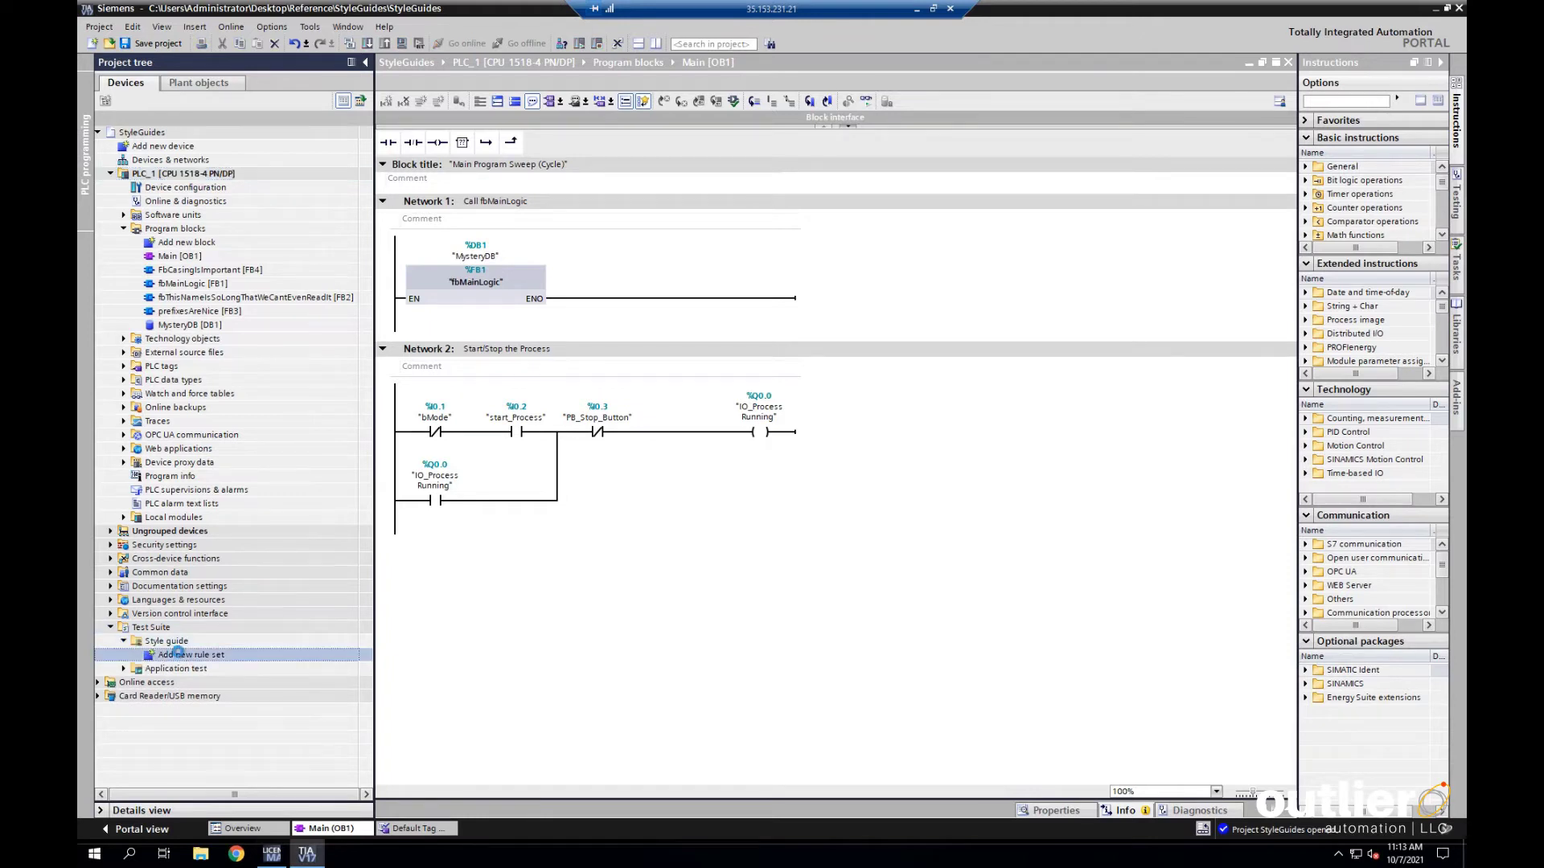
double_click(193, 670)
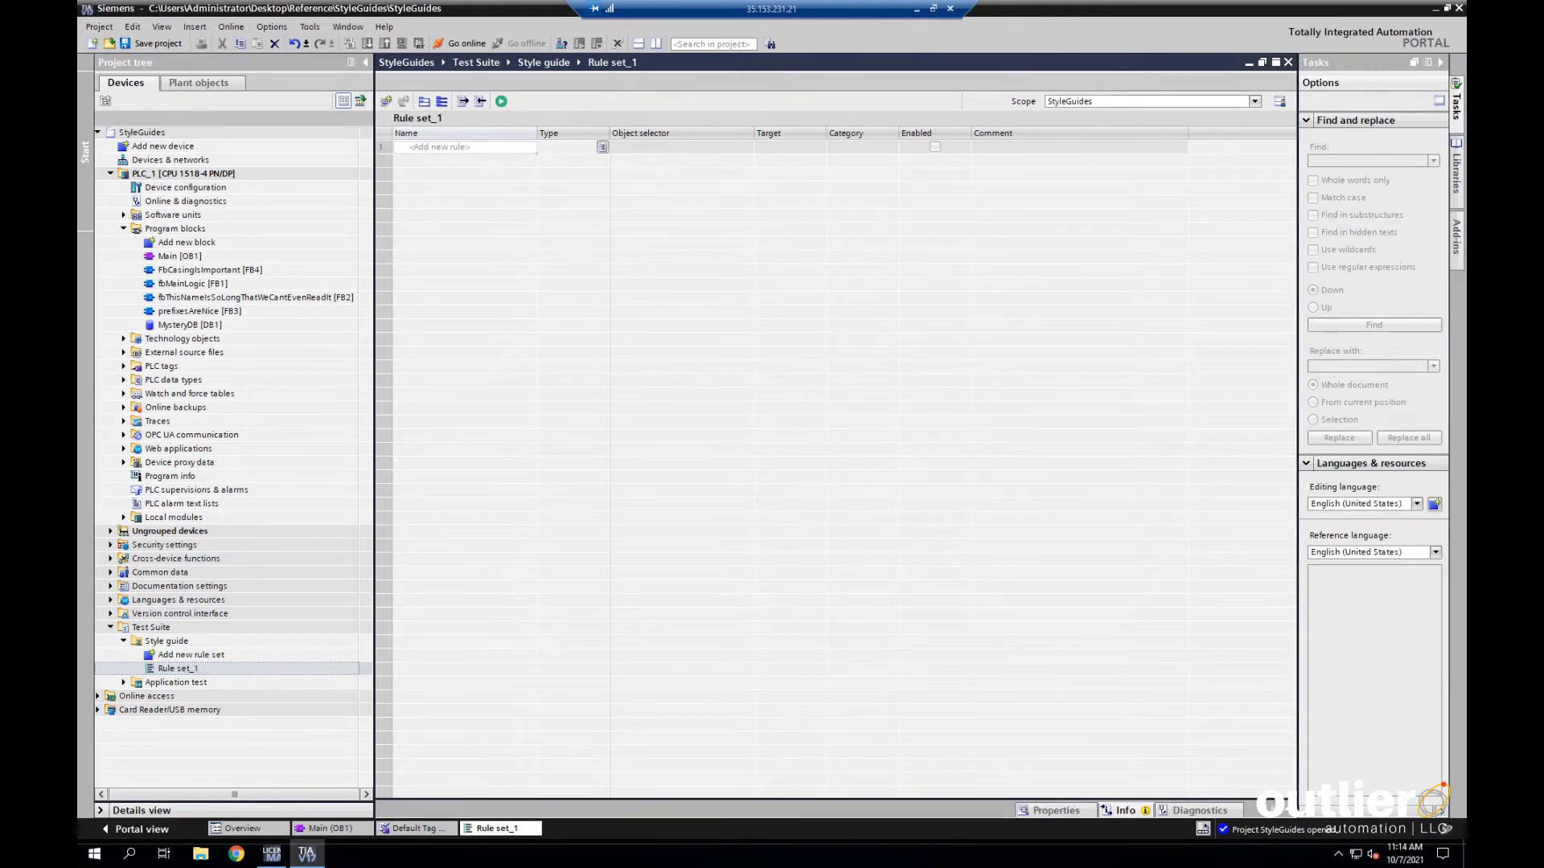
click(316, 298)
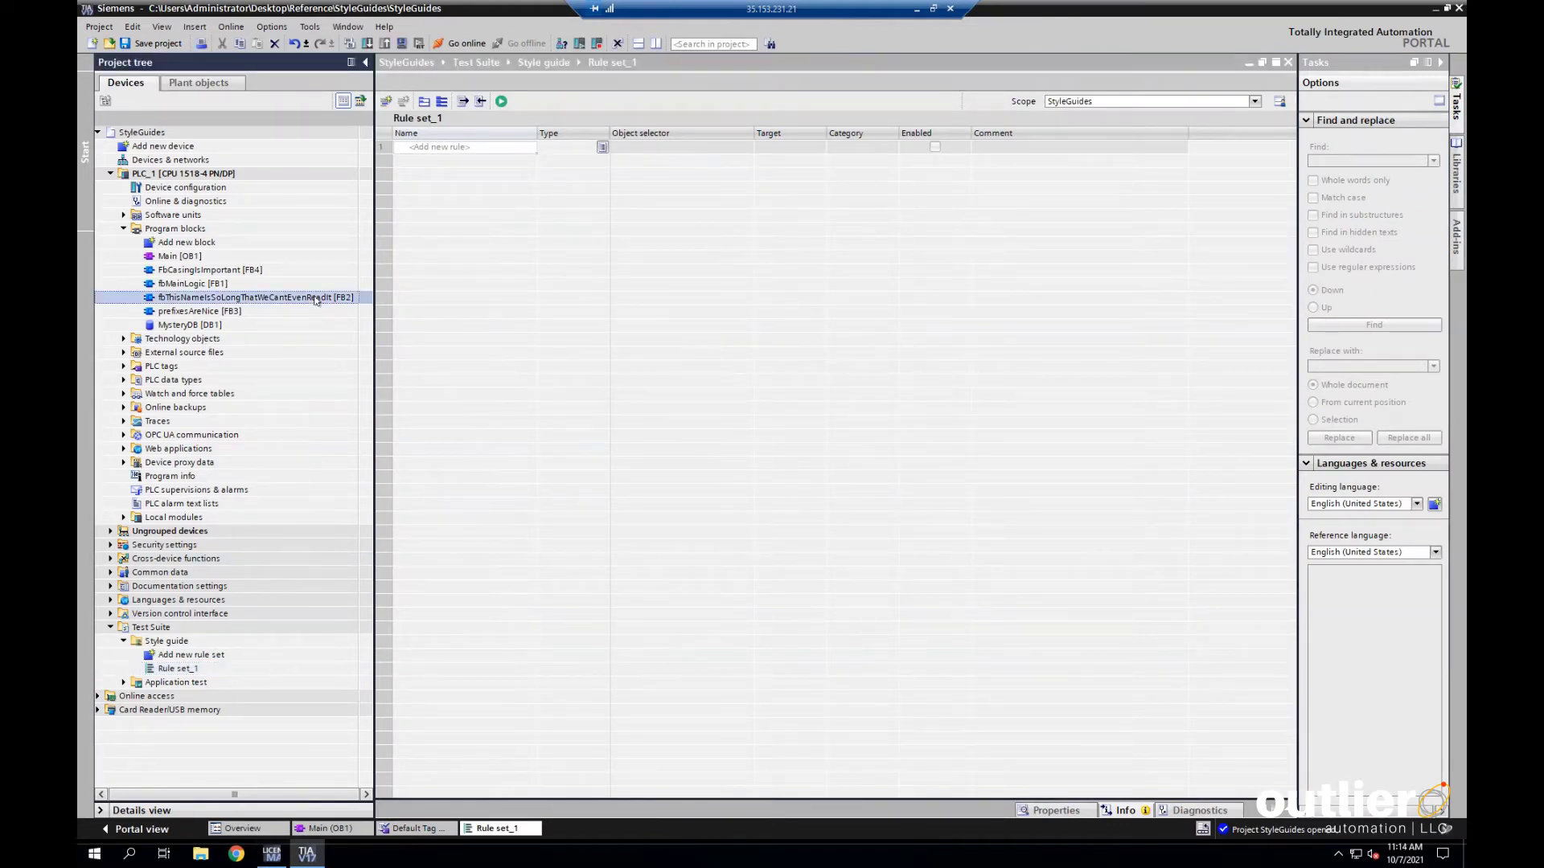
Add a rule named 'Block Name Length' and review its object selector options, leaving them unchanged.
click(440, 147)
text(Blo)
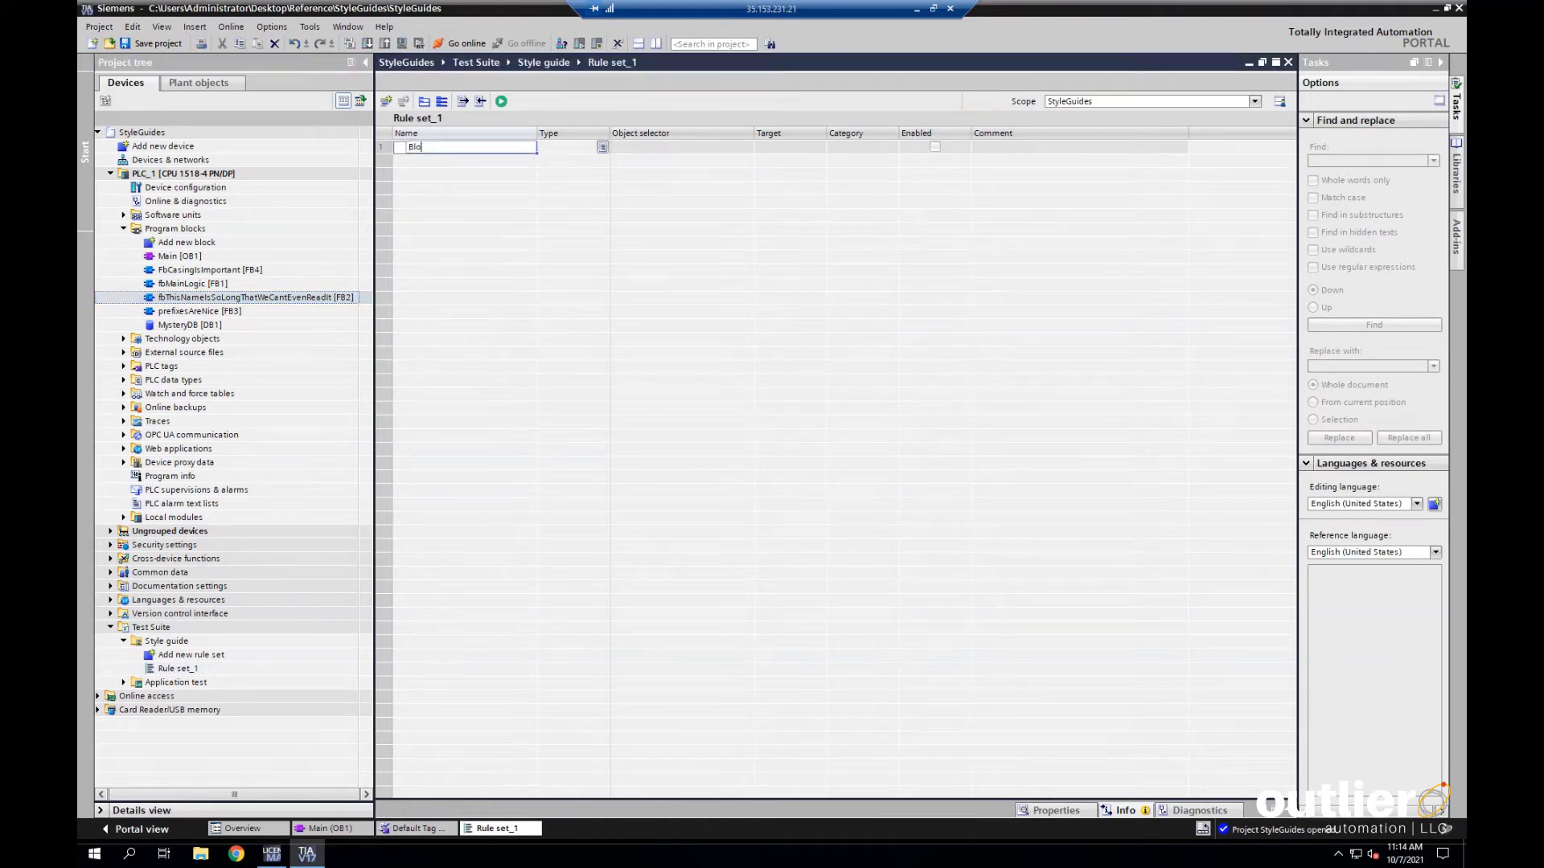
text(ck Name Length)
click(603, 148)
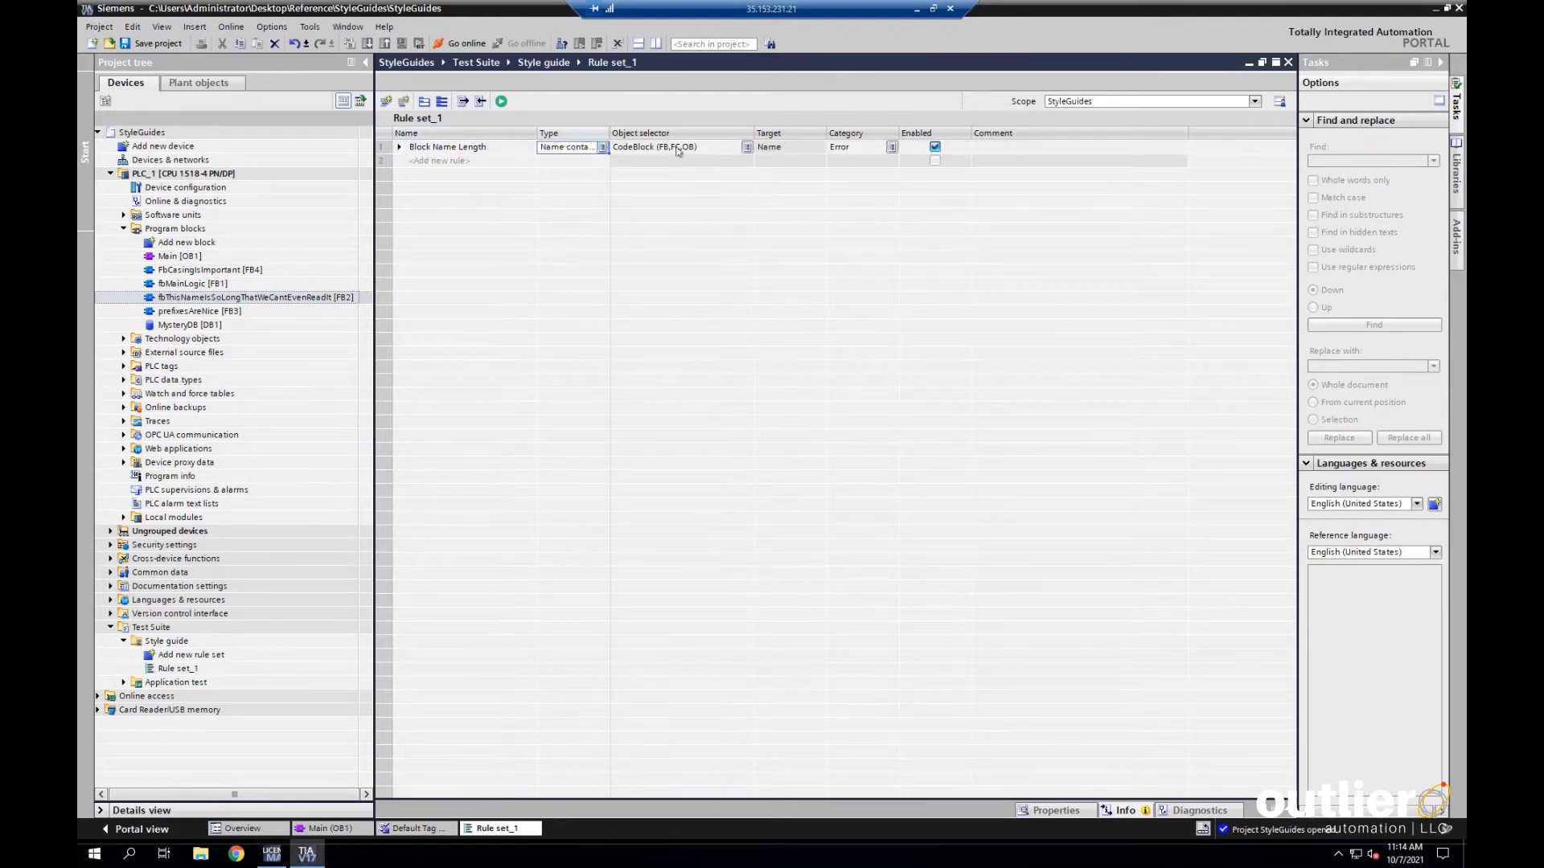
click(749, 149)
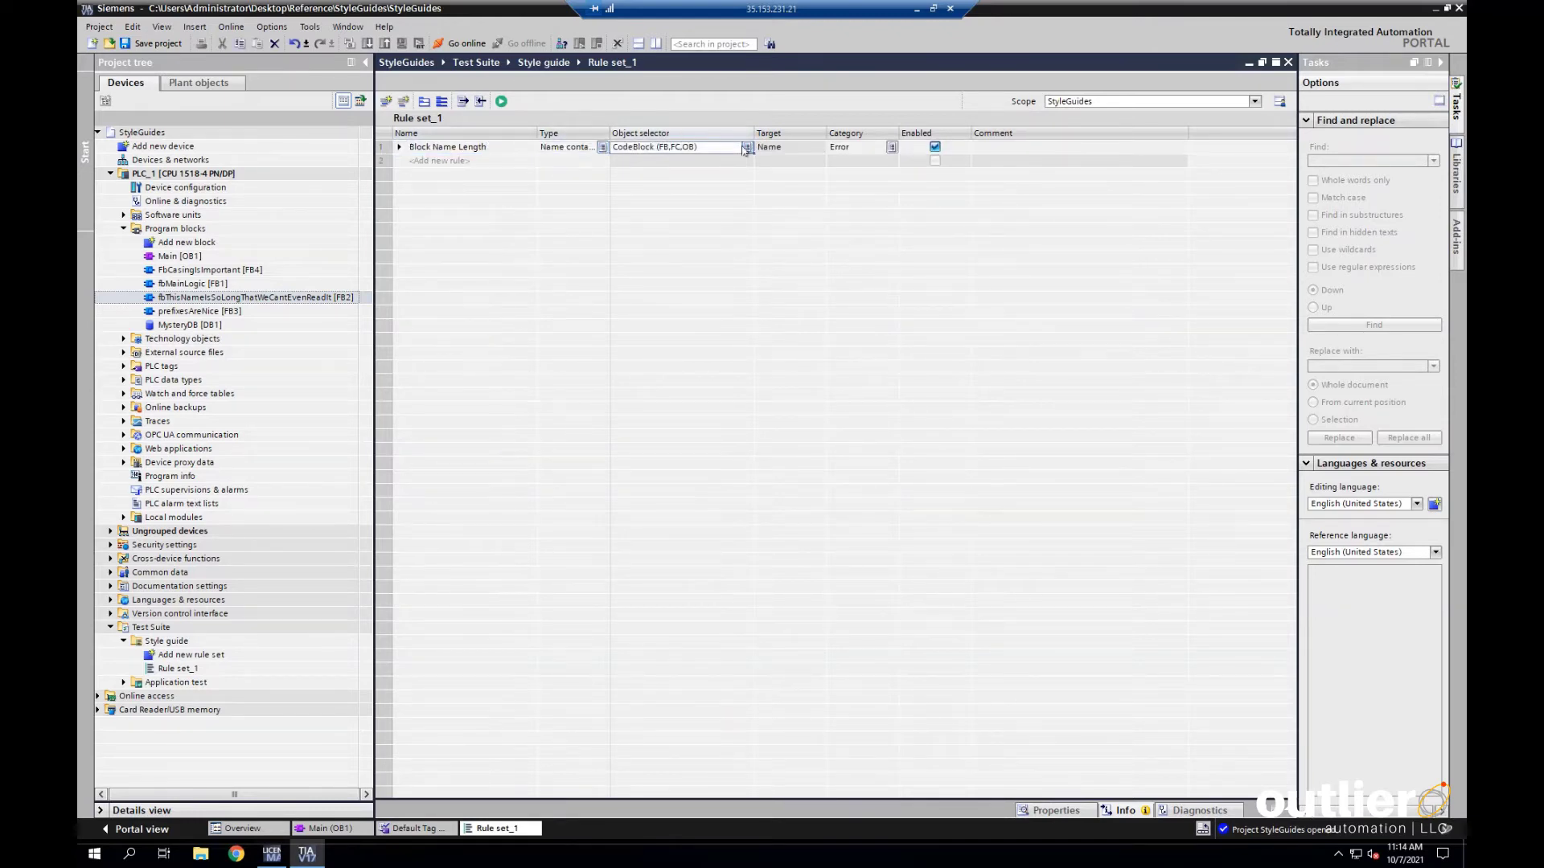
click(747, 148)
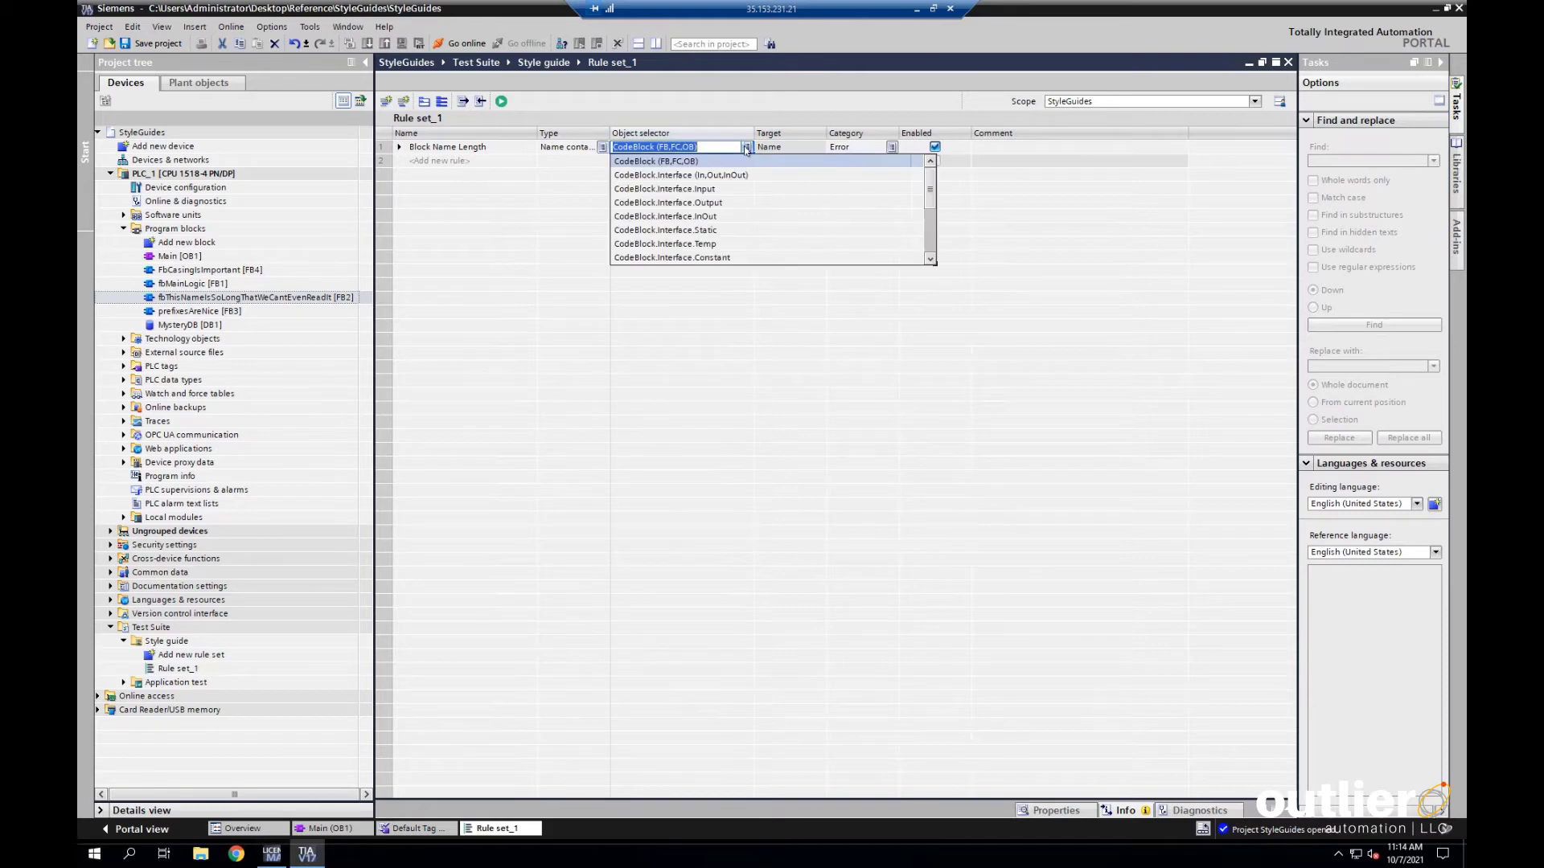
scroll(844, 189, down, 2)
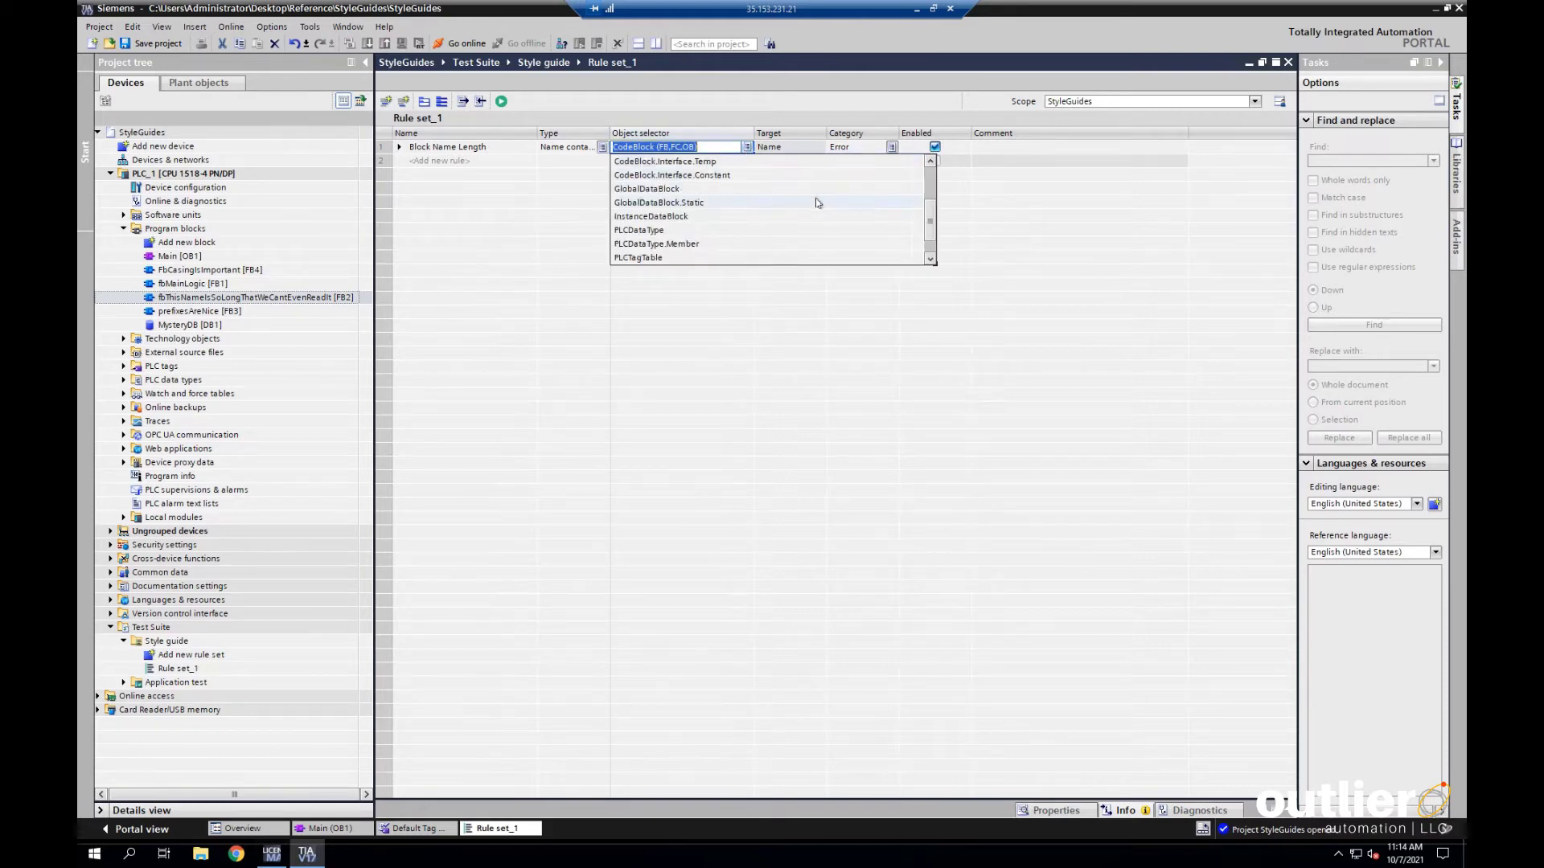
scroll(734, 199, down, 1)
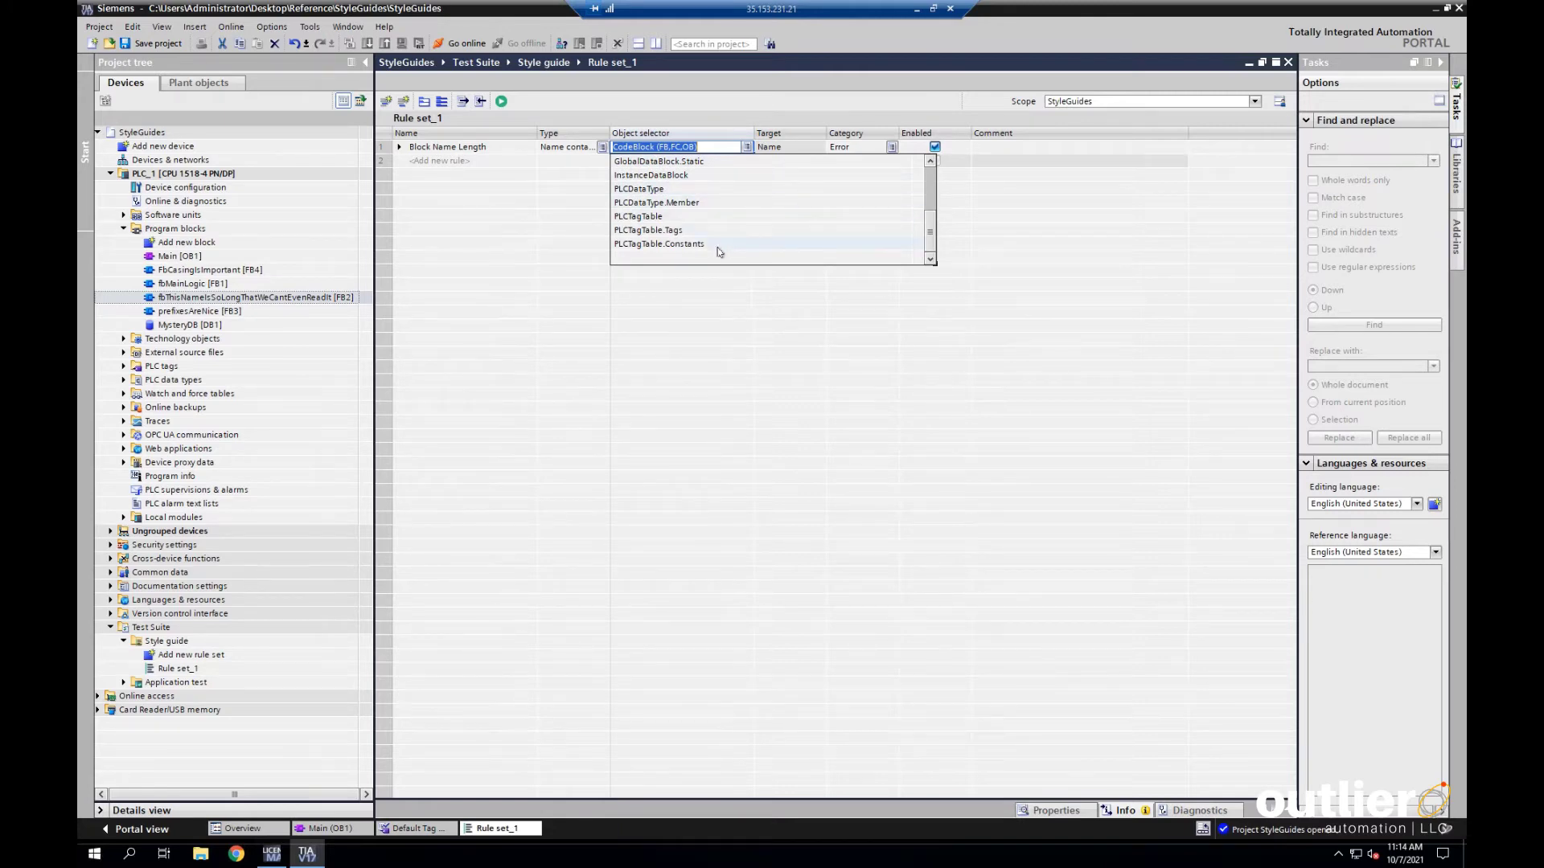
click(566, 178)
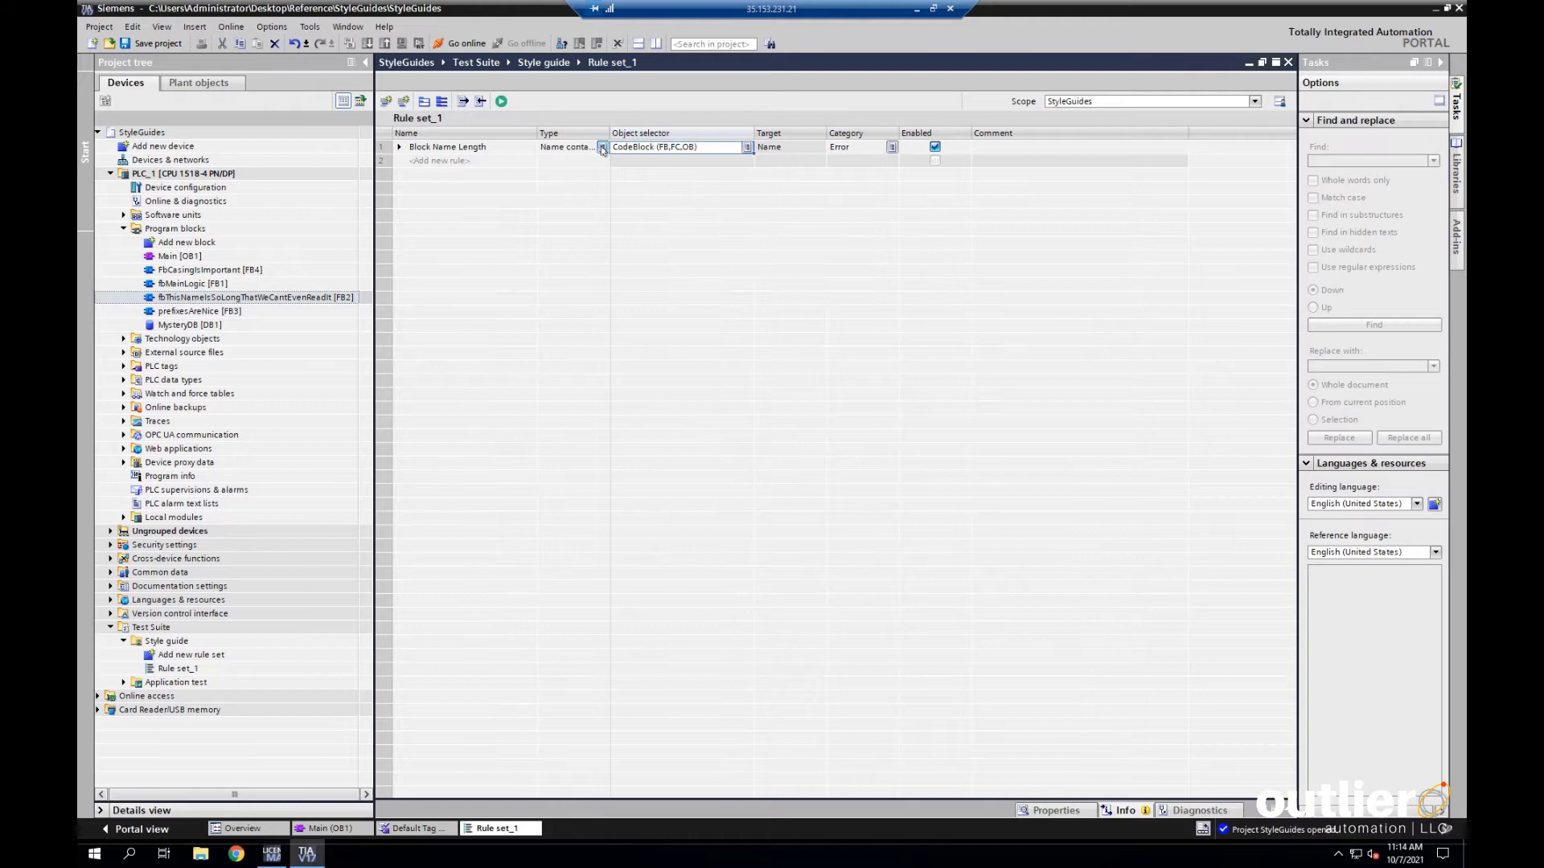
Set the Block Name Length rule type to Name length and expand its settings.
click(601, 148)
click(602, 149)
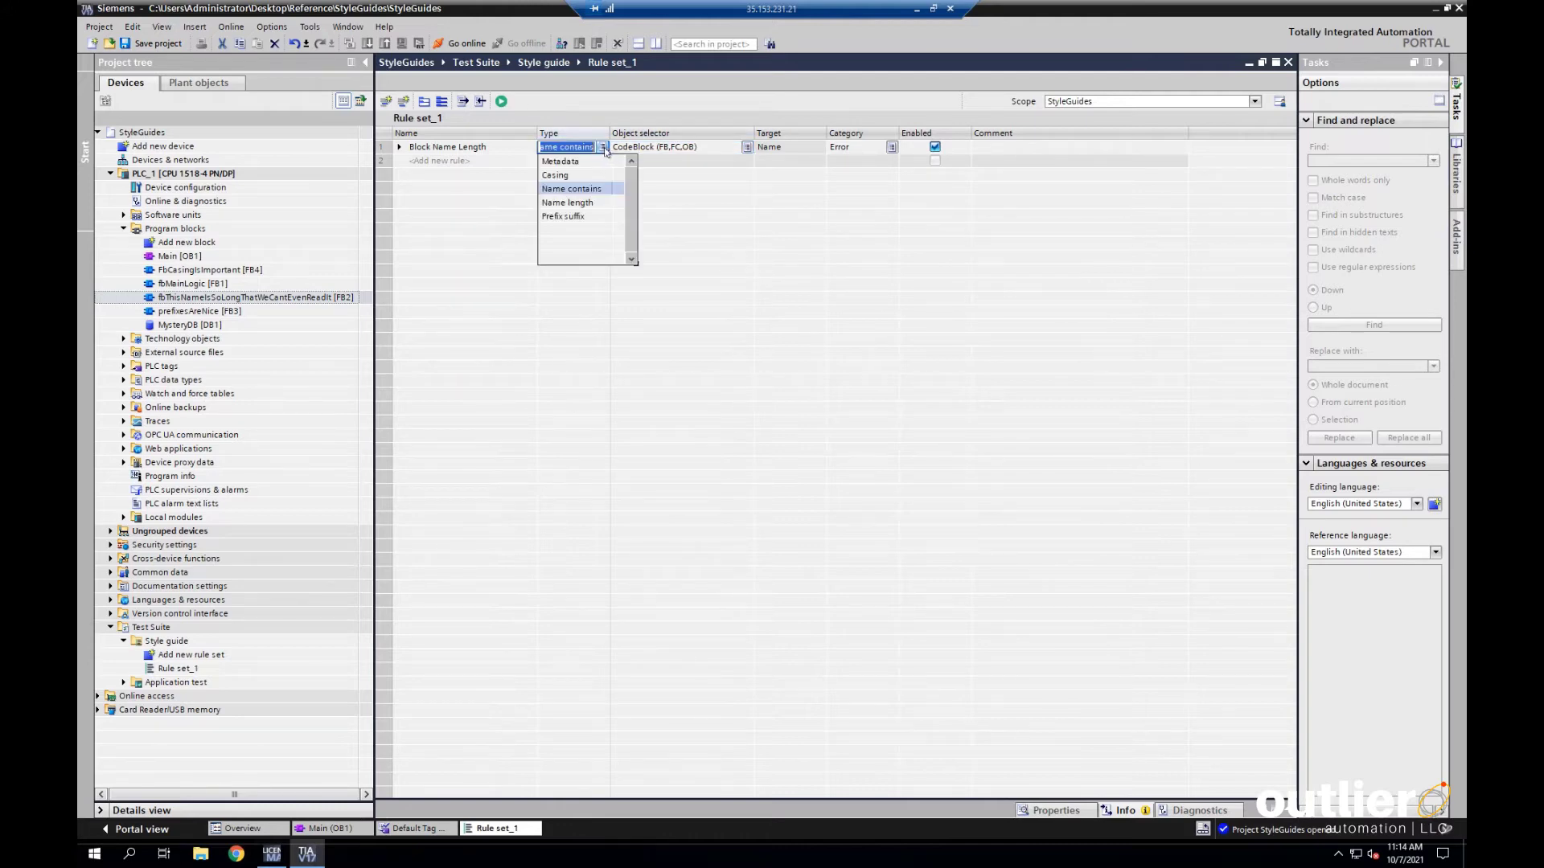
click(603, 204)
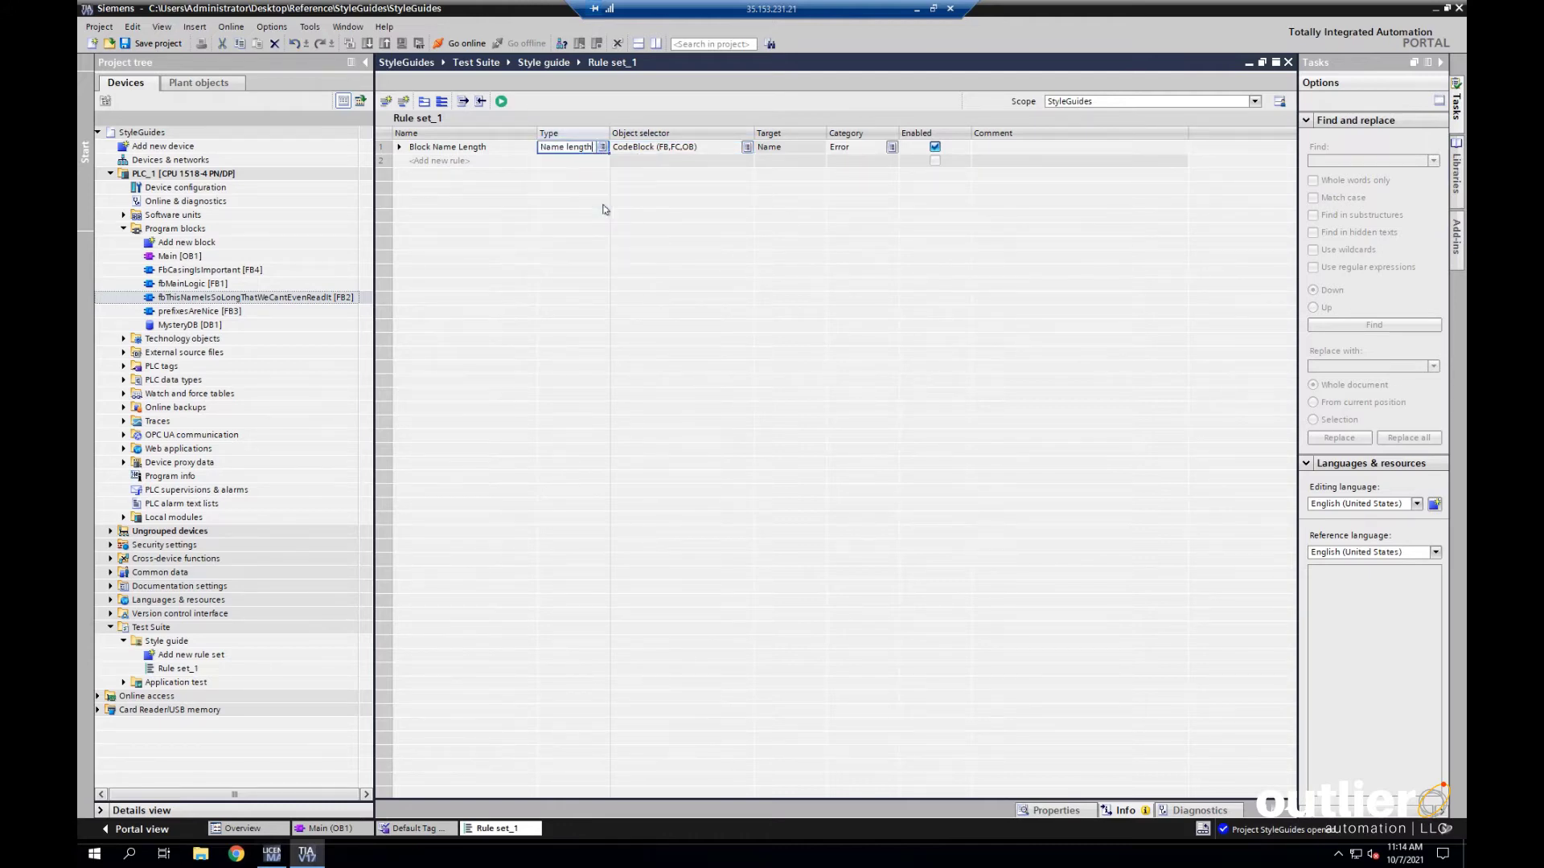
click(399, 149)
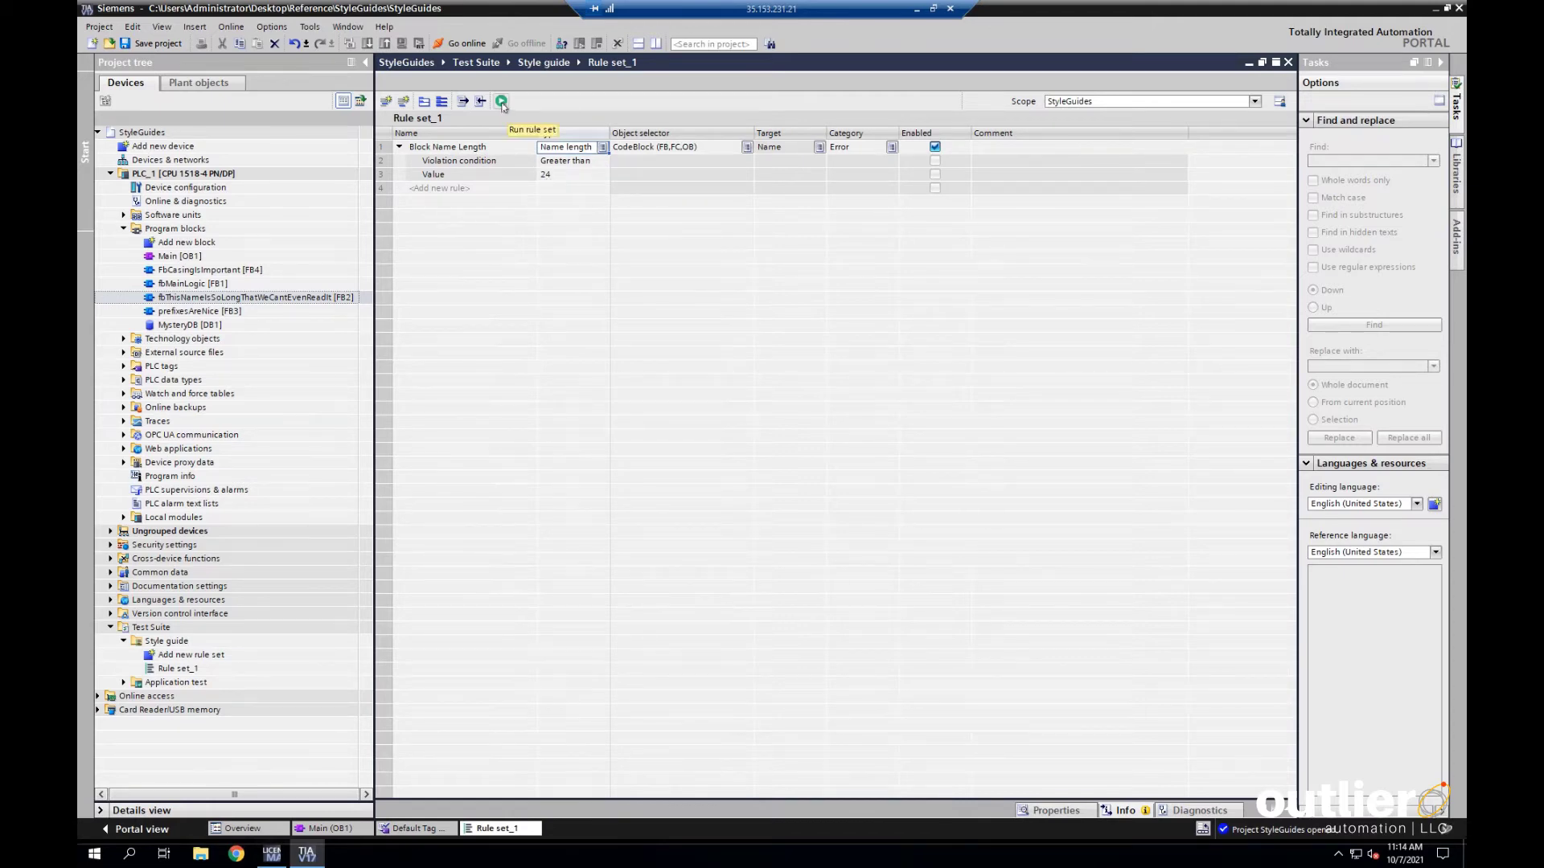
Run Rule set_1 and review the error for FB2's name exceeding 24 characters.
click(501, 102)
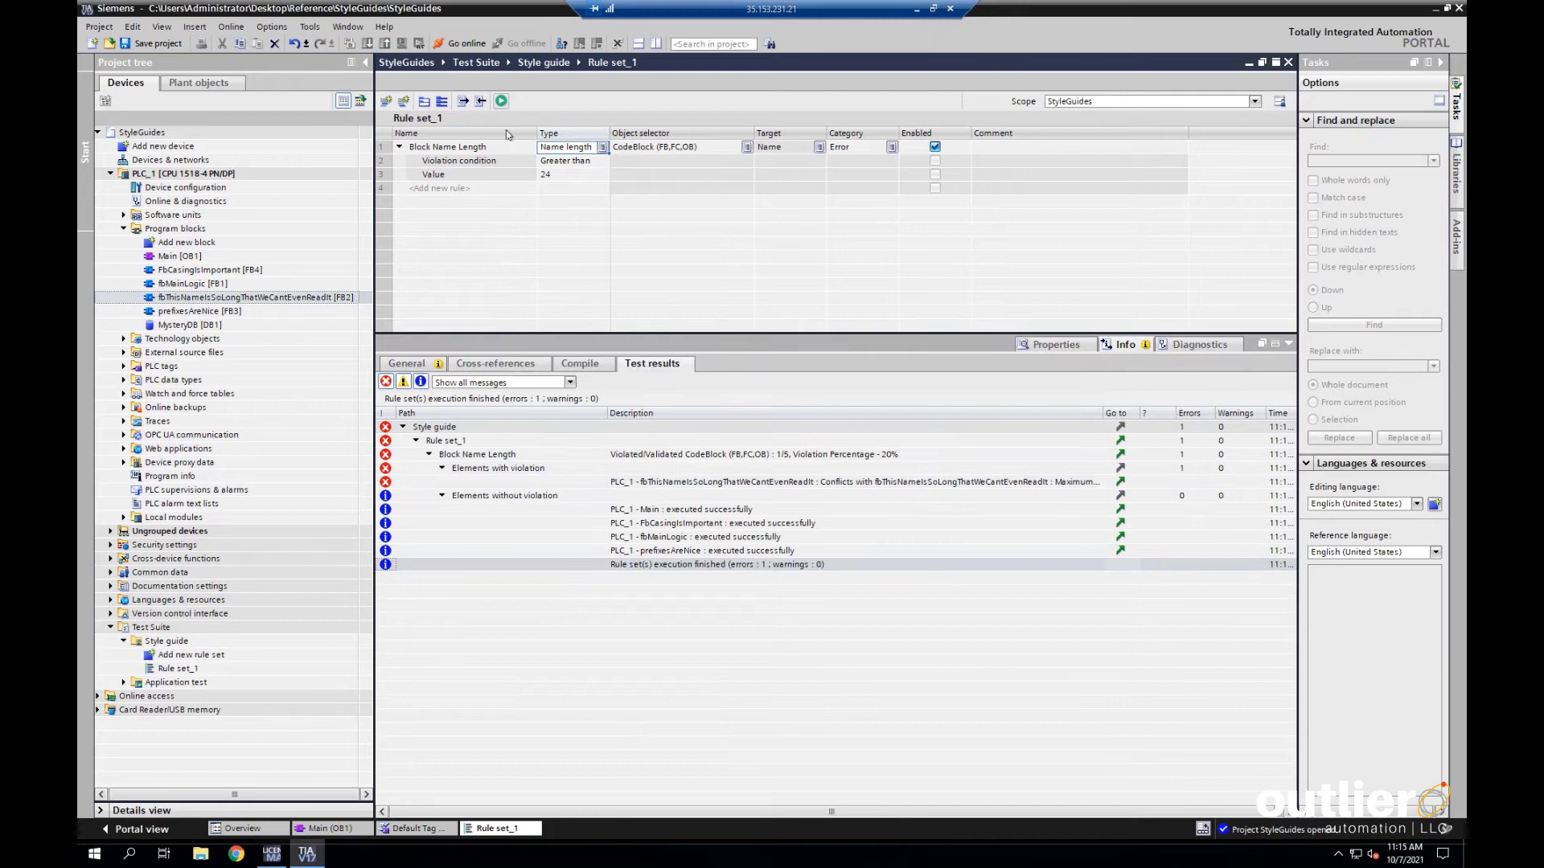
click(726, 483)
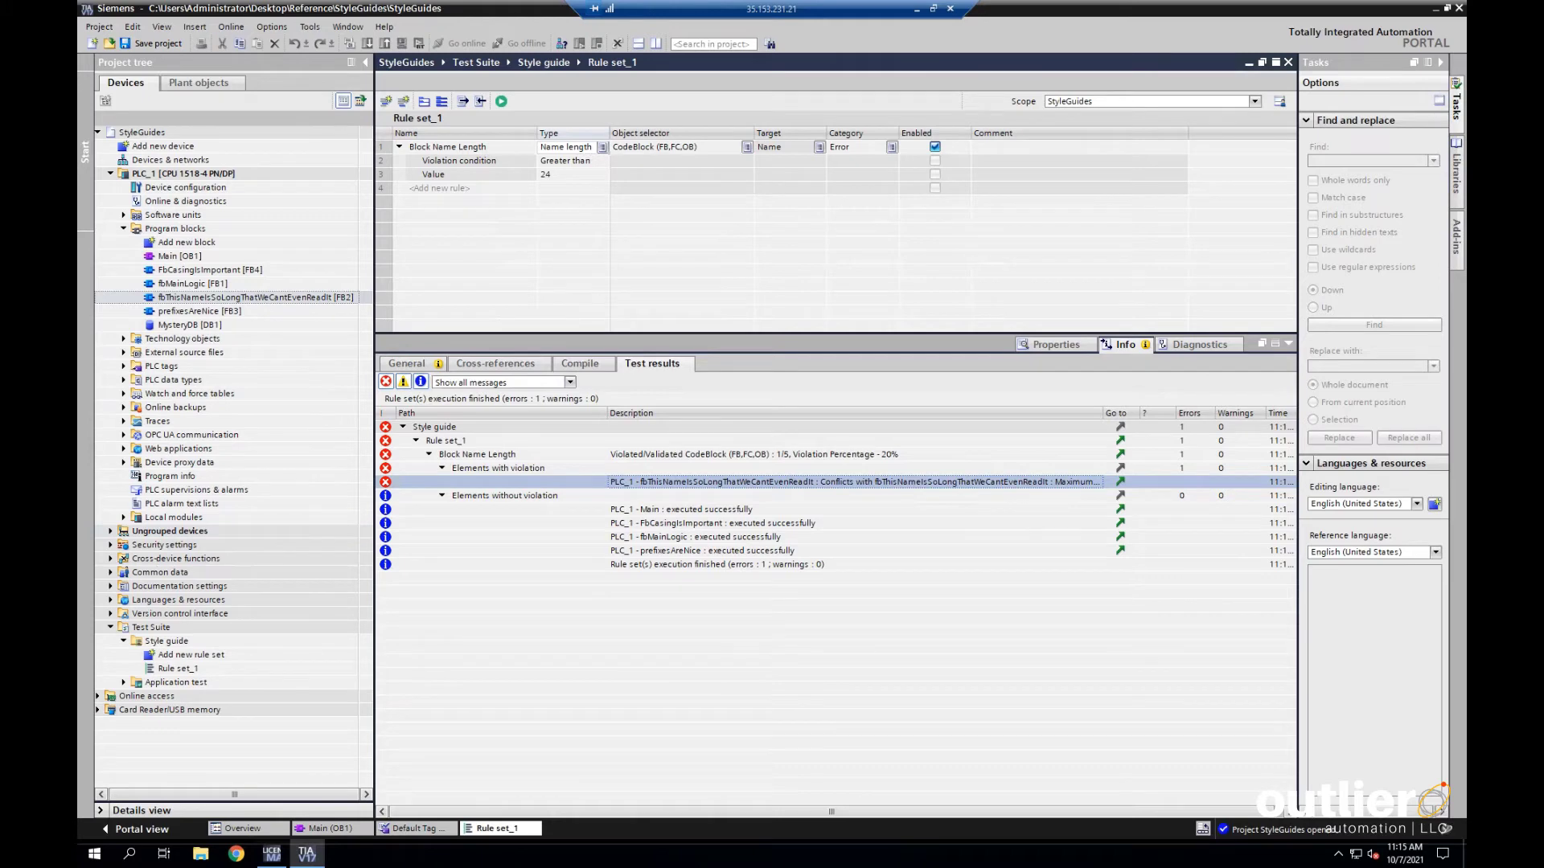
click(403, 427)
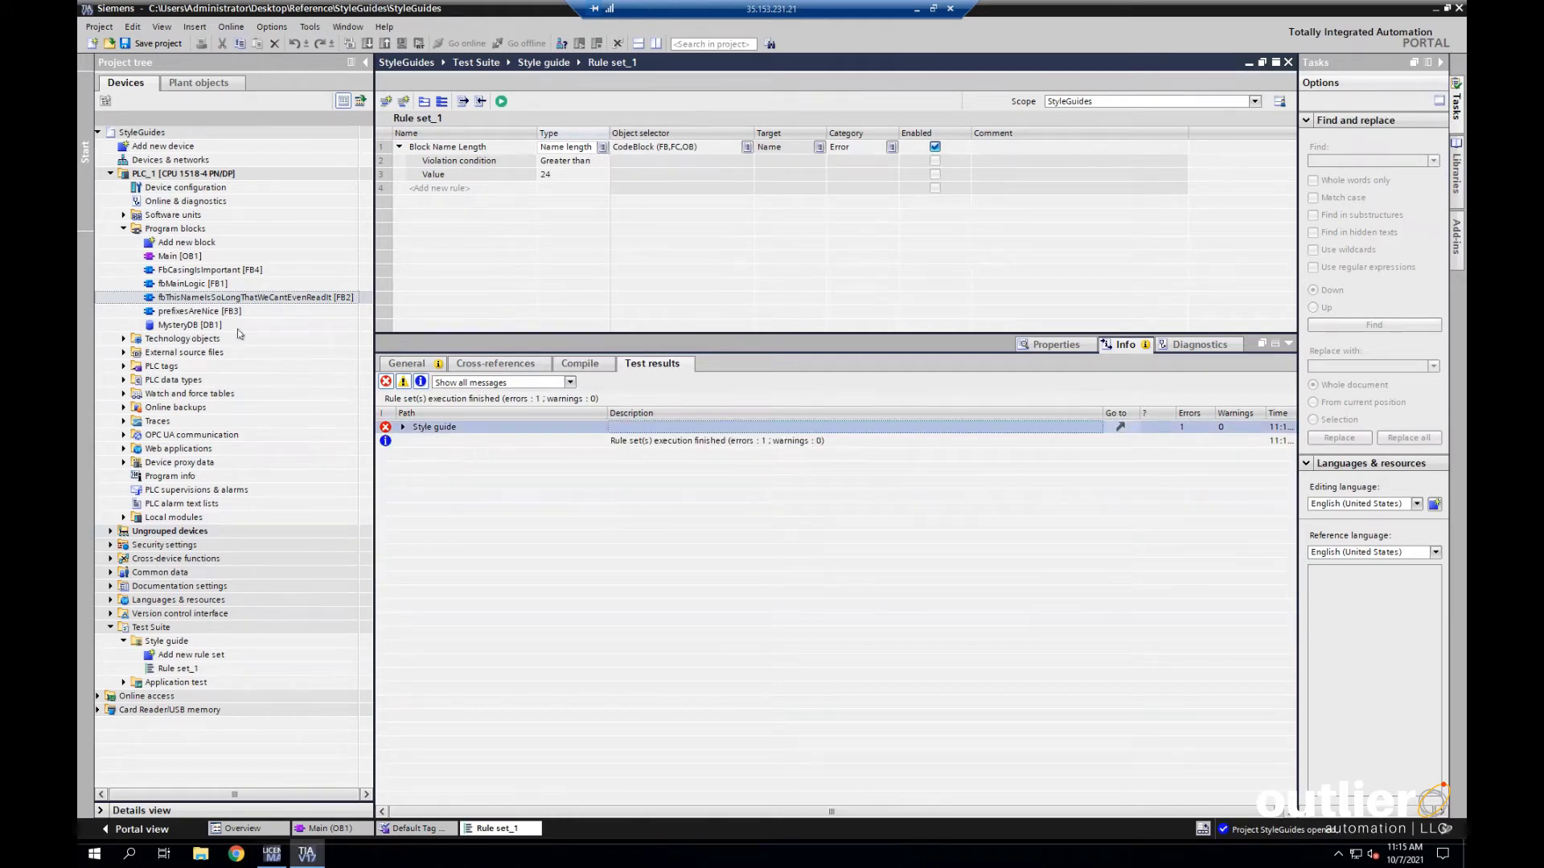
click(207, 273)
Add a 'CamelCase Blocks' rule of type Casing, disable Block Name Length, and rerun.
click(487, 190)
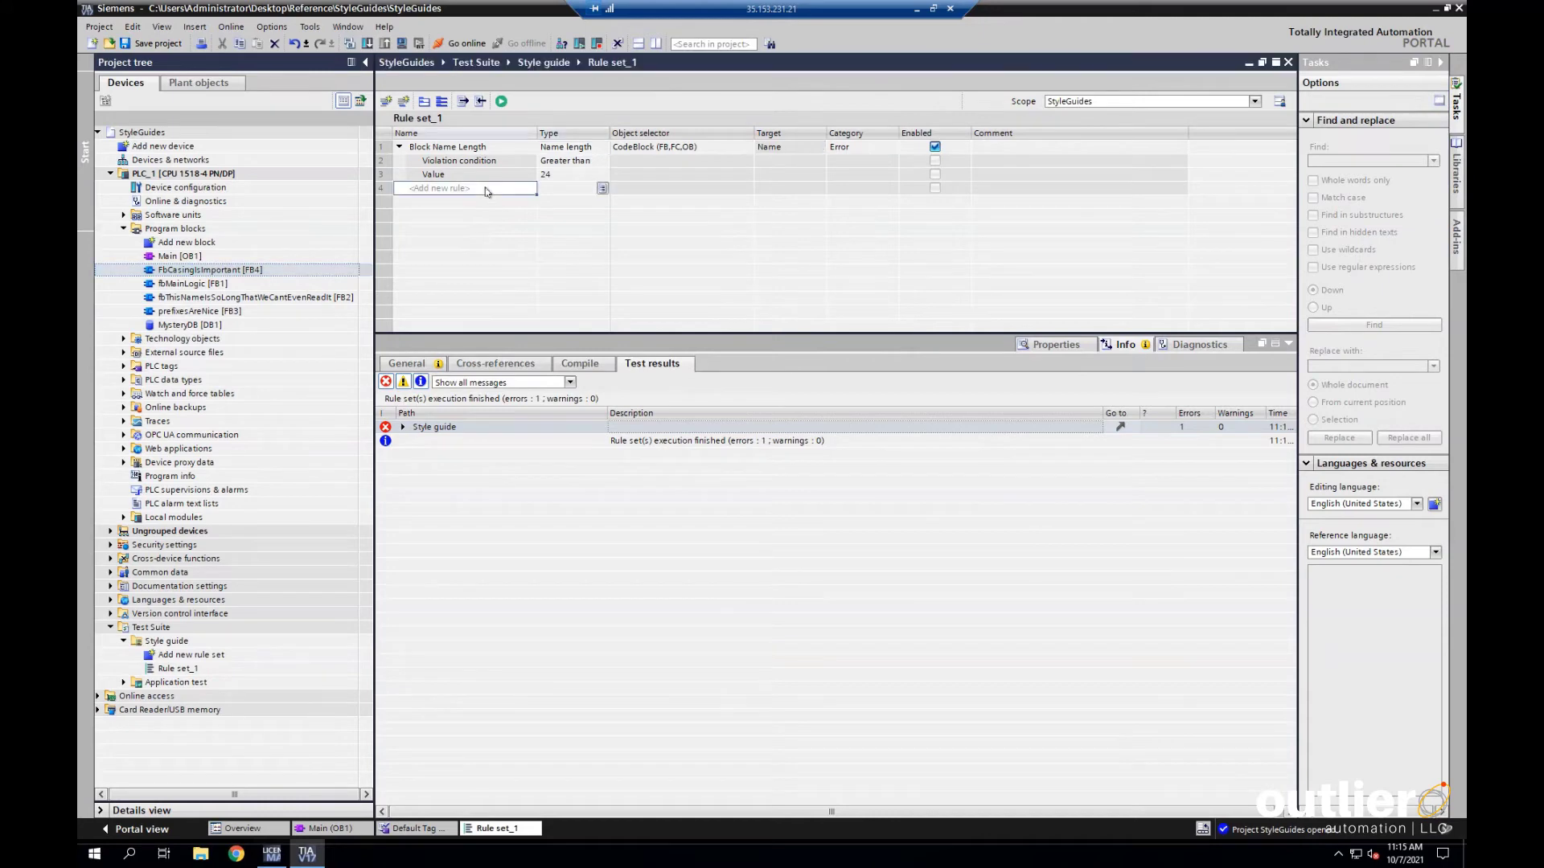
text(Came)
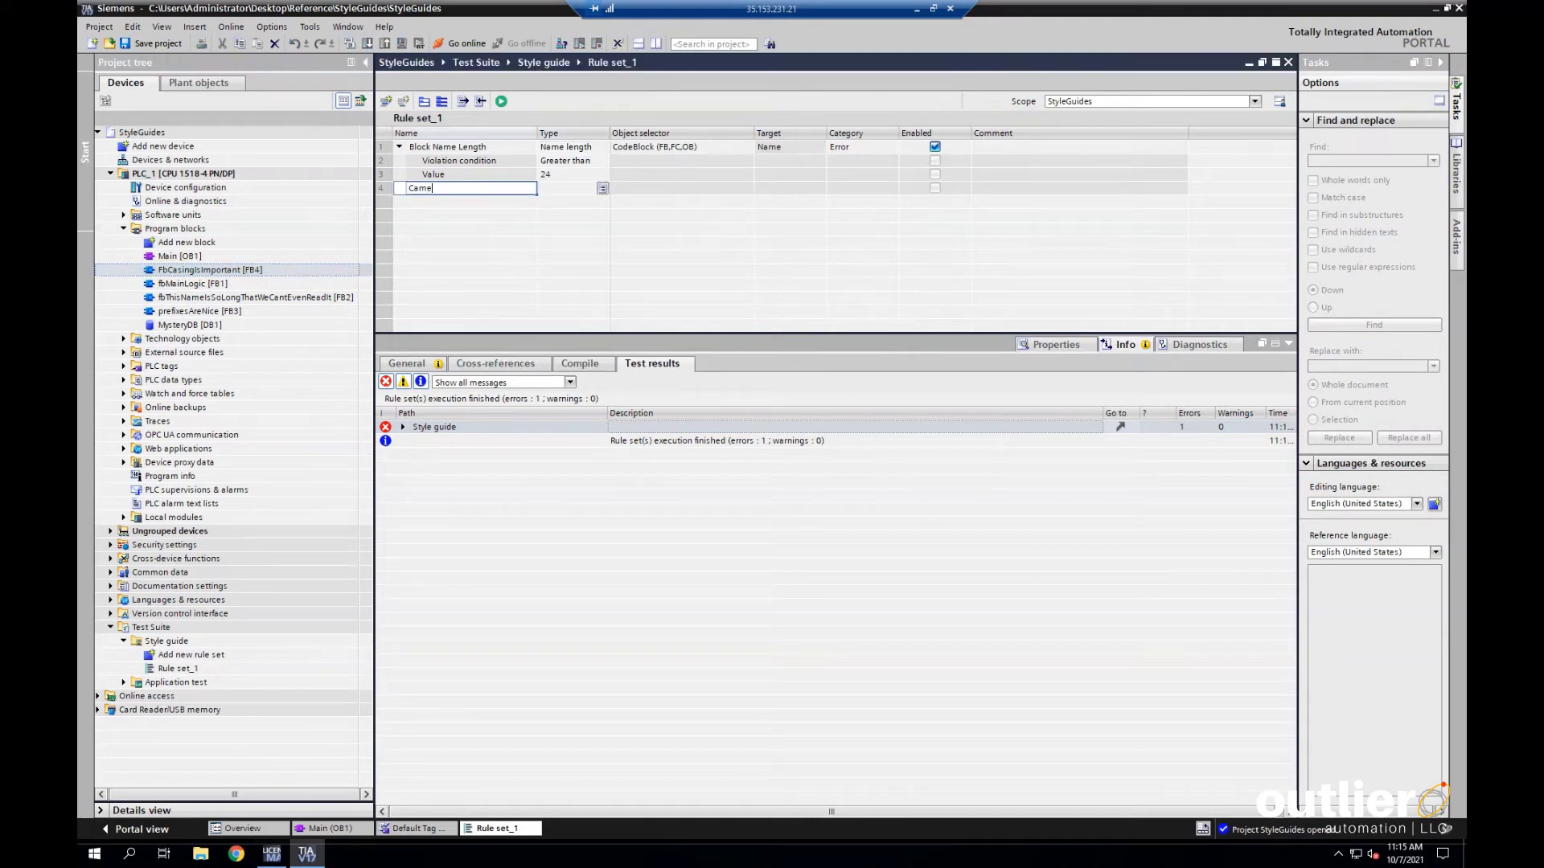
text(lCase Blocks)
key(Tab)
text(Casing)
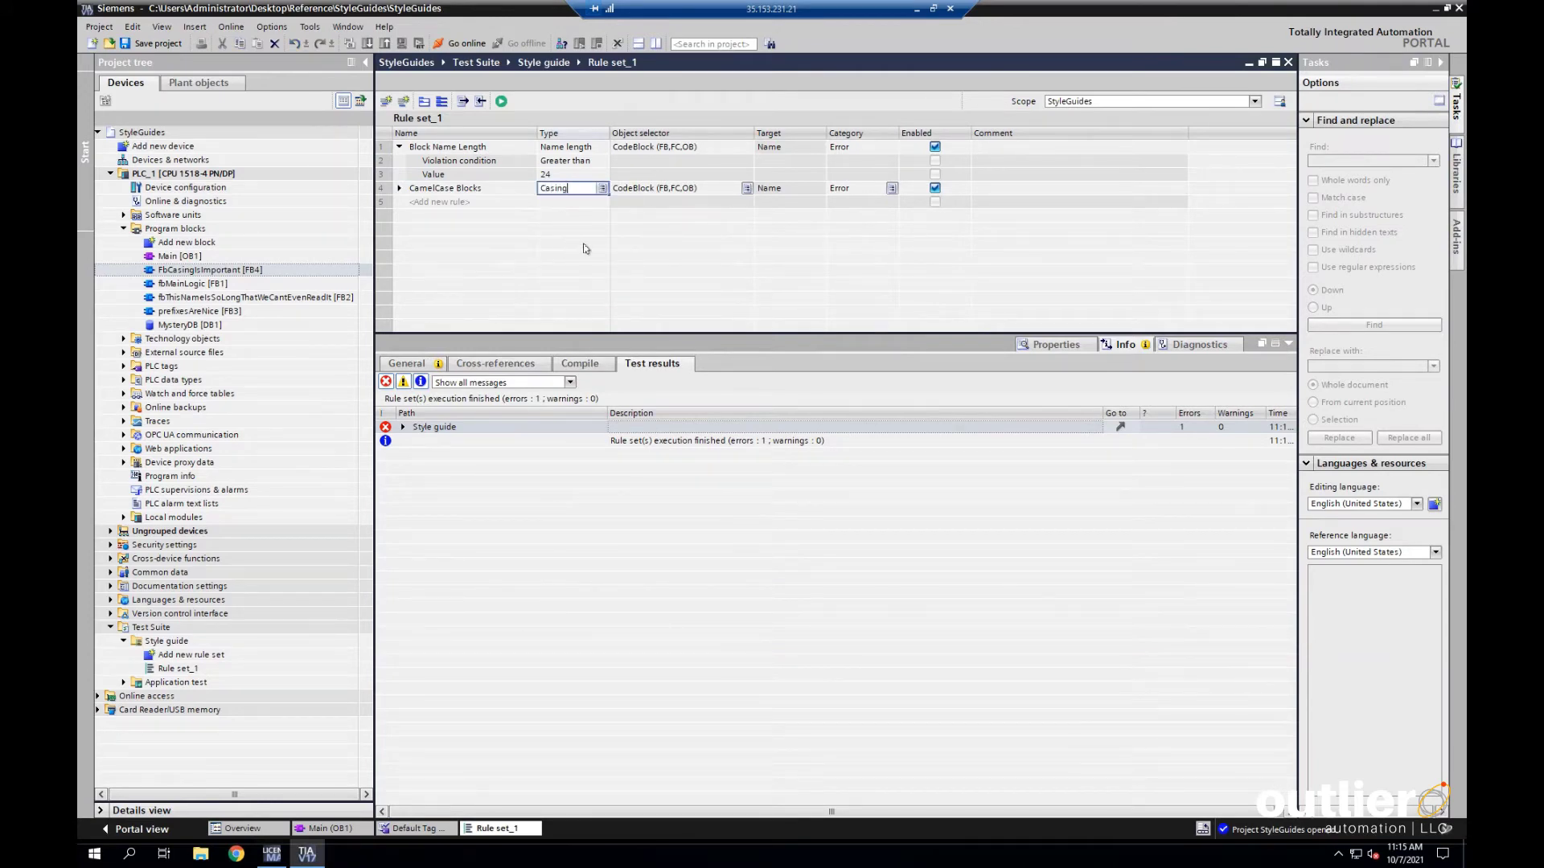
click(398, 188)
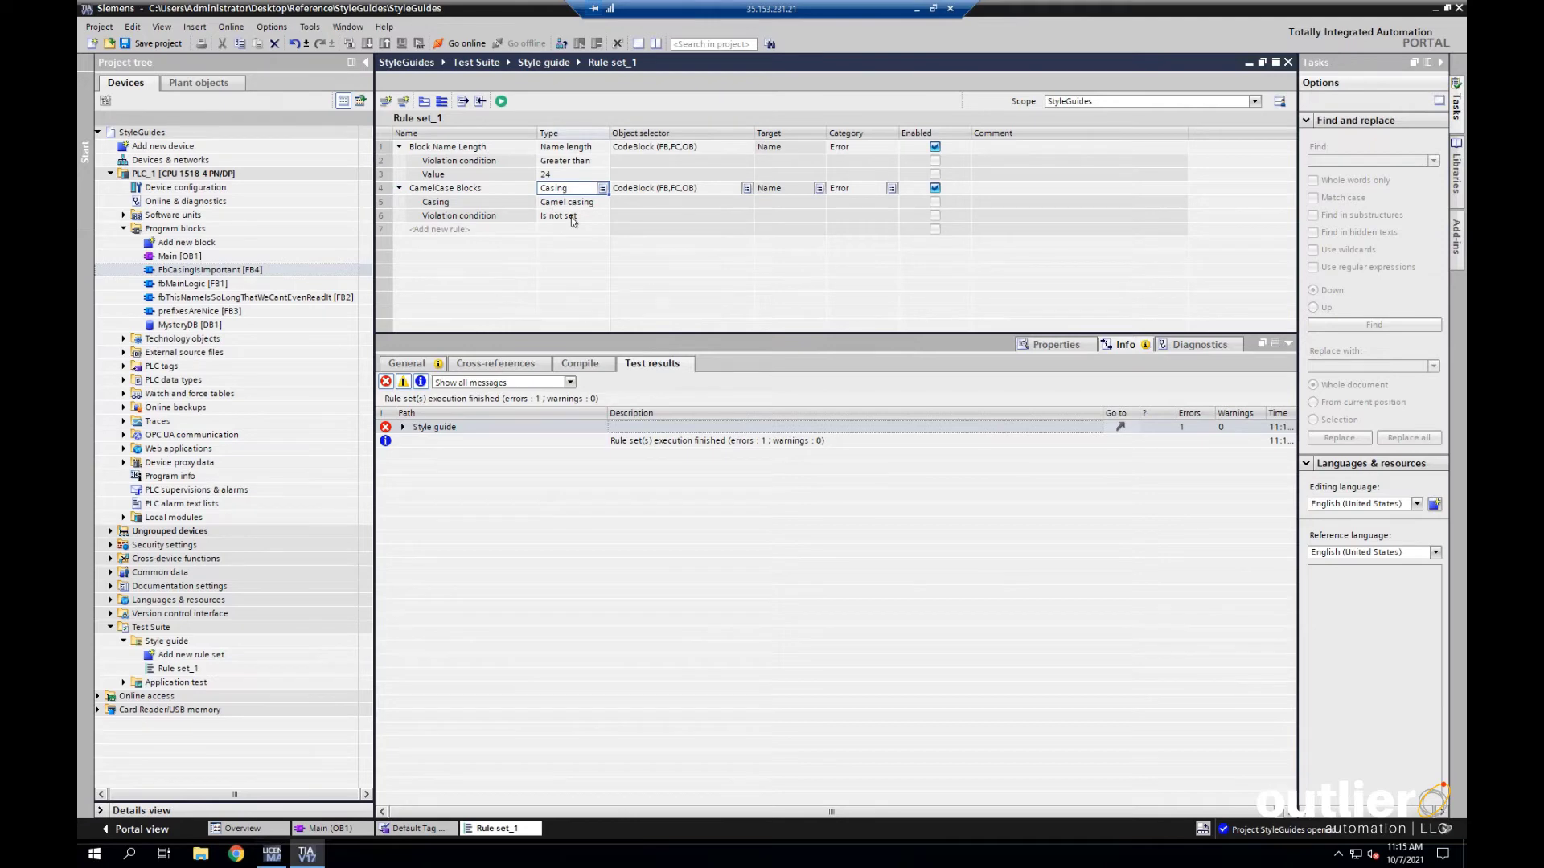
click(934, 147)
click(501, 102)
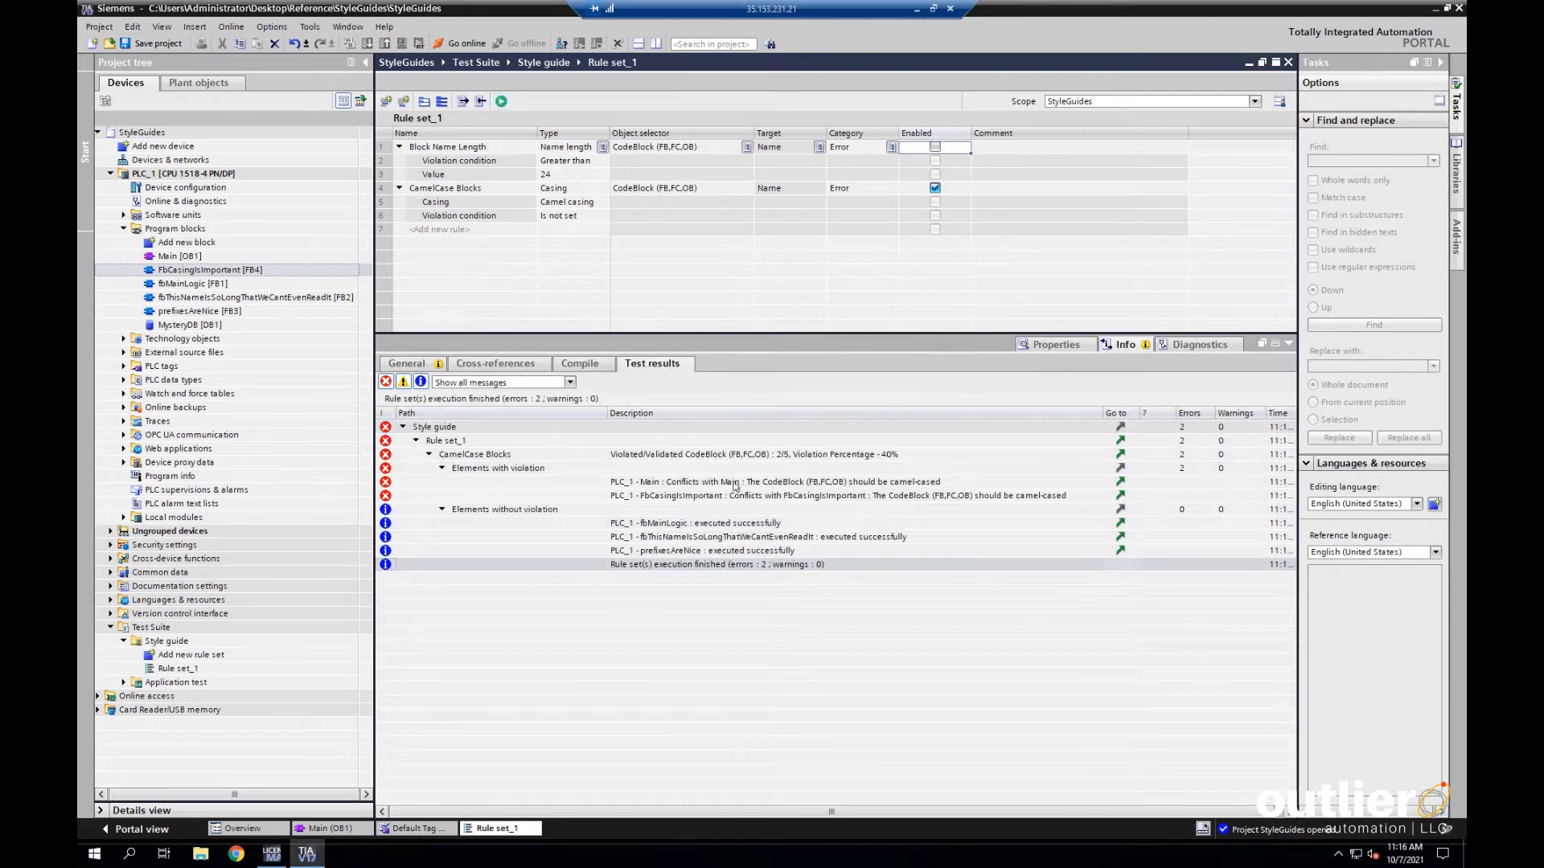
Review the Main and FbCasingIsImportant casing errors, set CamelCase Blocks to Warning, then rerun.
click(784, 487)
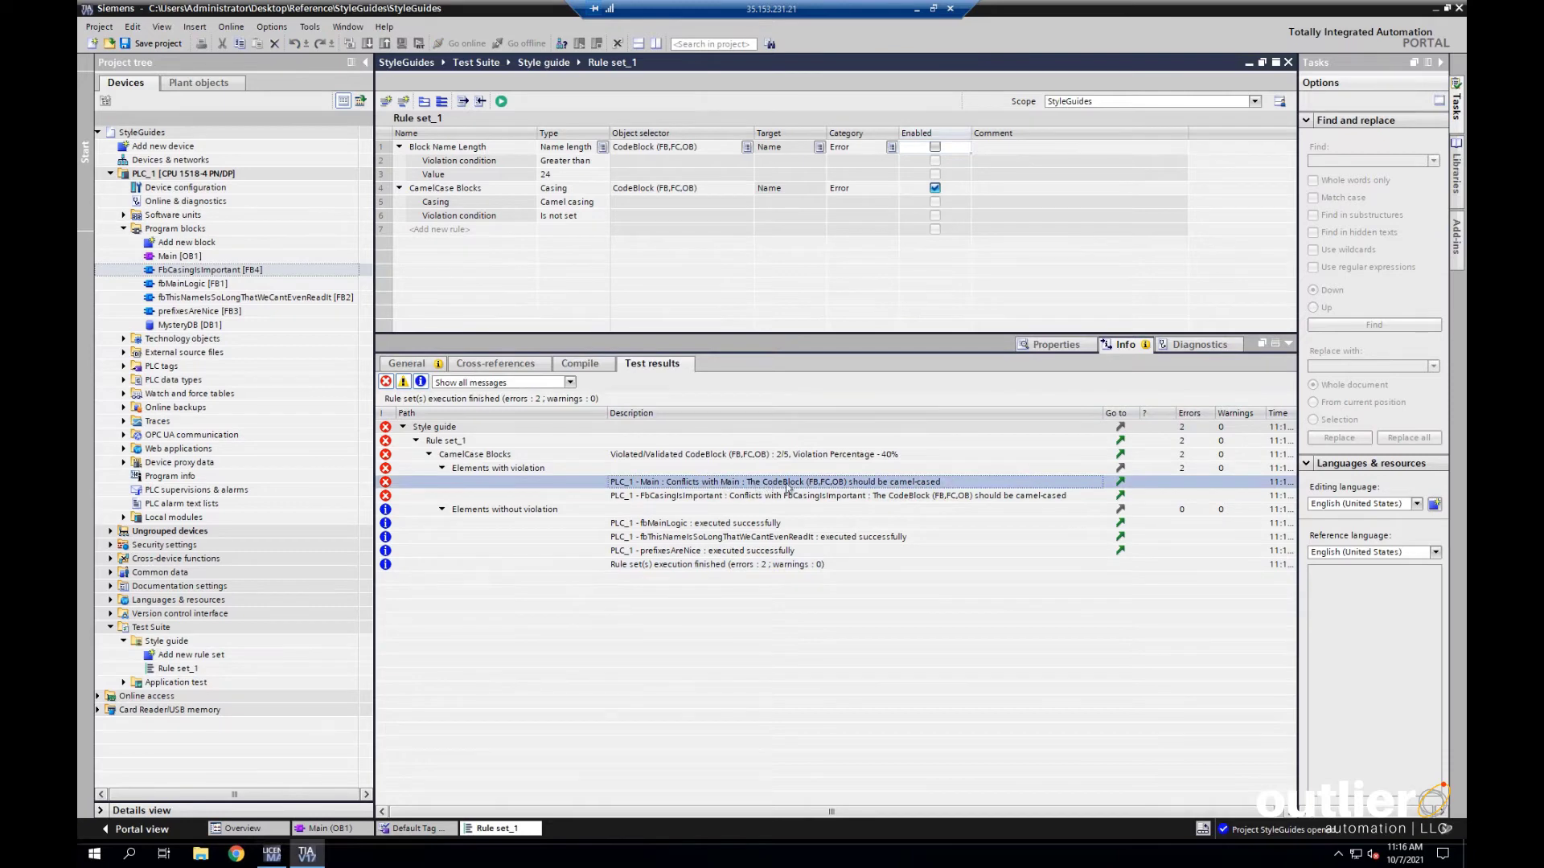
click(809, 498)
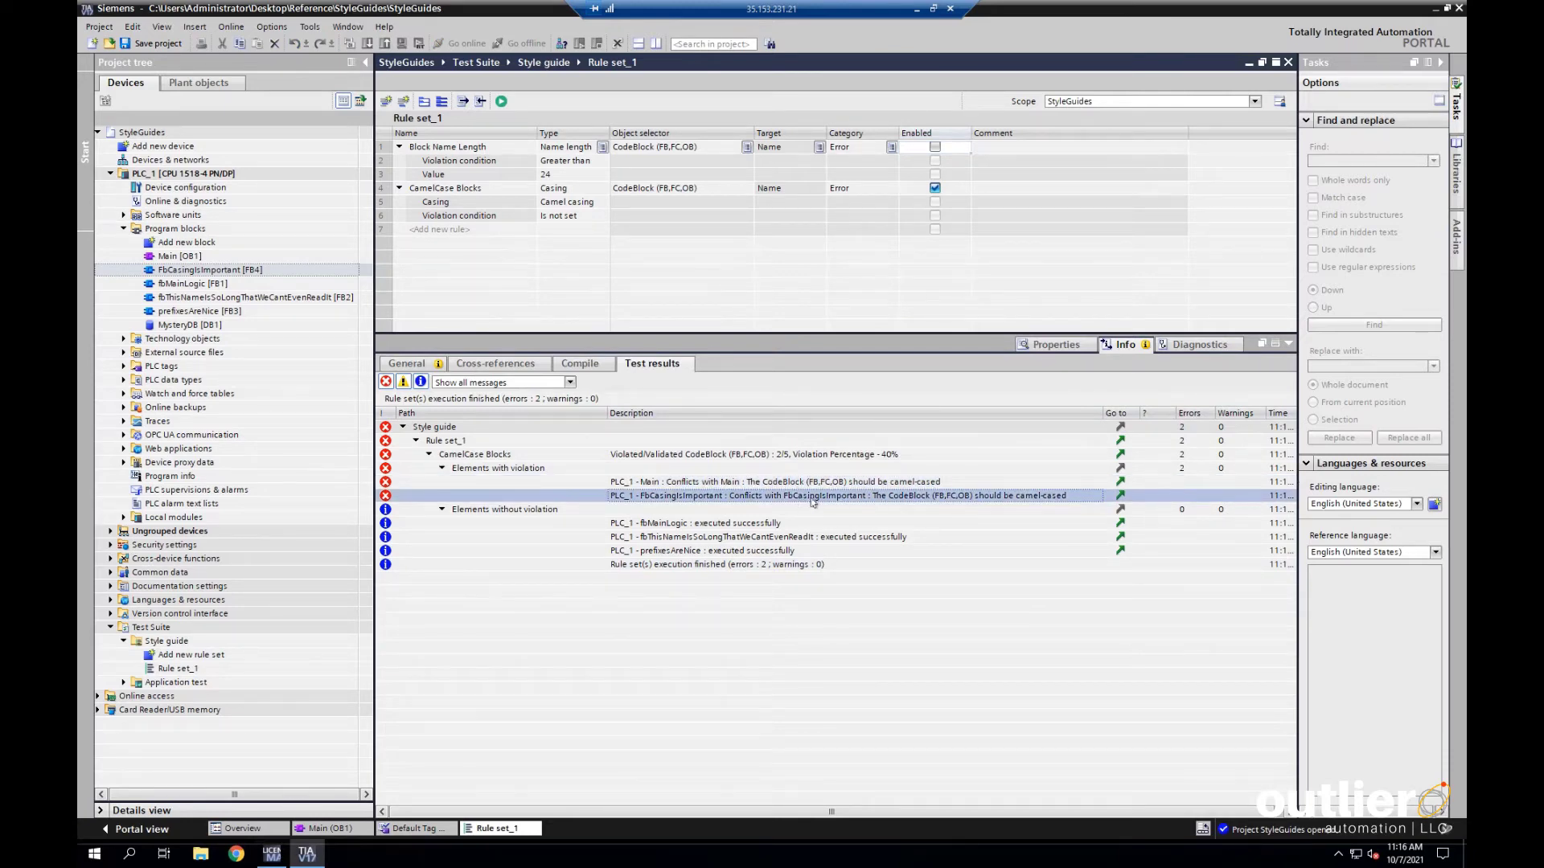
click(859, 192)
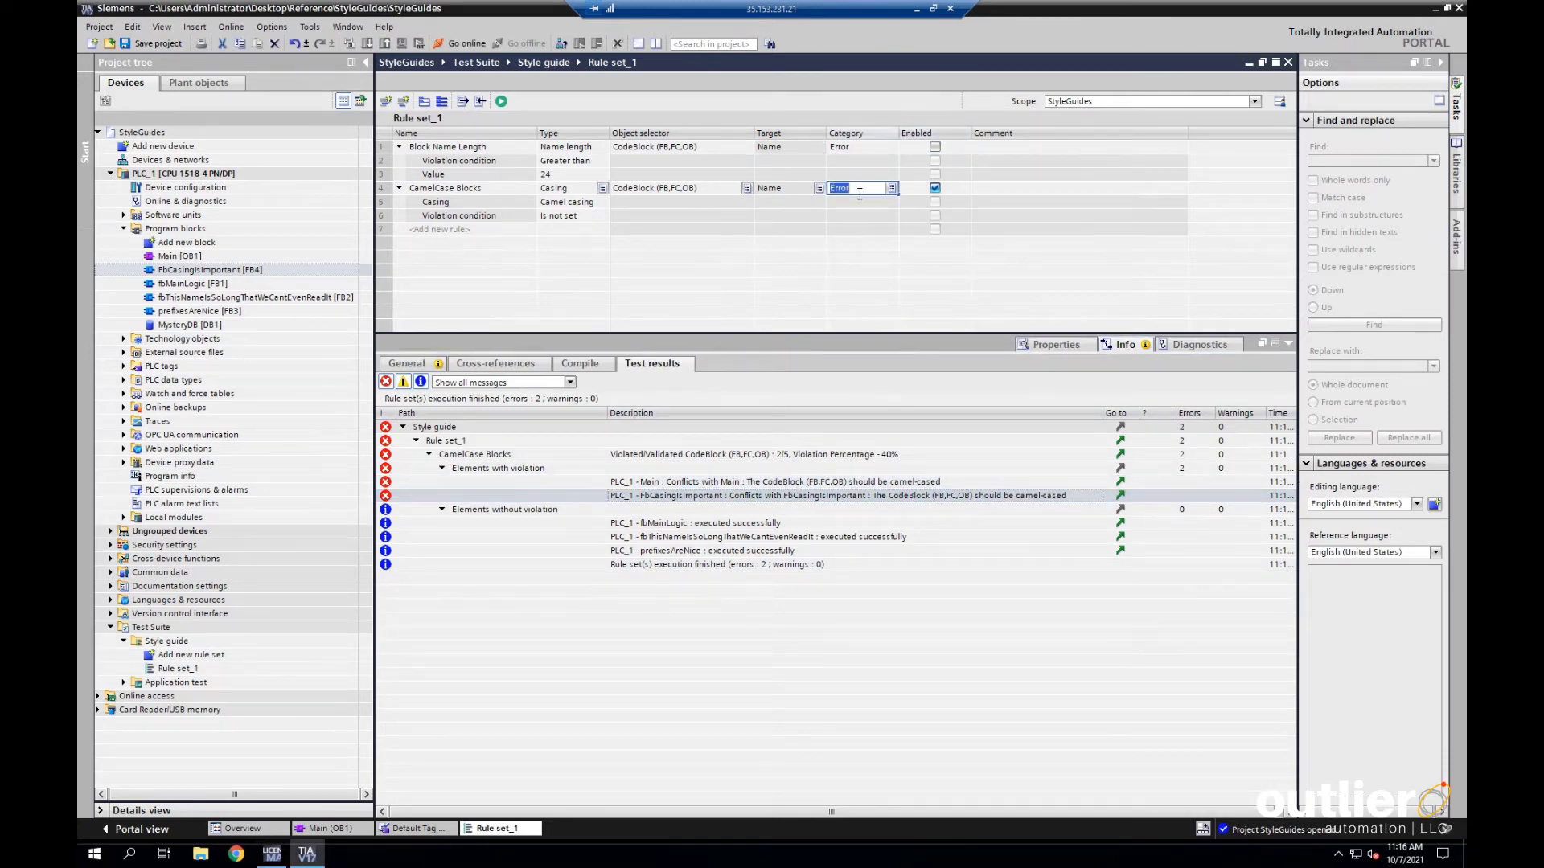
text(Warning)
click(892, 188)
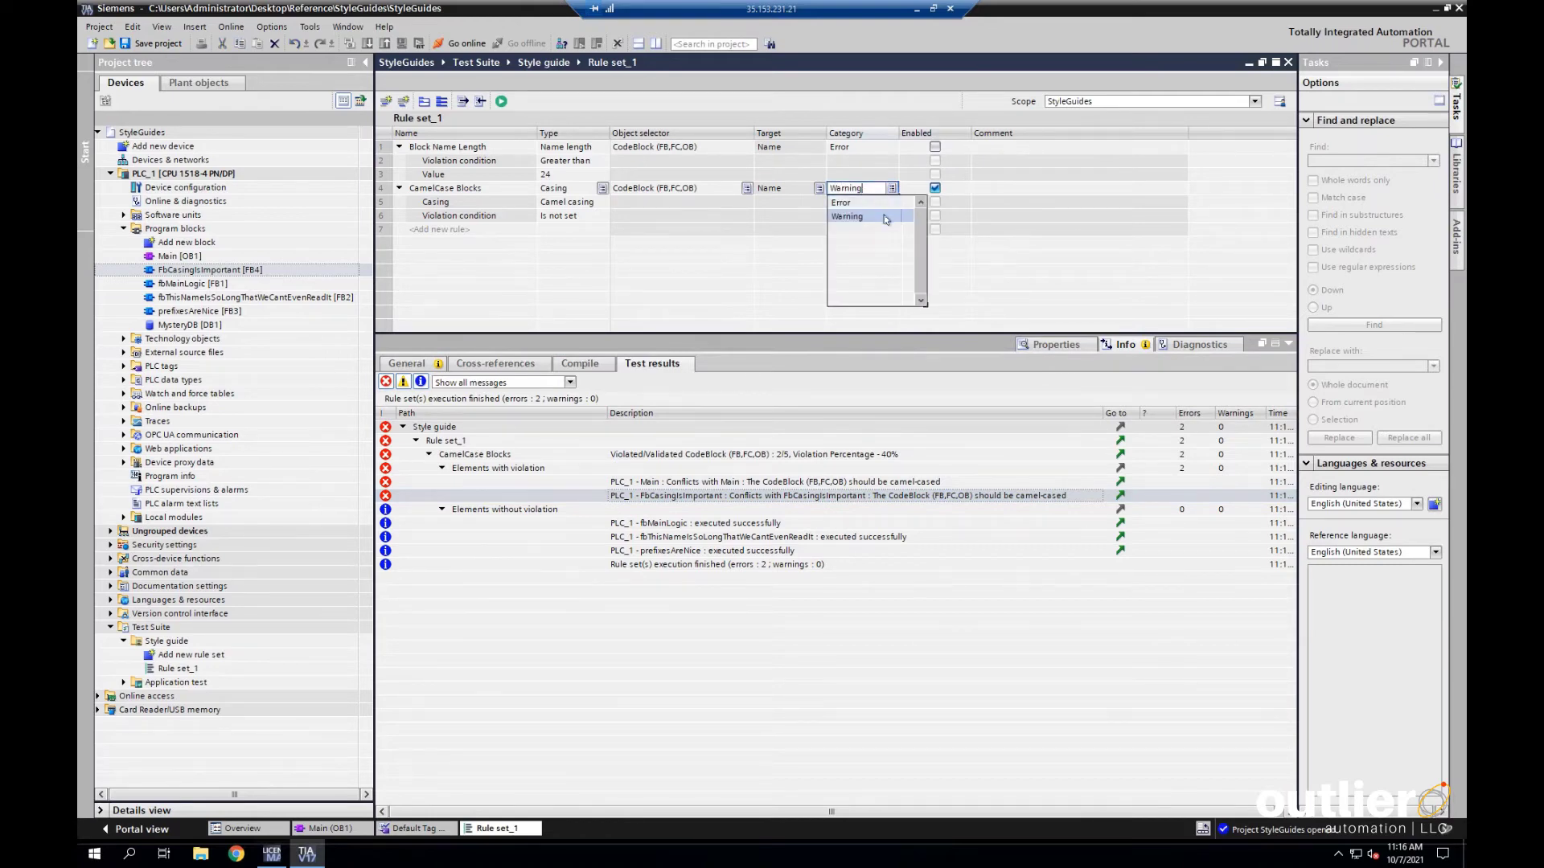
click(884, 217)
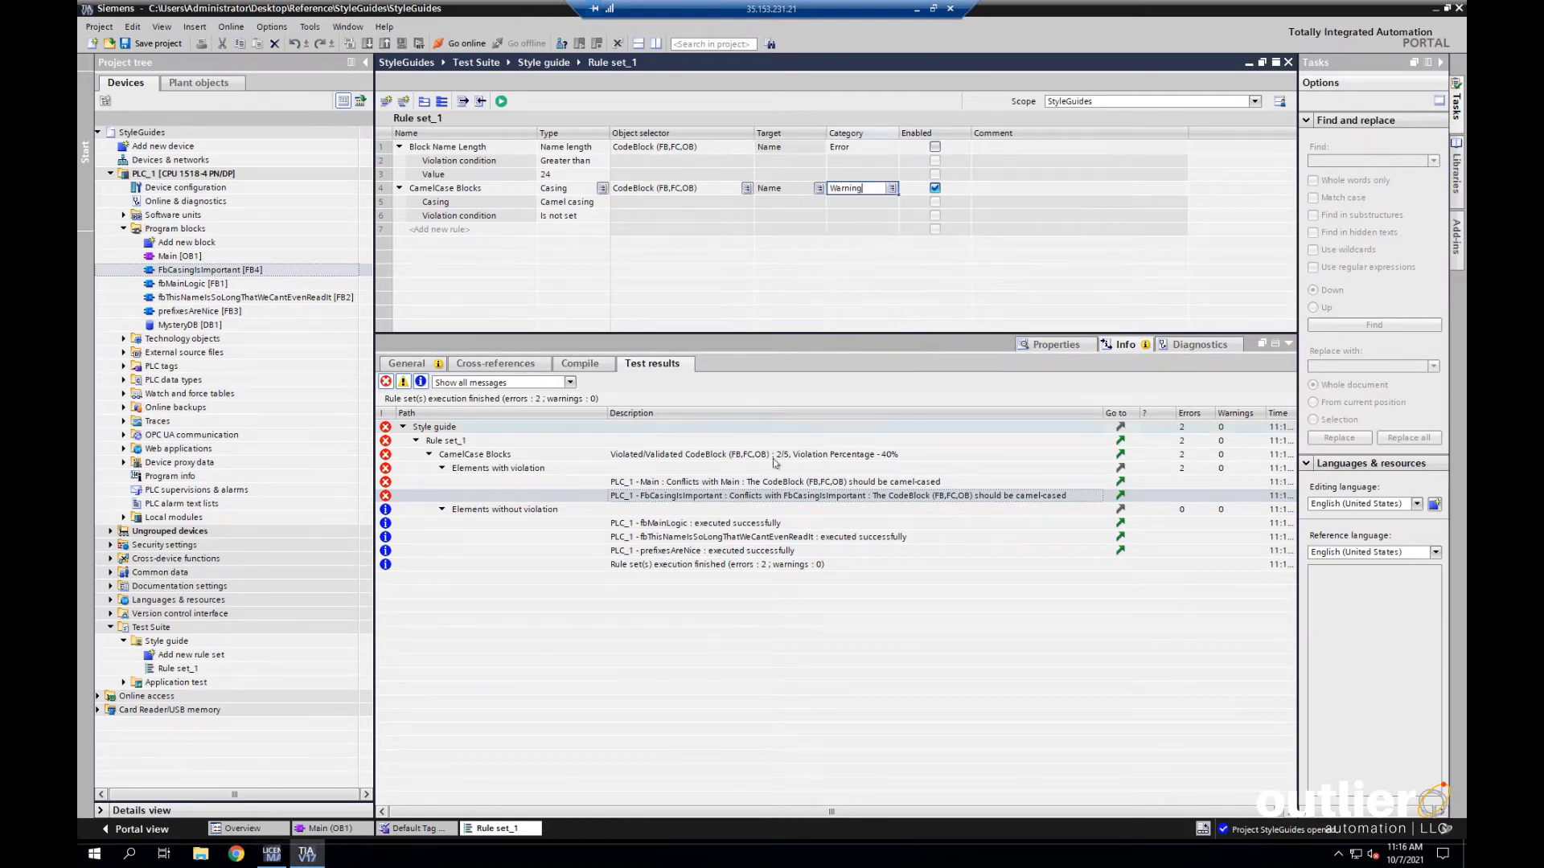
click(500, 101)
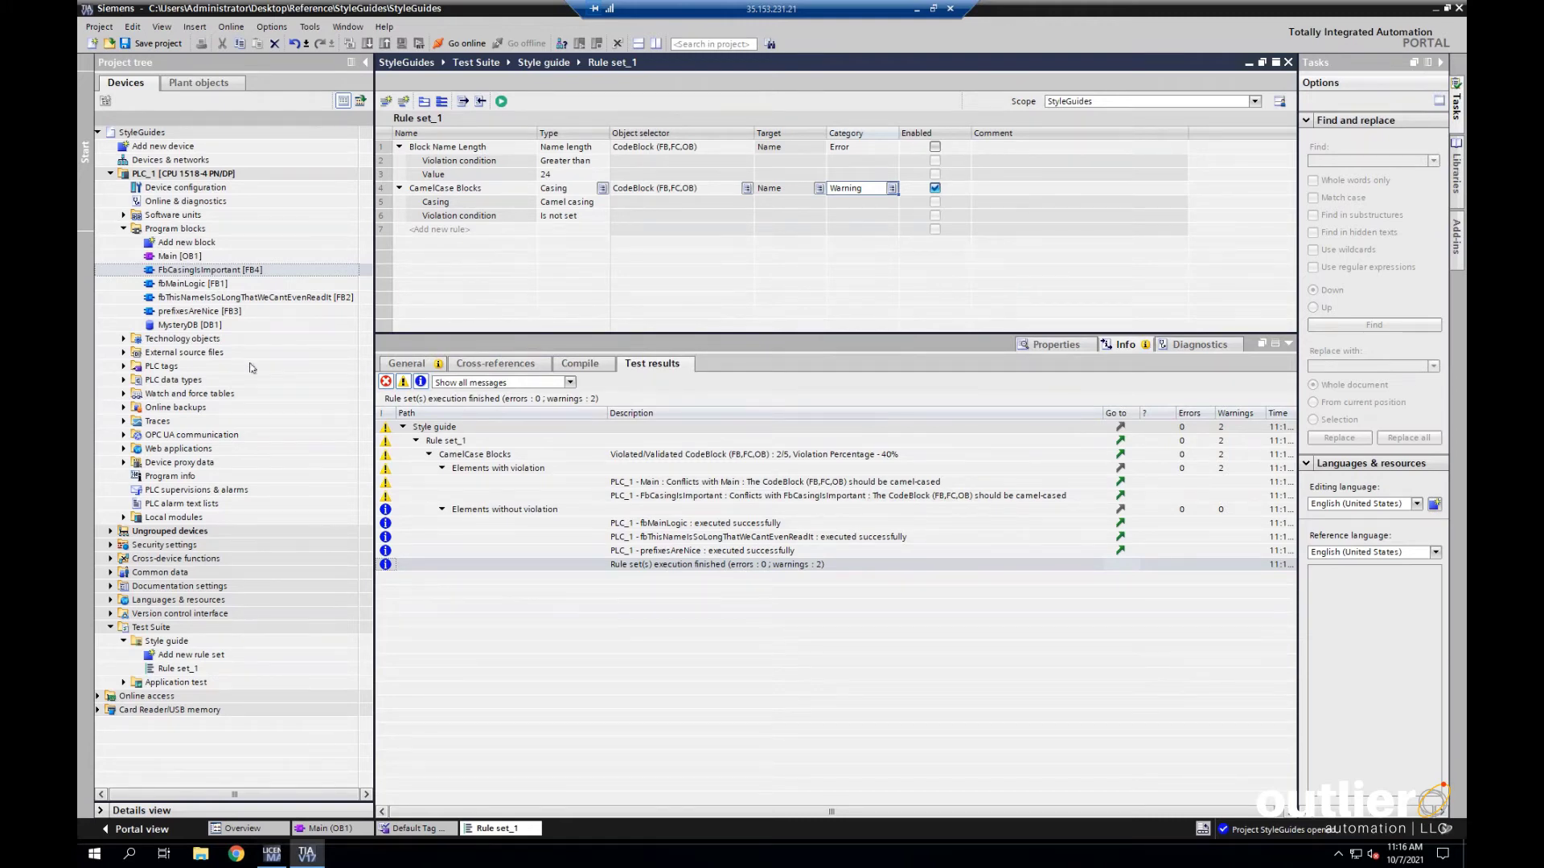
click(225, 312)
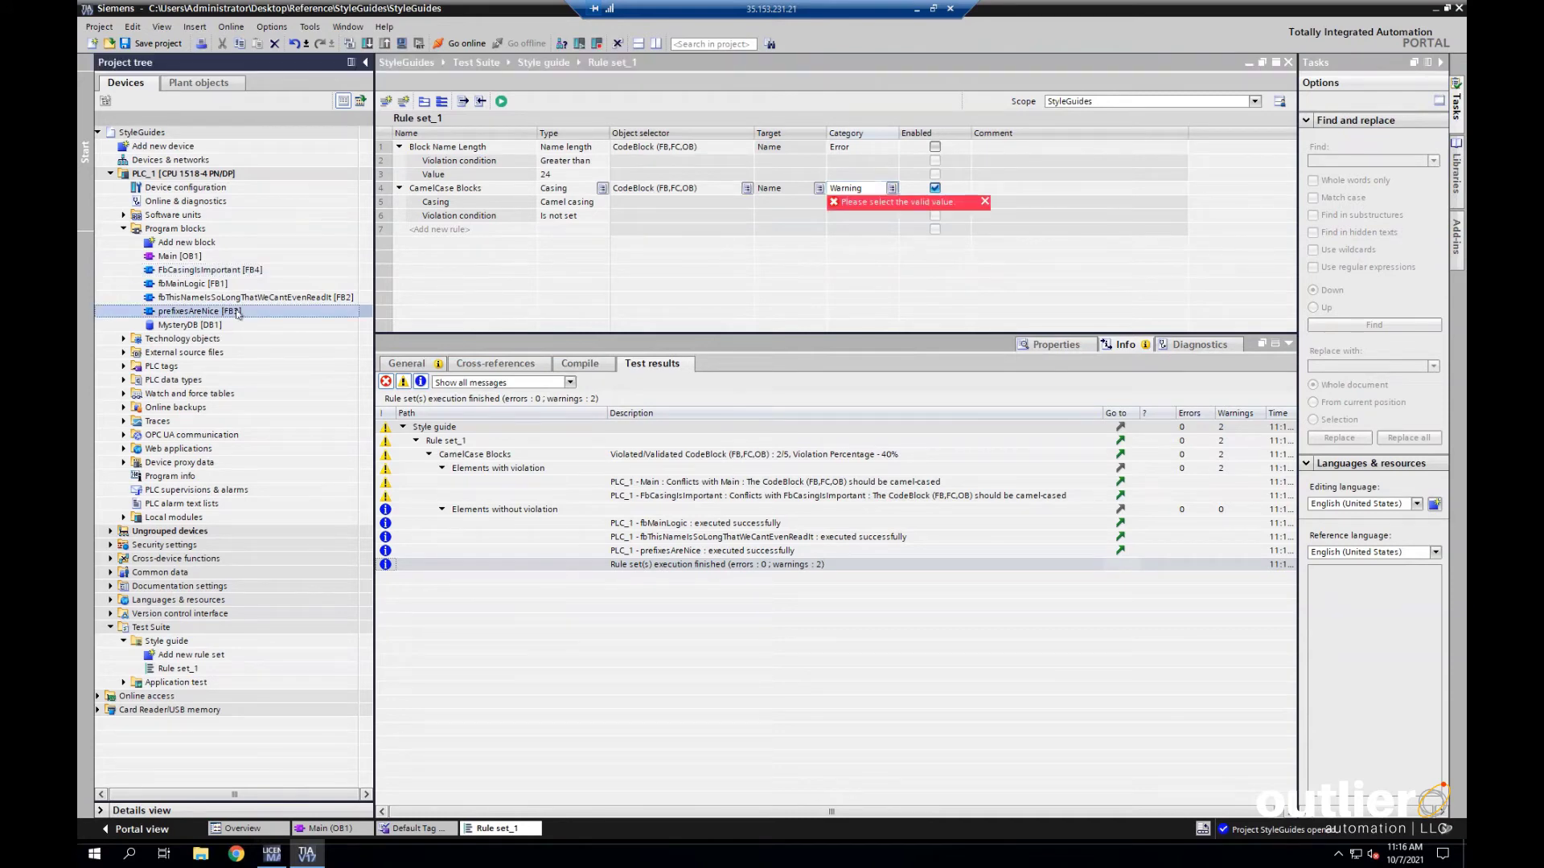
Add a 'Block prefix' rule of type Prefix suffix and expand its settings.
click(629, 207)
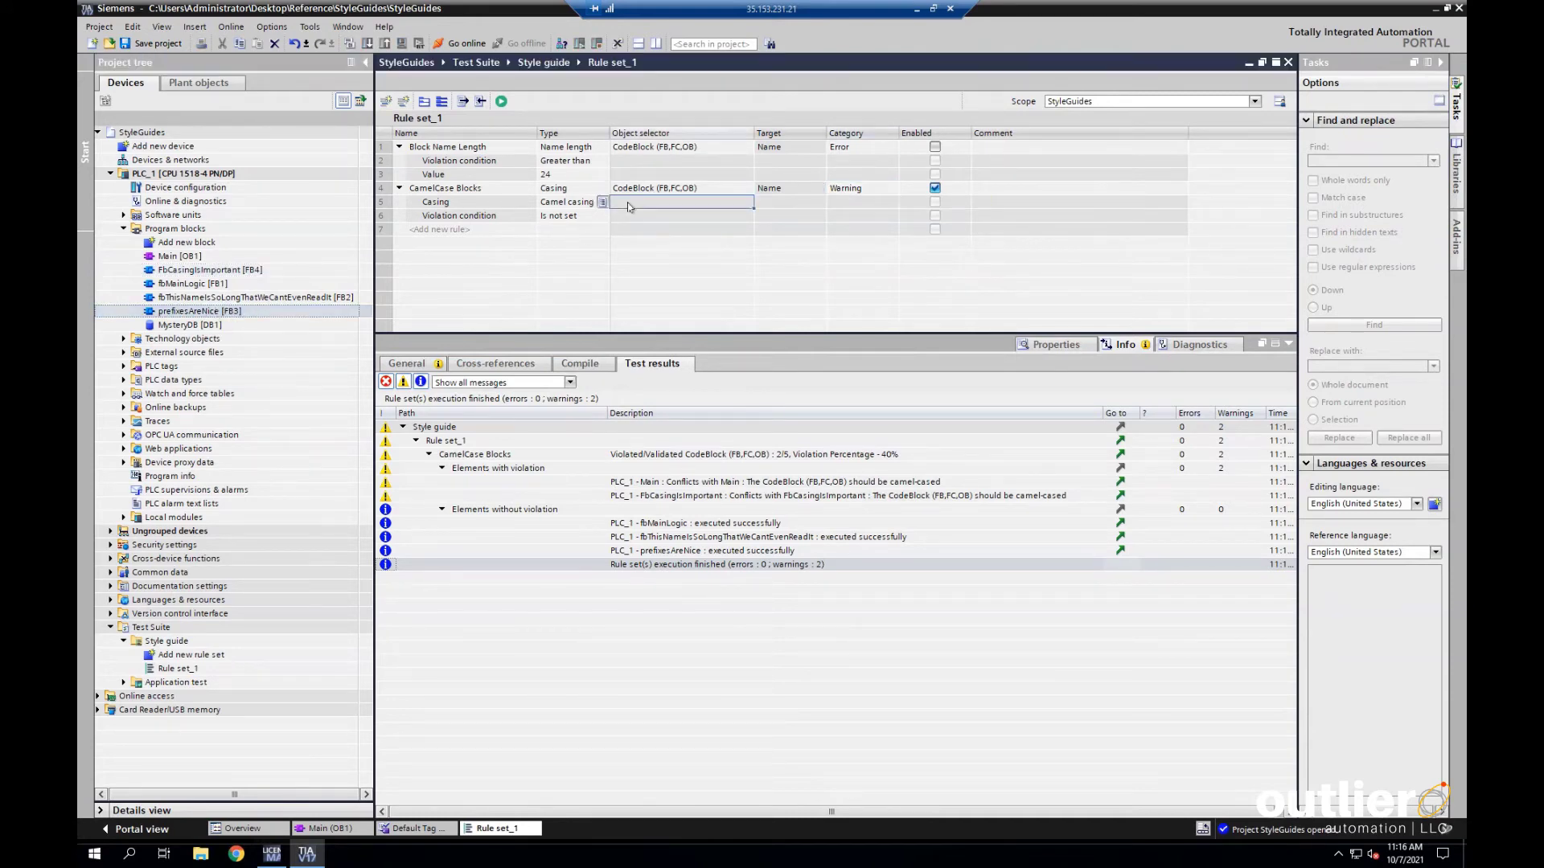
click(448, 232)
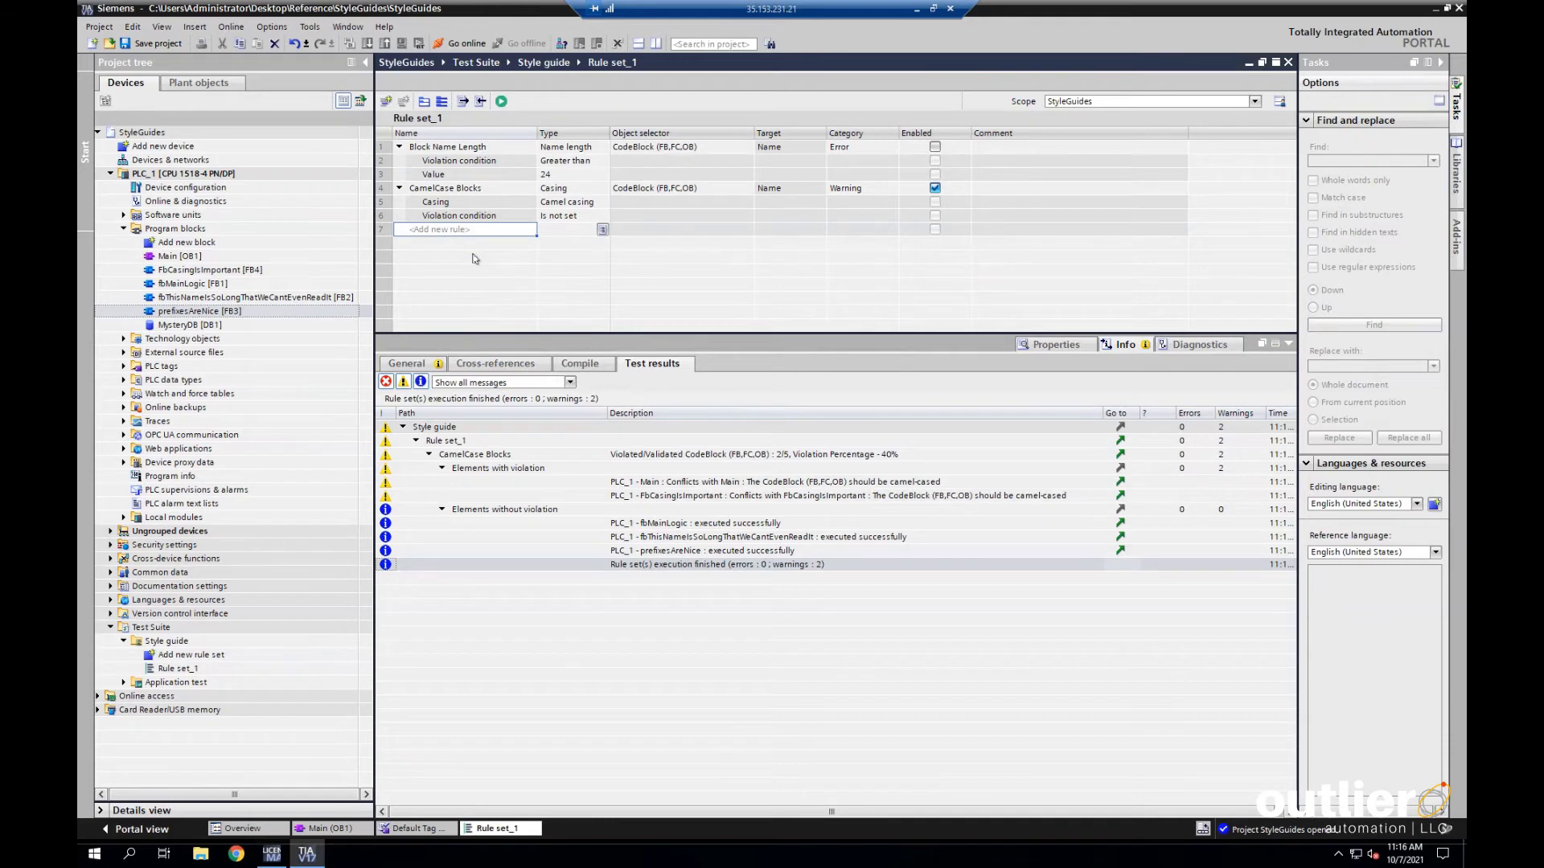
text(Block prefix)
key(Return)
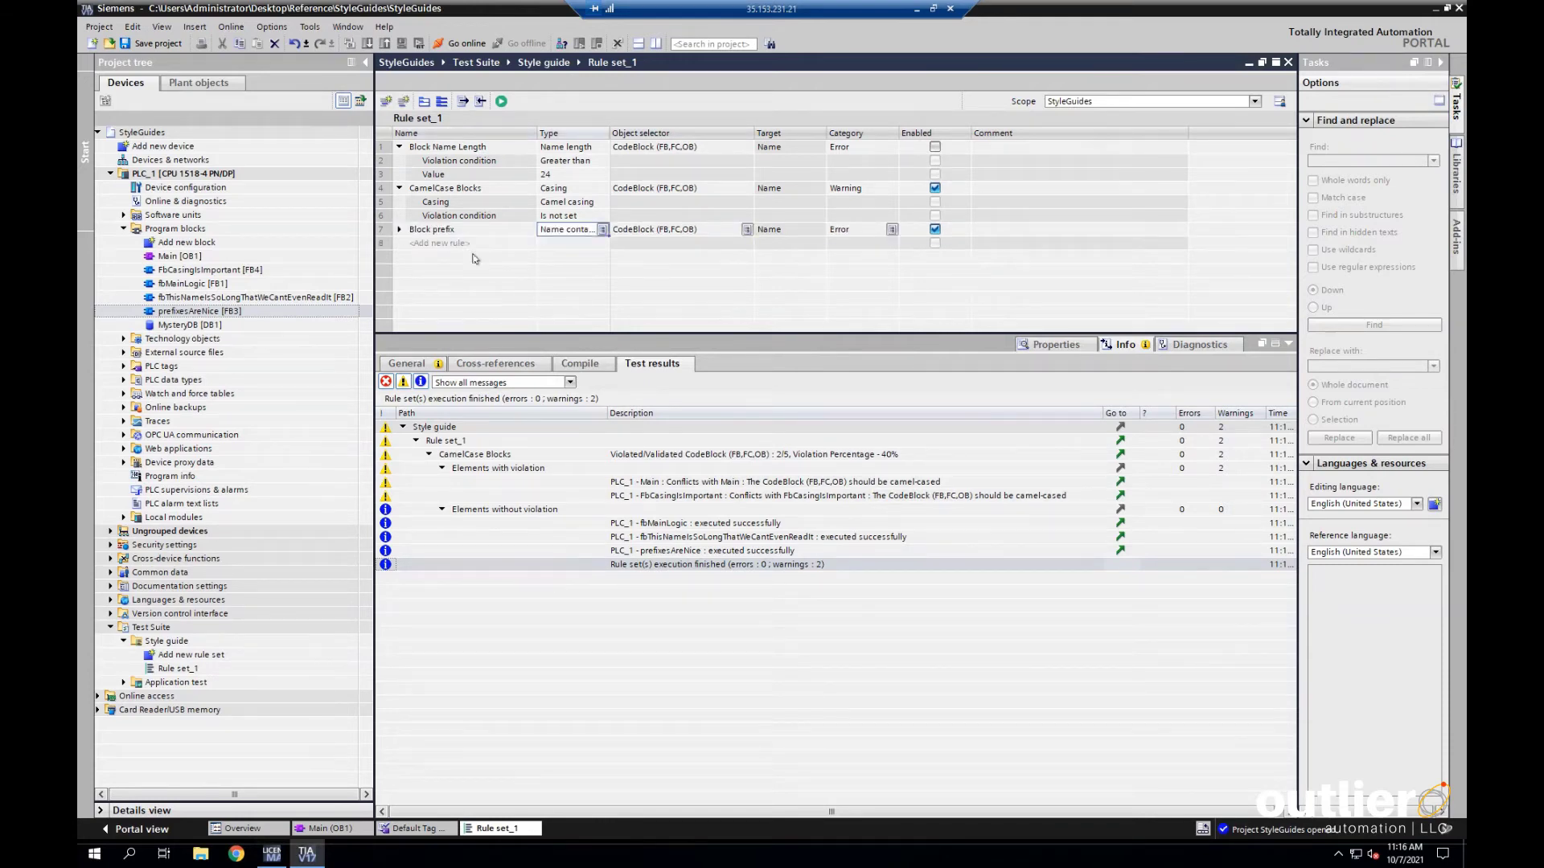
text(pref)
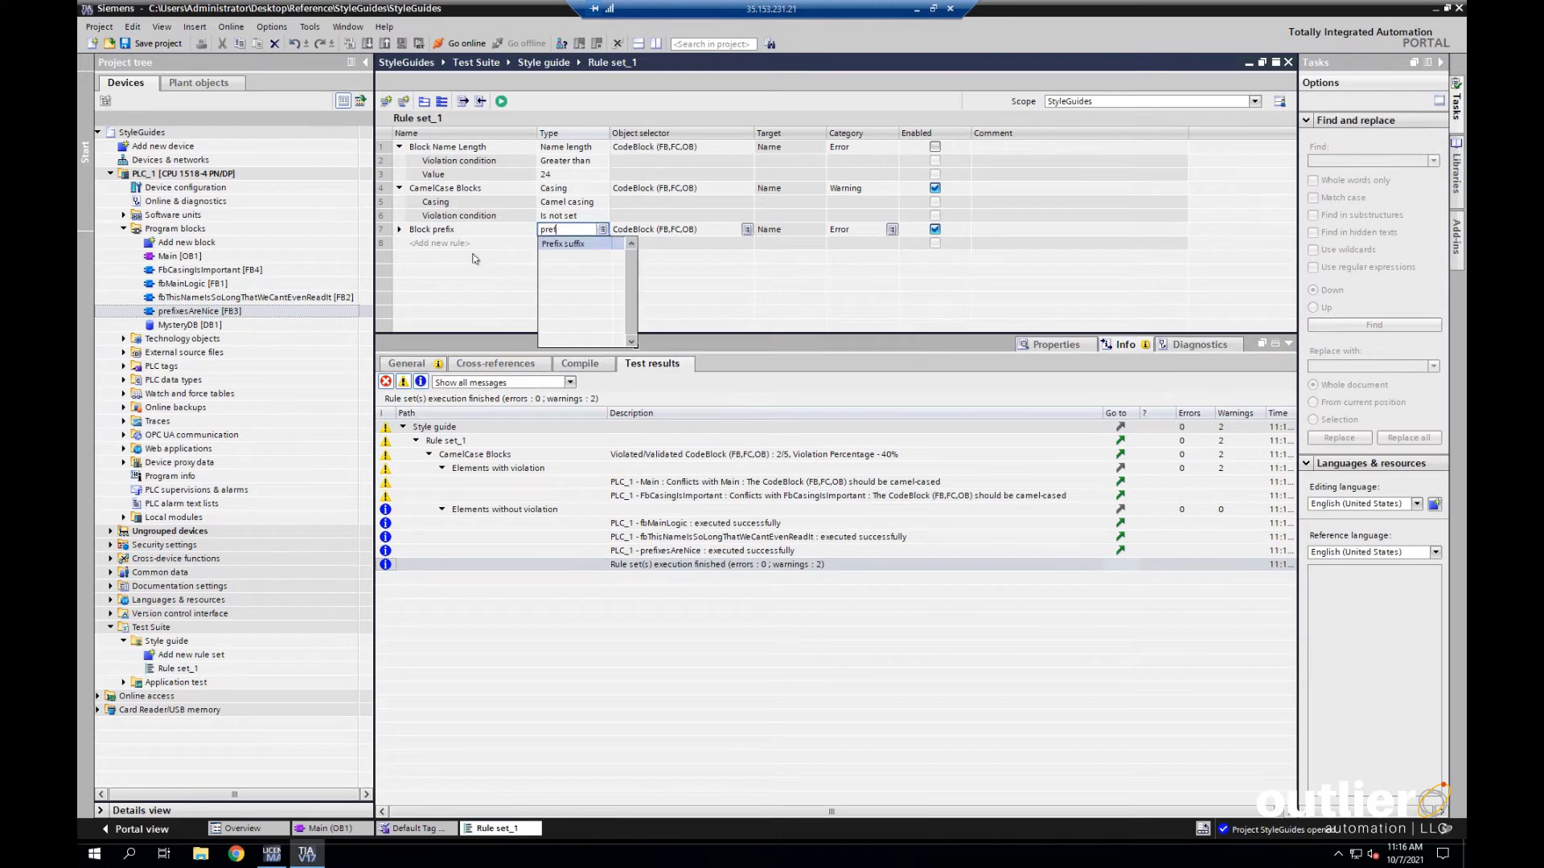
key(Return)
key(Tab)
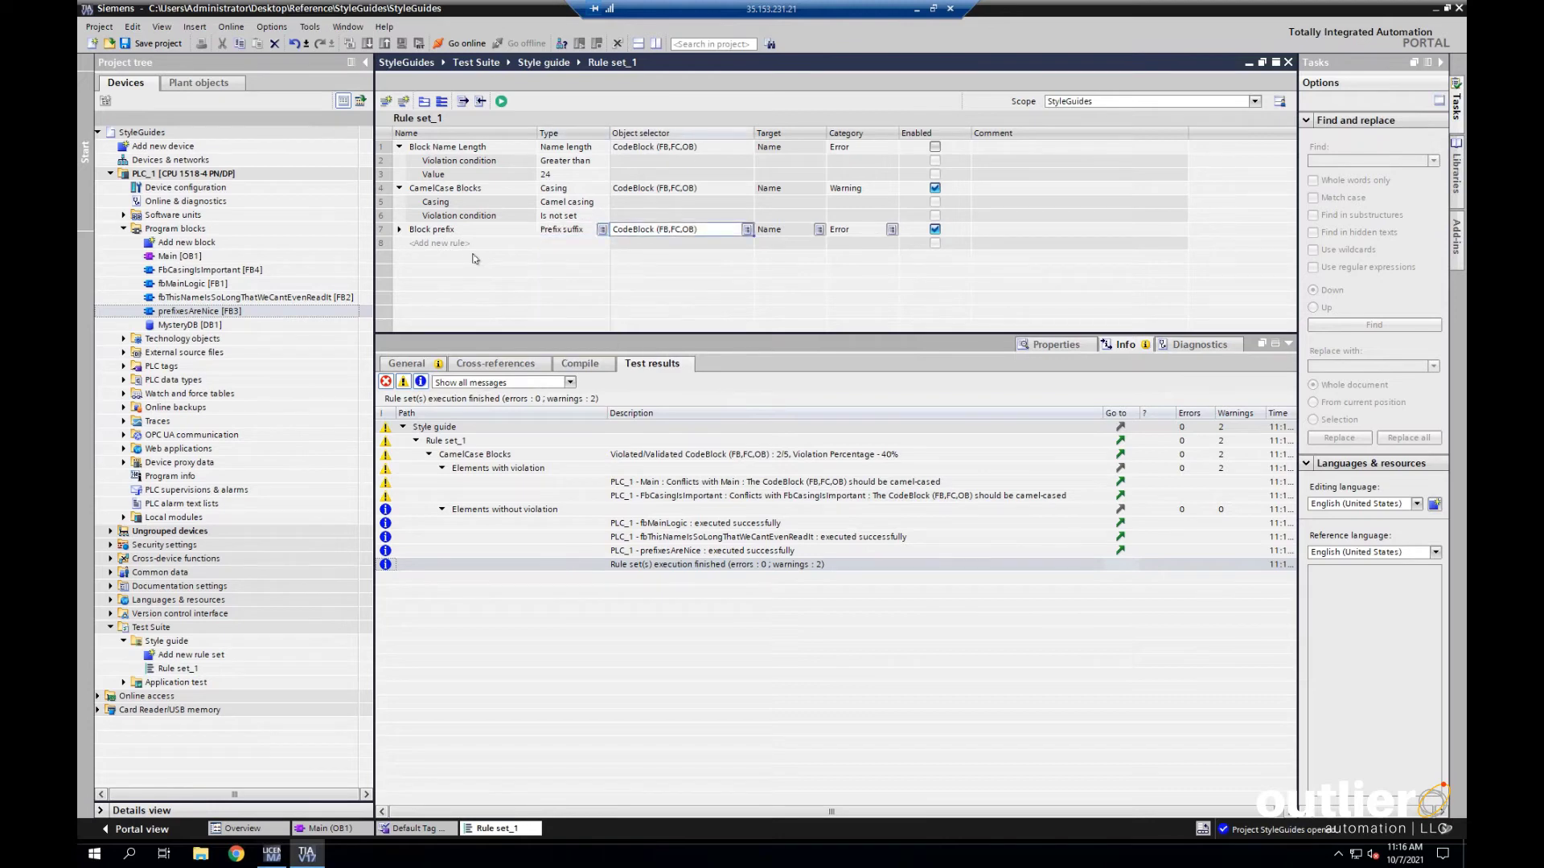
click(400, 230)
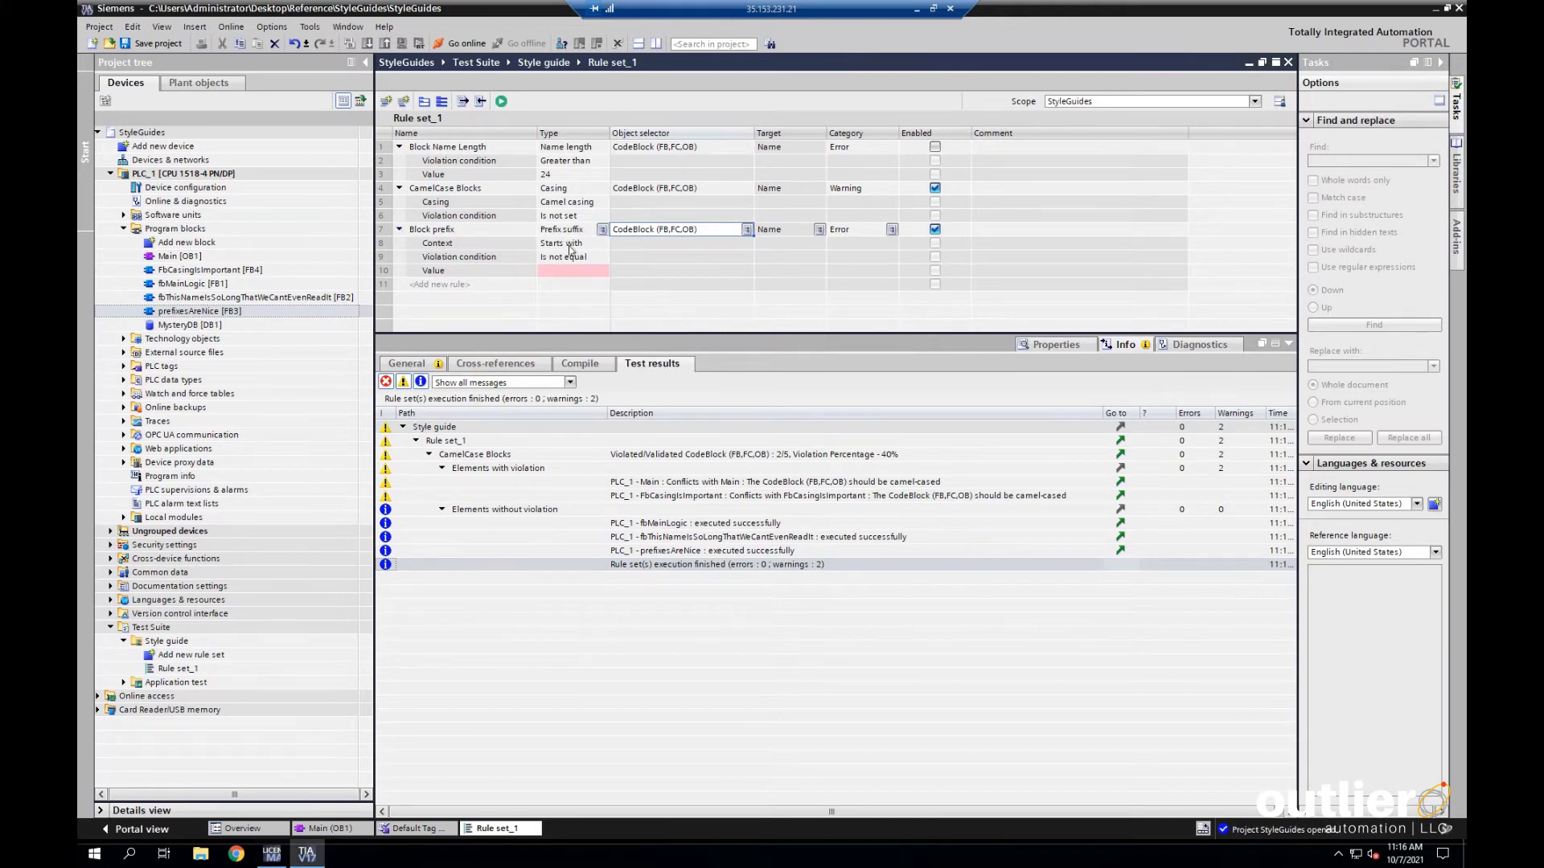
Give Block prefix the value fb and category Warning, and disable CamelCase Blocks.
click(570, 275)
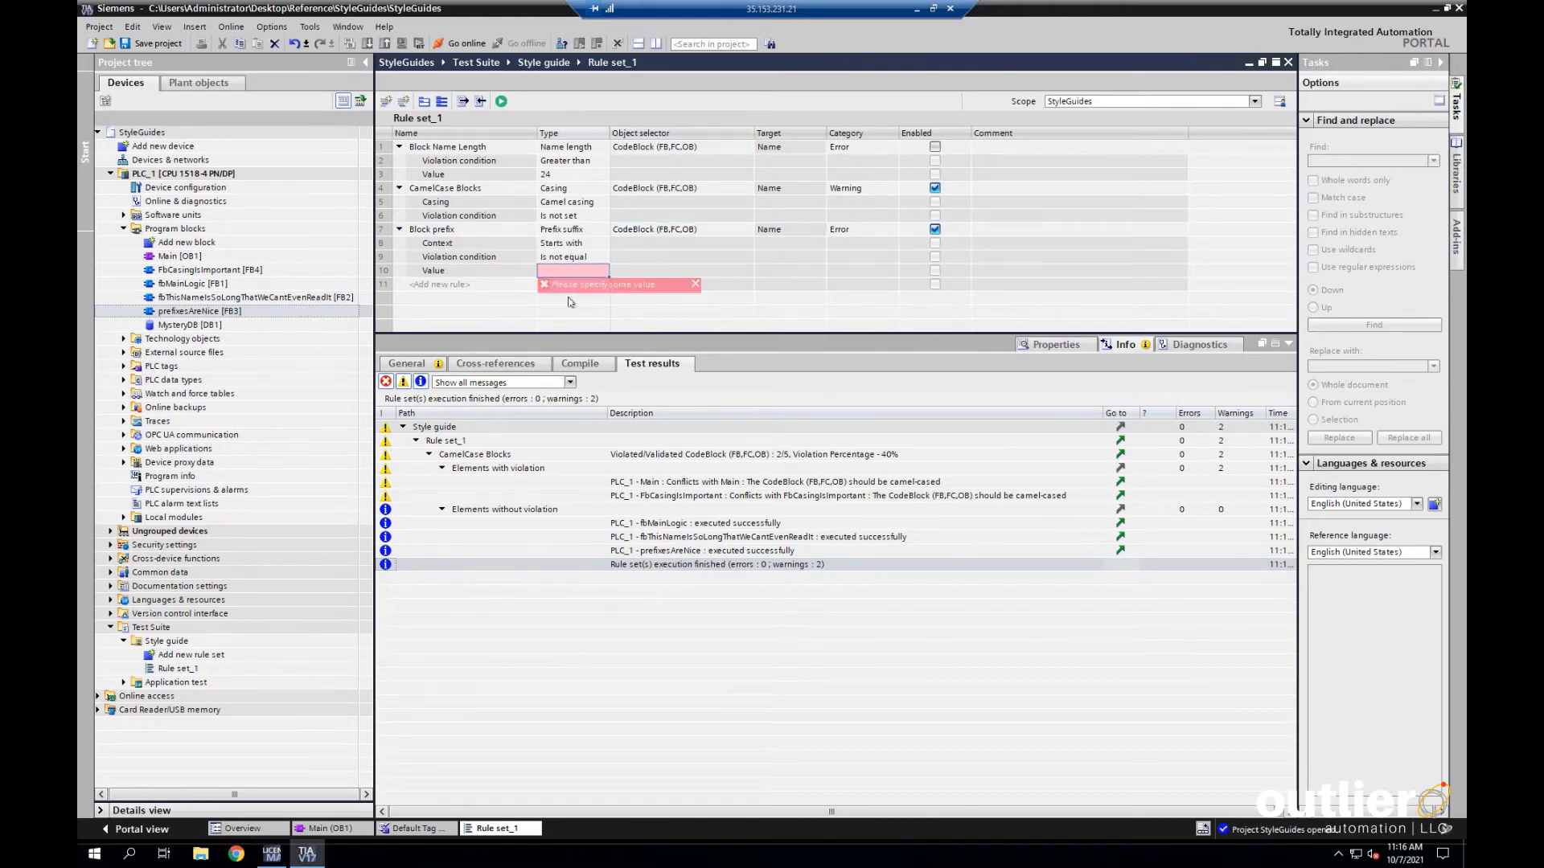
text(fb)
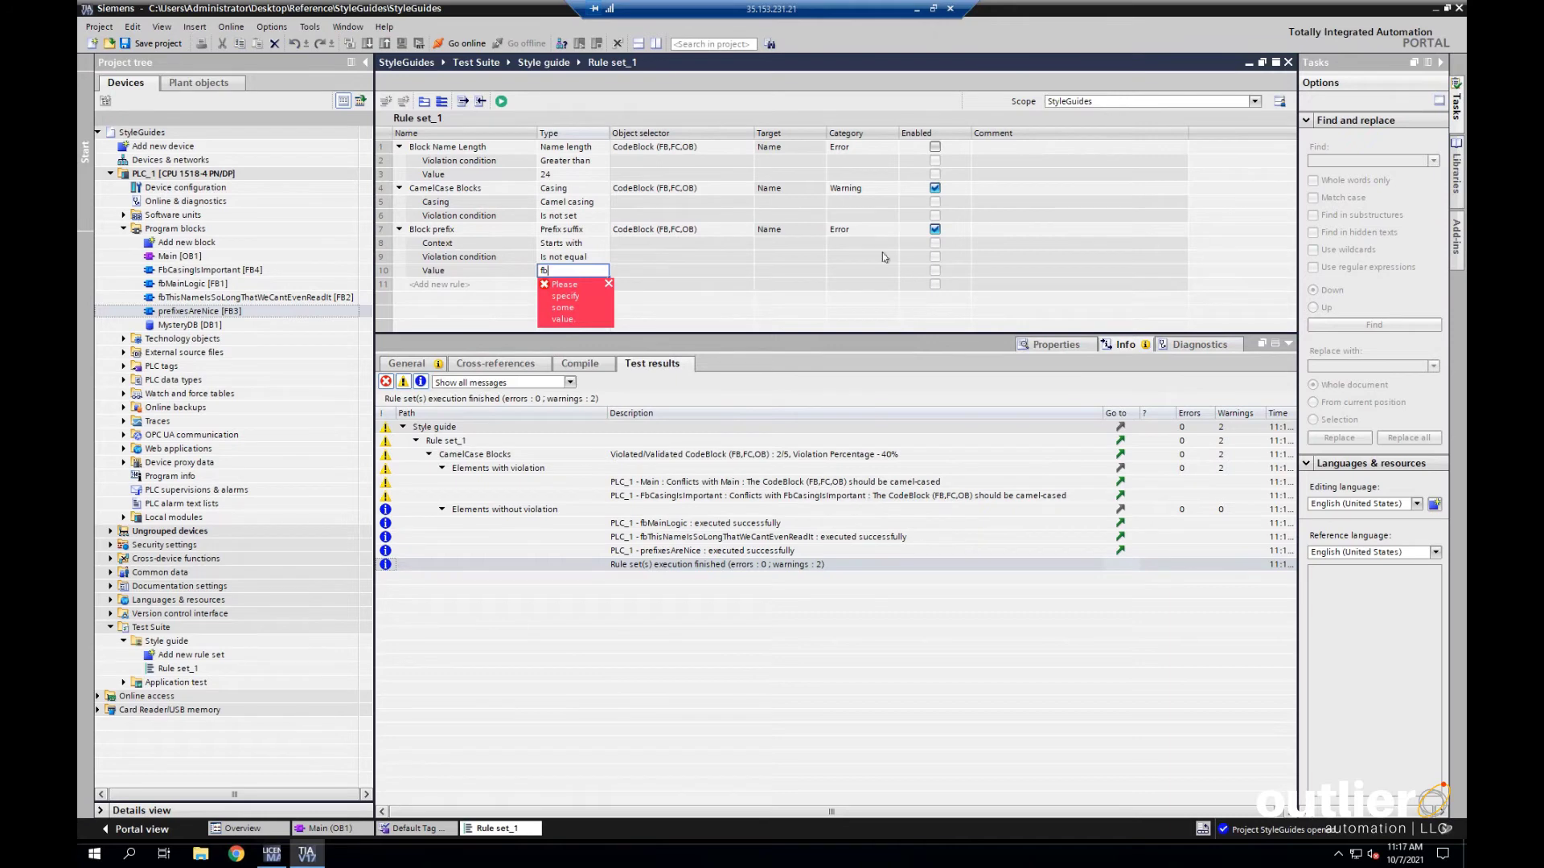
click(881, 254)
click(883, 232)
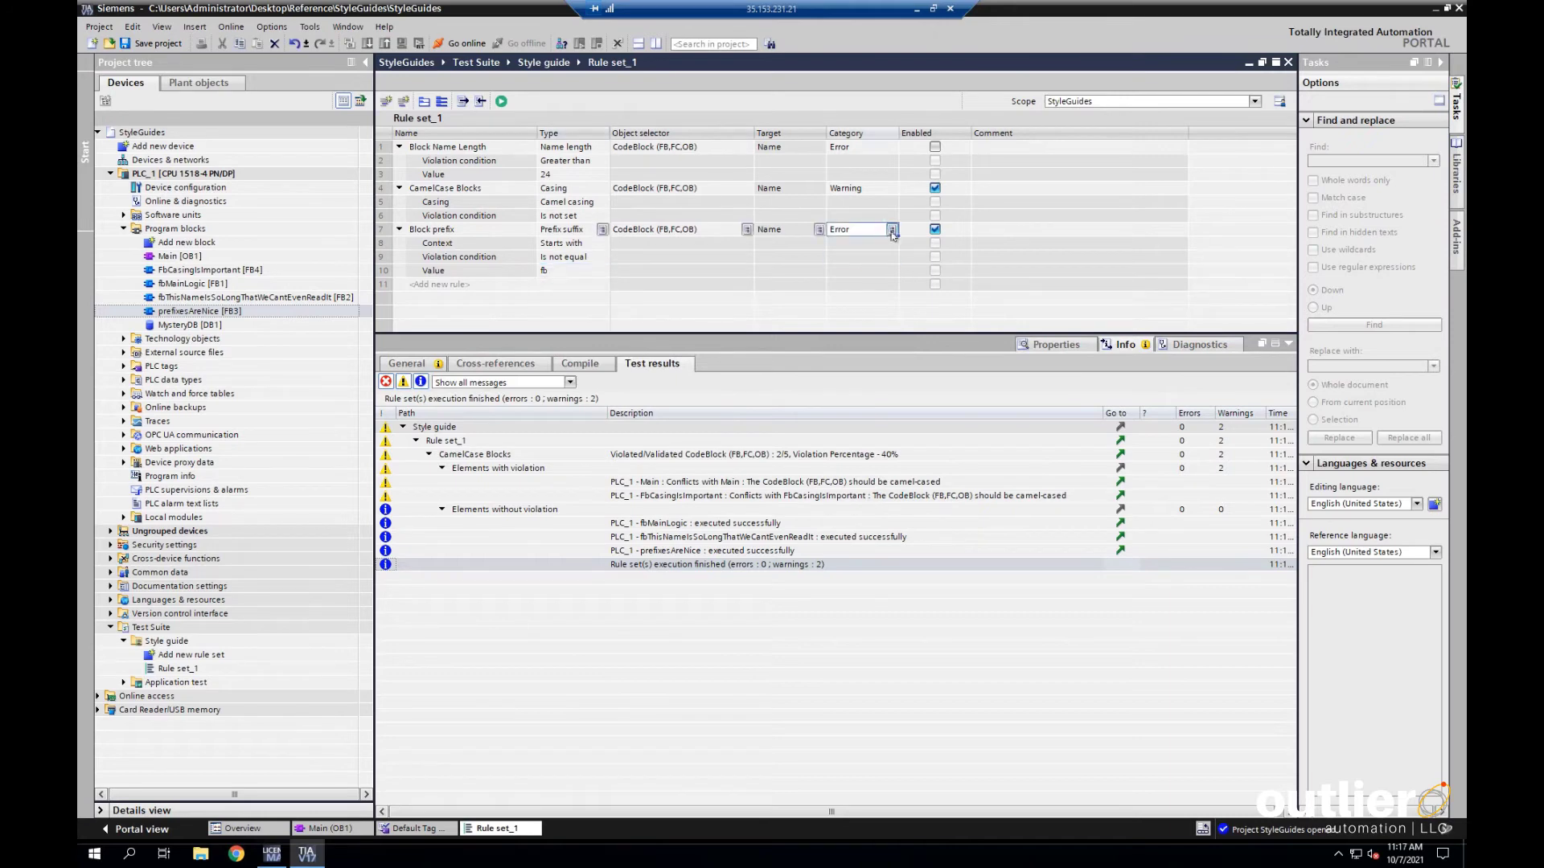
click(890, 229)
click(868, 259)
click(934, 188)
Run the rule set and review the fb-prefix warnings for Main and prefixesAreNice.
click(500, 101)
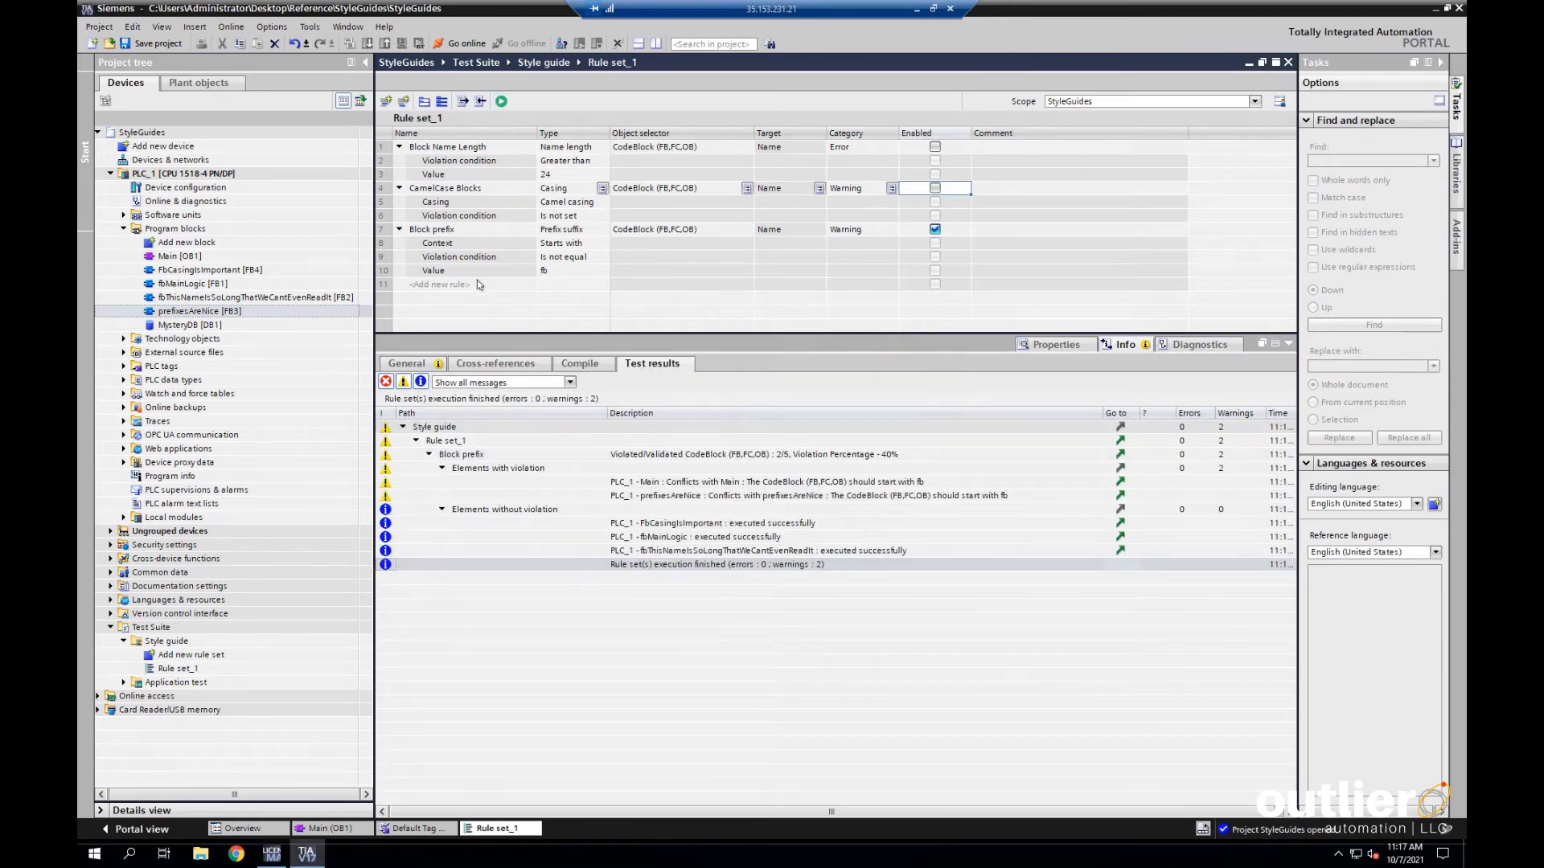
click(877, 484)
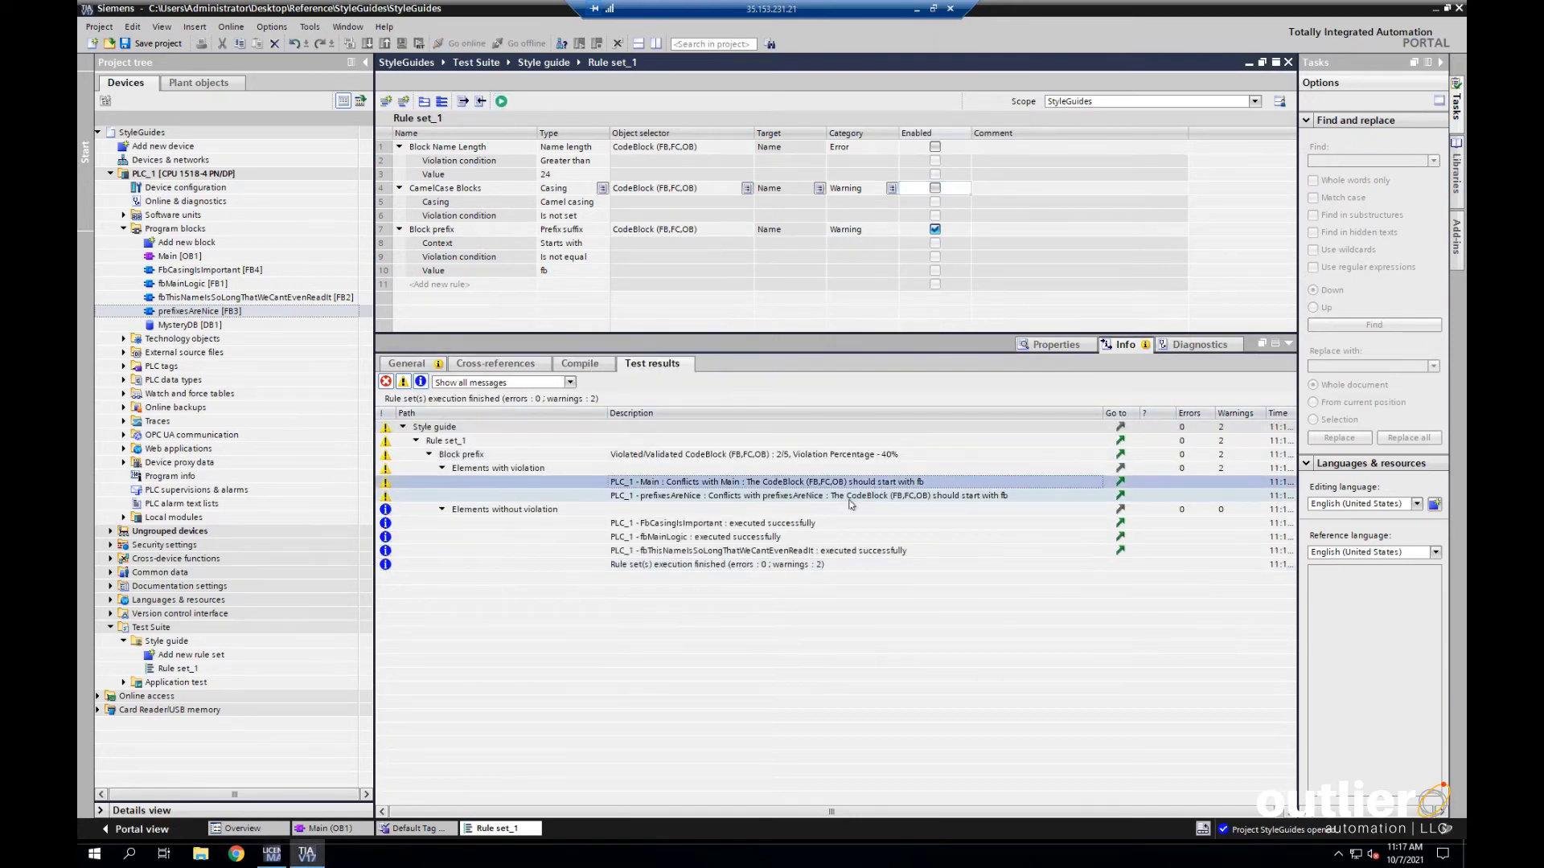
click(701, 506)
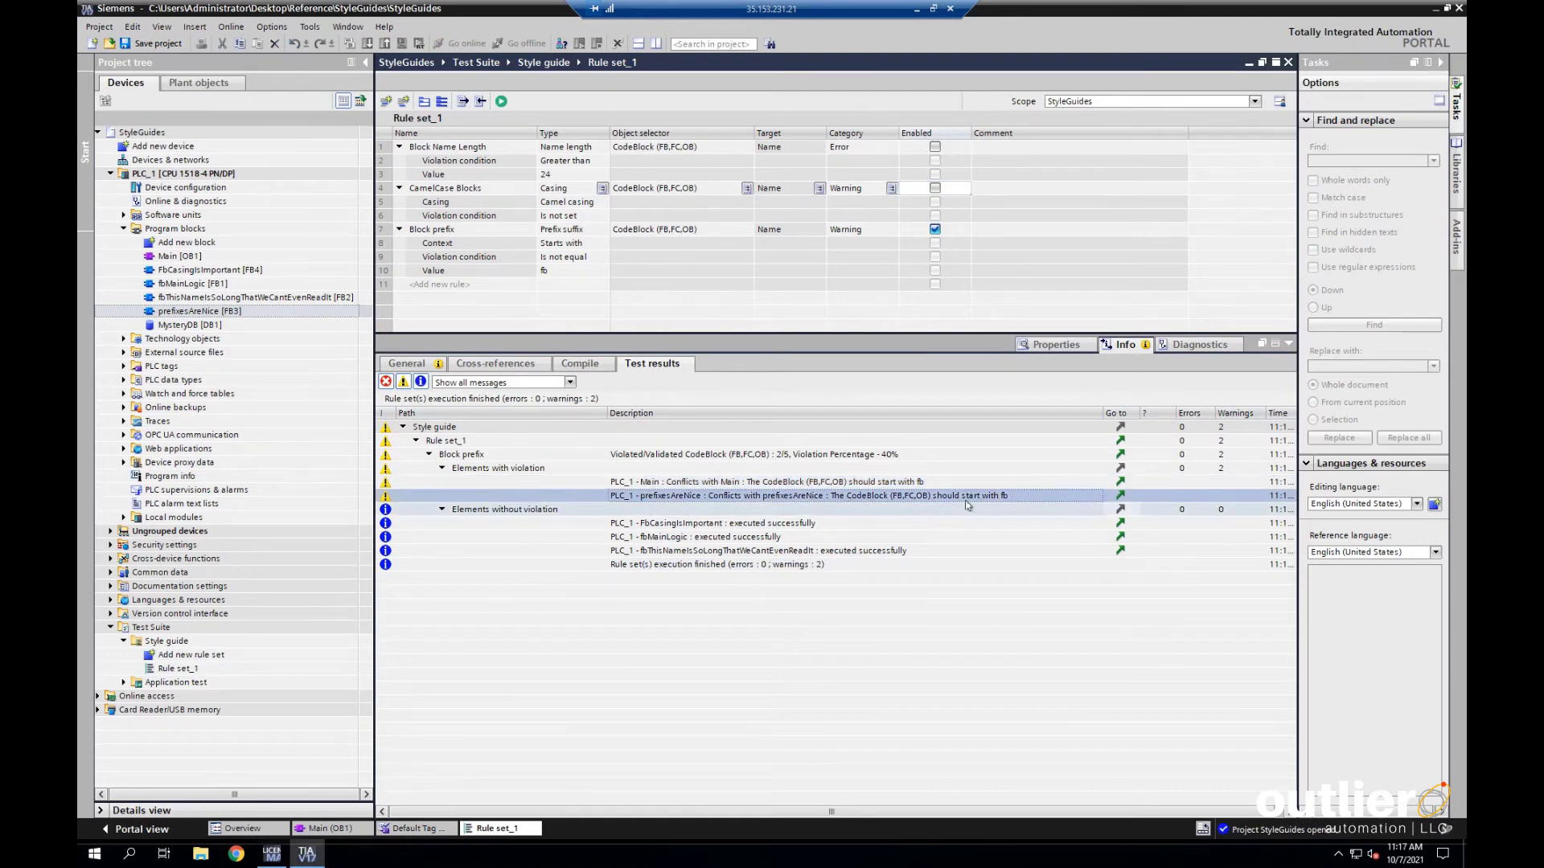
click(877, 497)
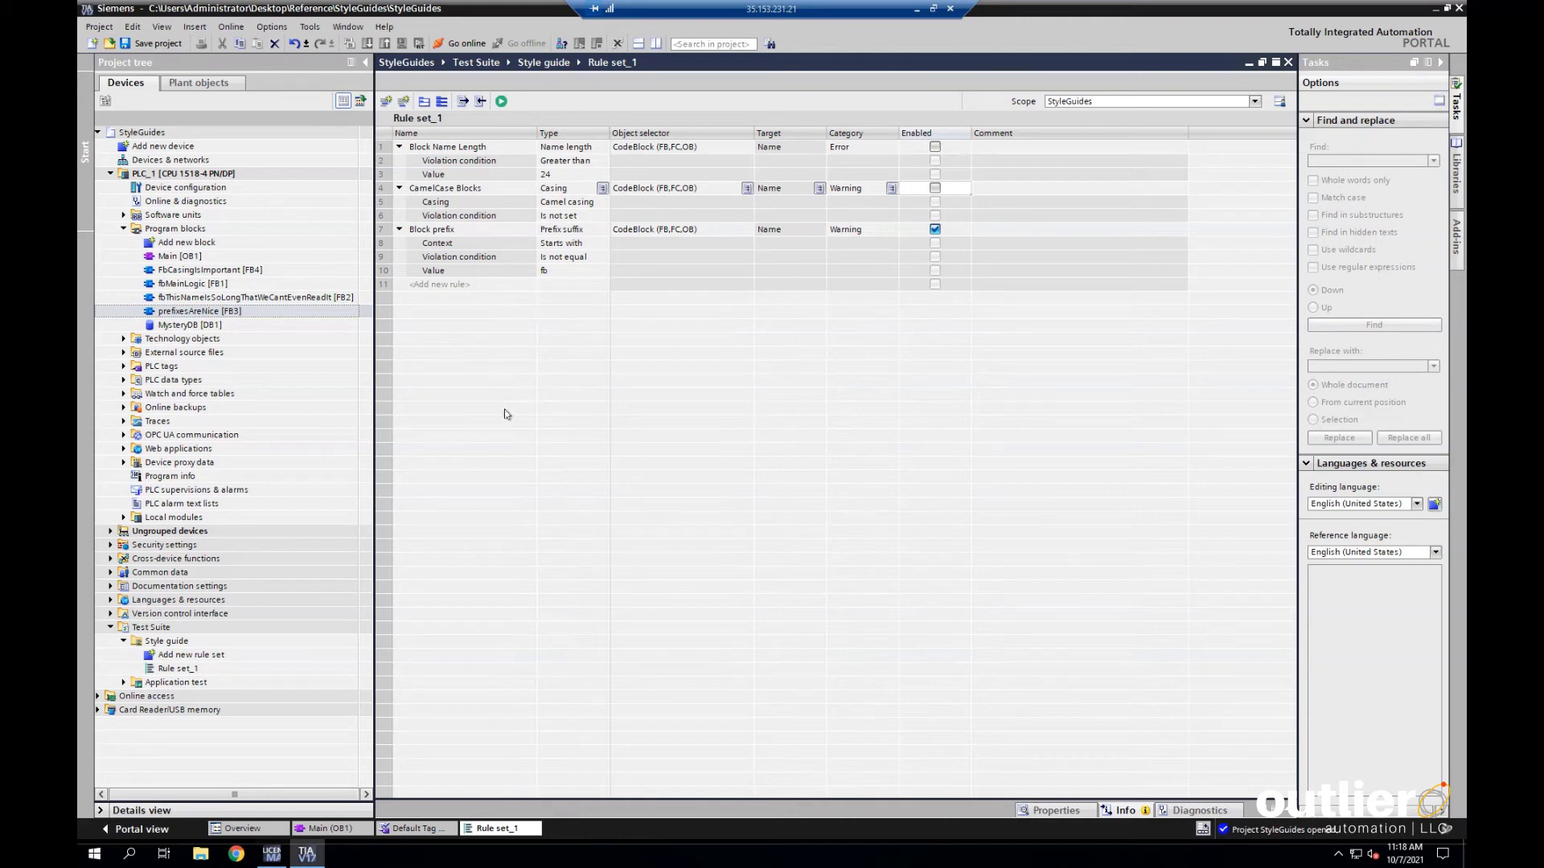
Check the uncommented bMode tag in the Default Tag Table, then add a 'Tag comments' rule.
click(444, 829)
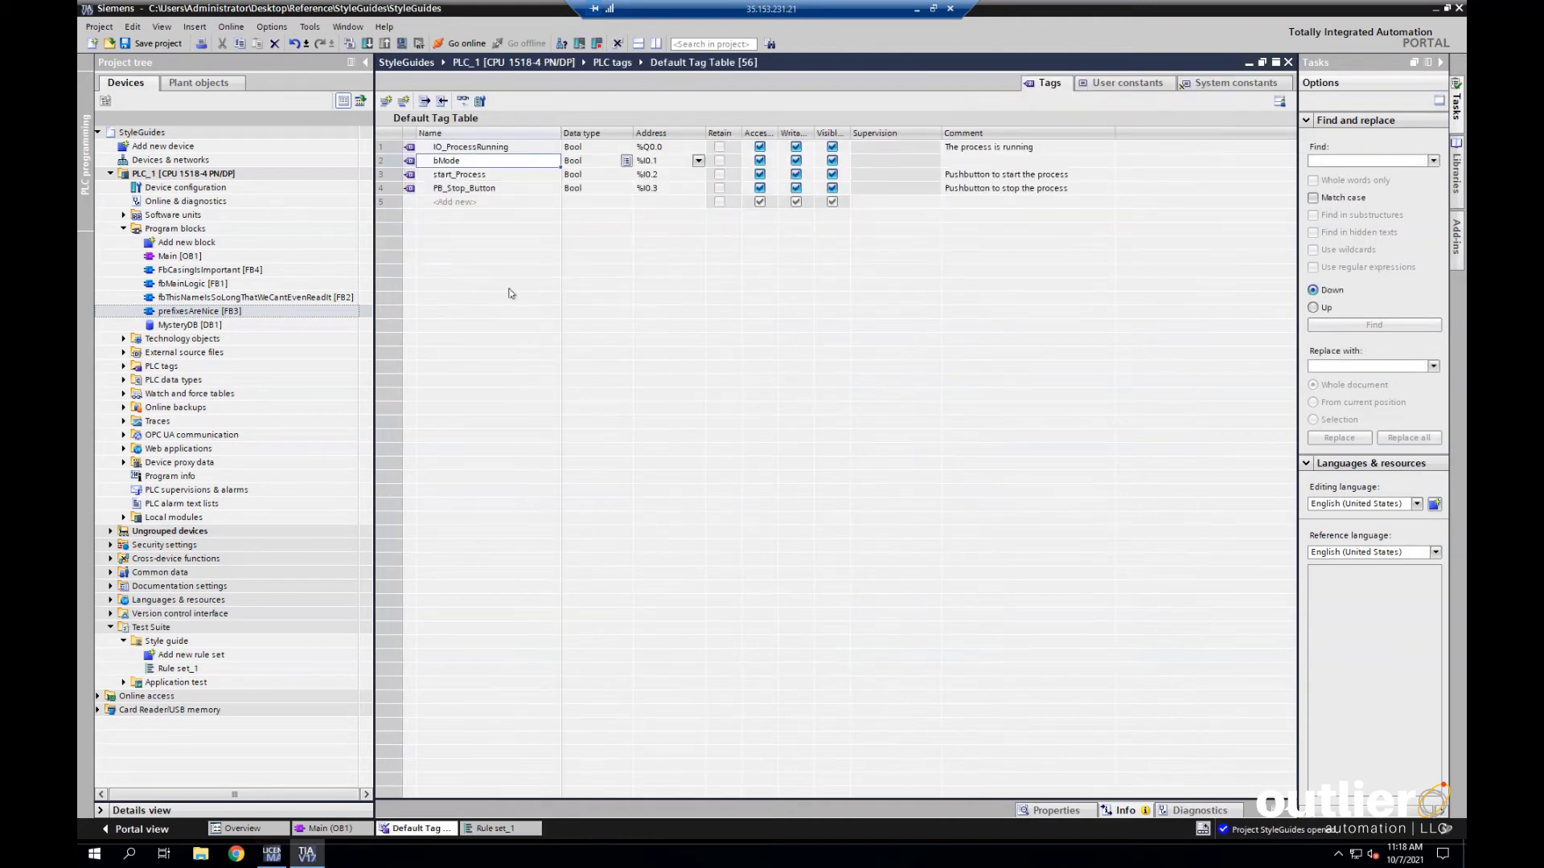
click(391, 161)
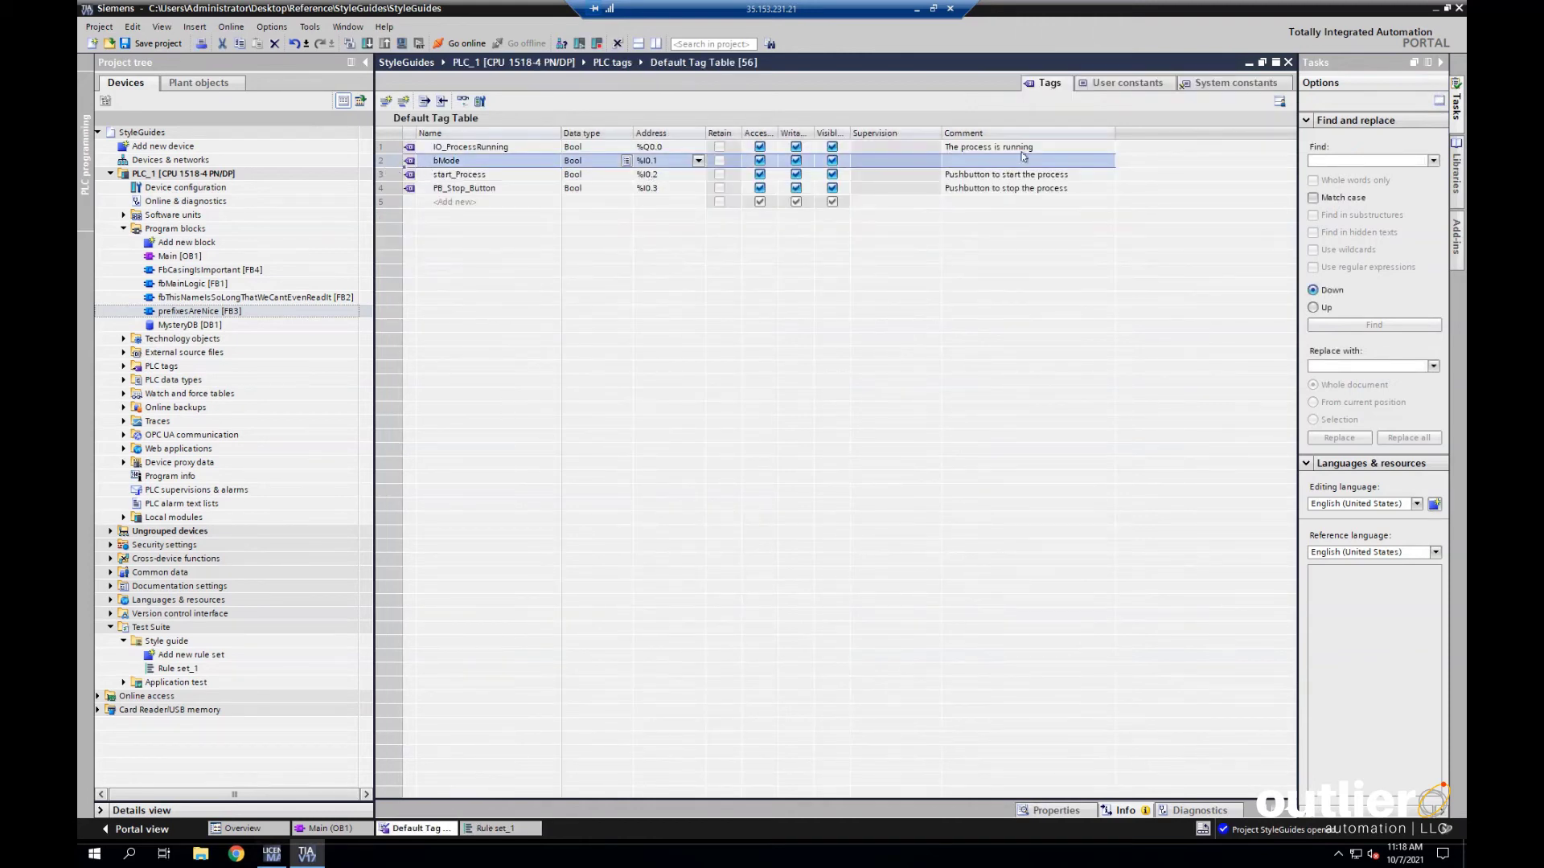
click(488, 829)
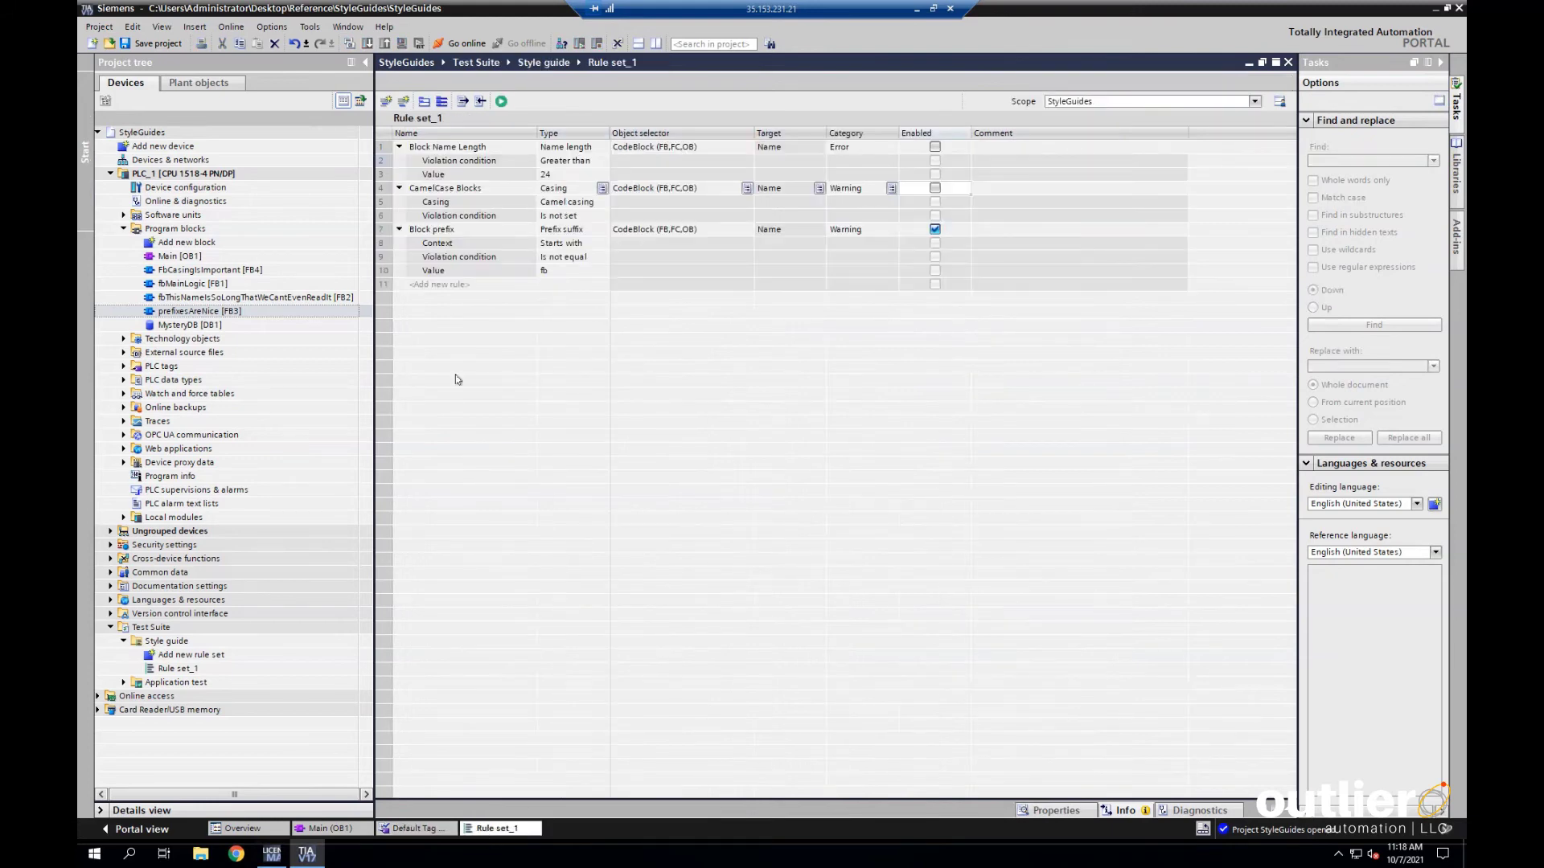
click(443, 285)
text(Tag comments)
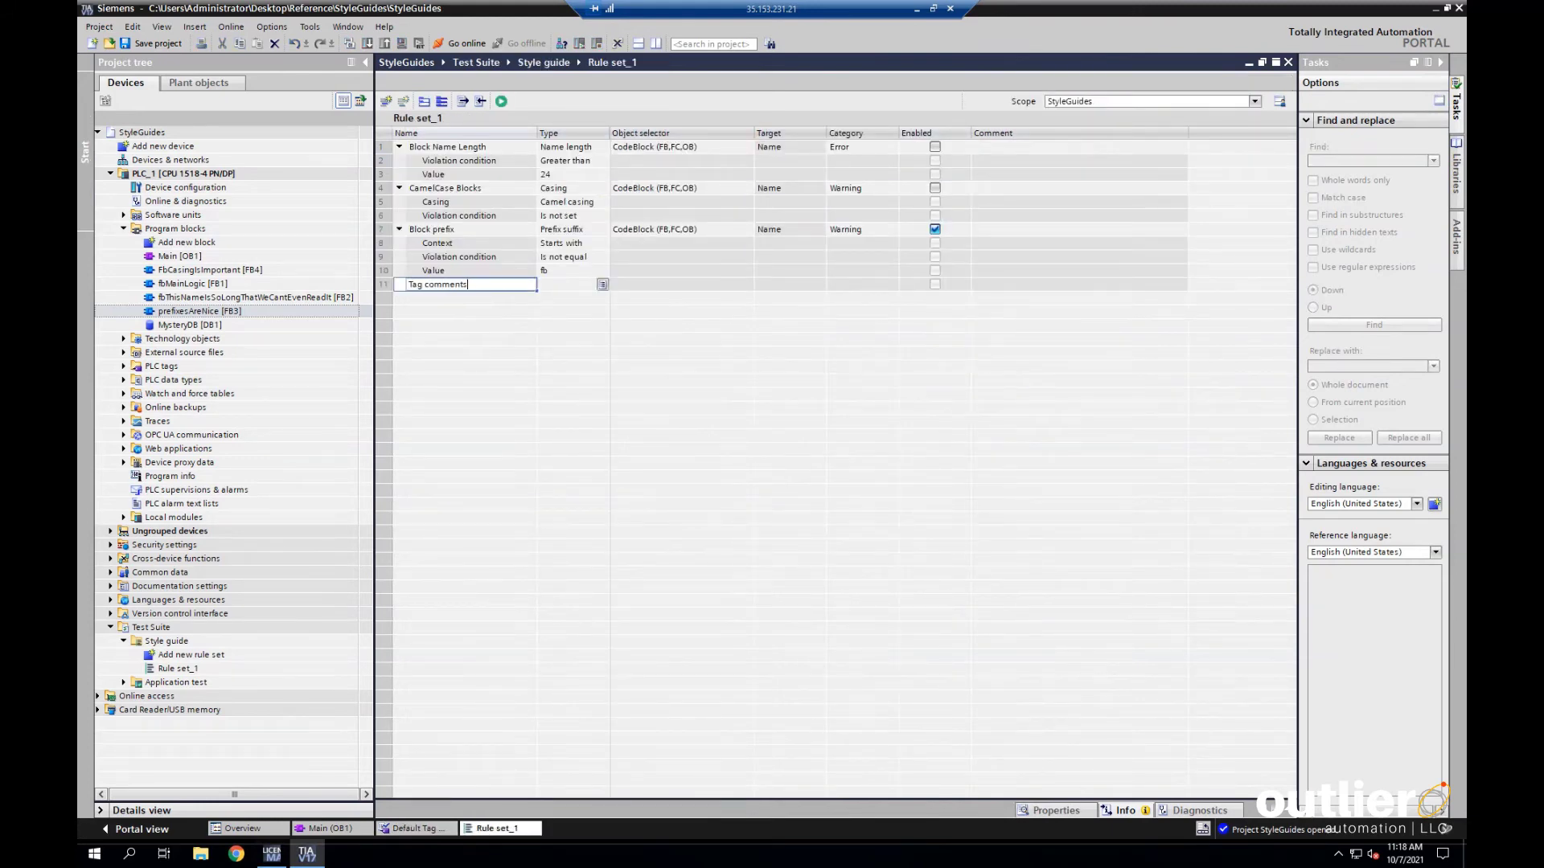
key(Tab)
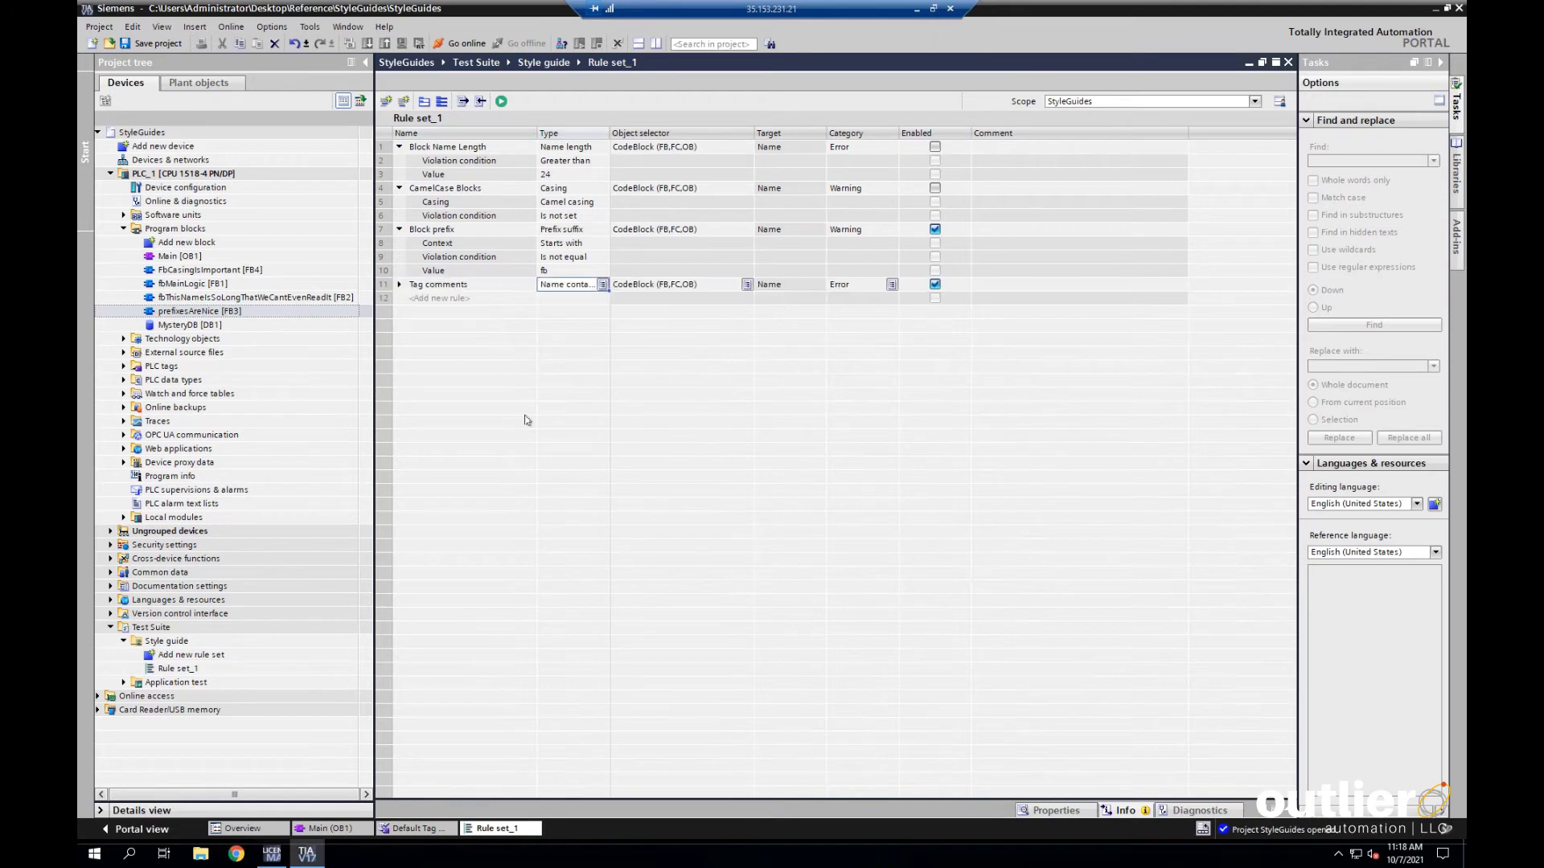
key(Tab)
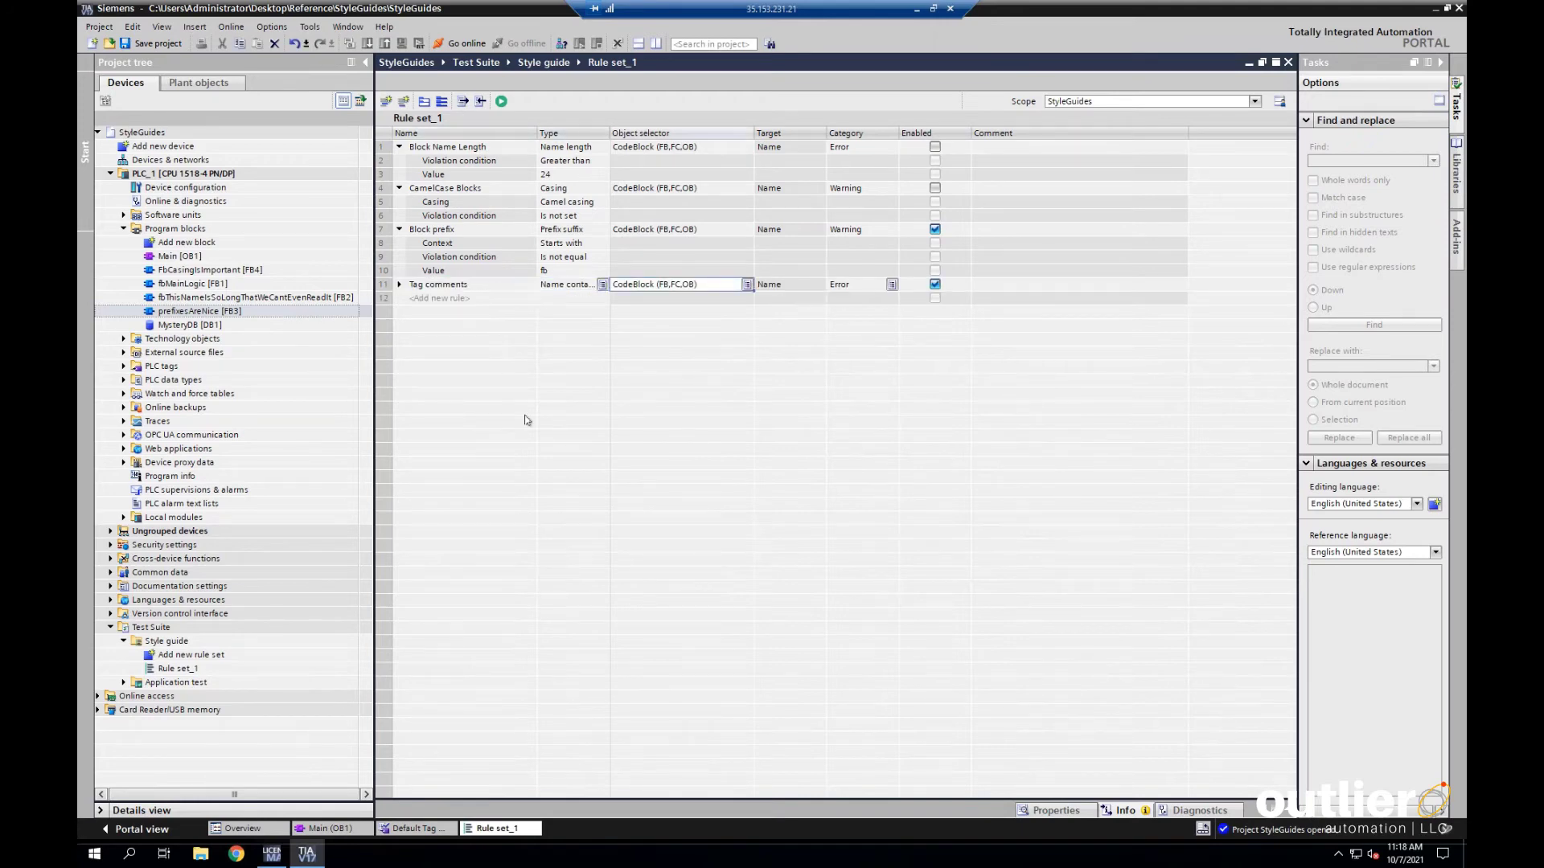
Make Tag comments a Metadata rule applied to PLCTagTable.Tags.
click(747, 289)
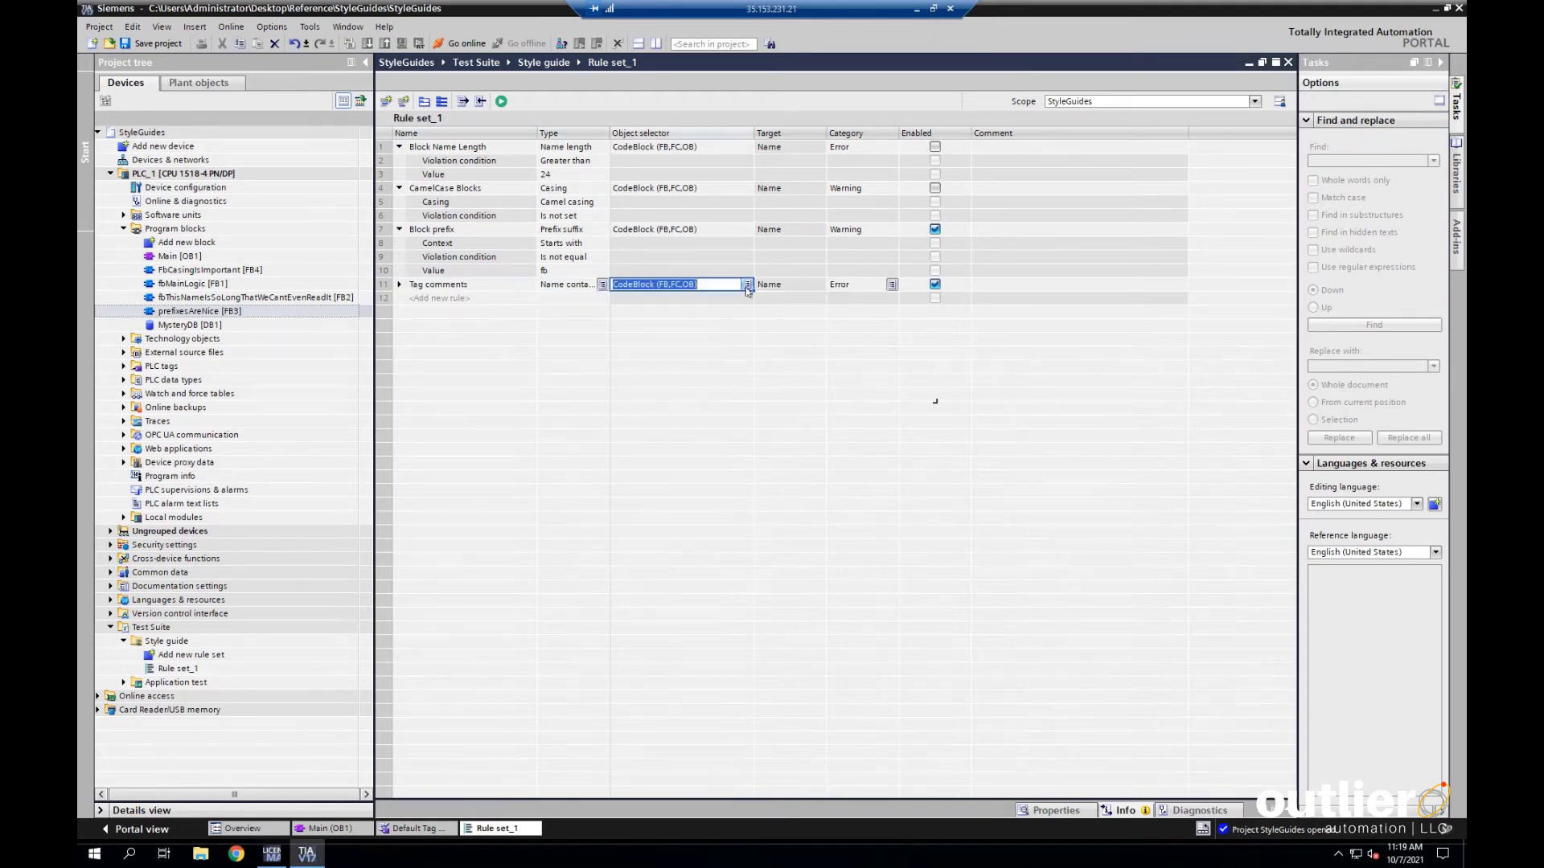
click(747, 286)
scroll(754, 354, down, 1)
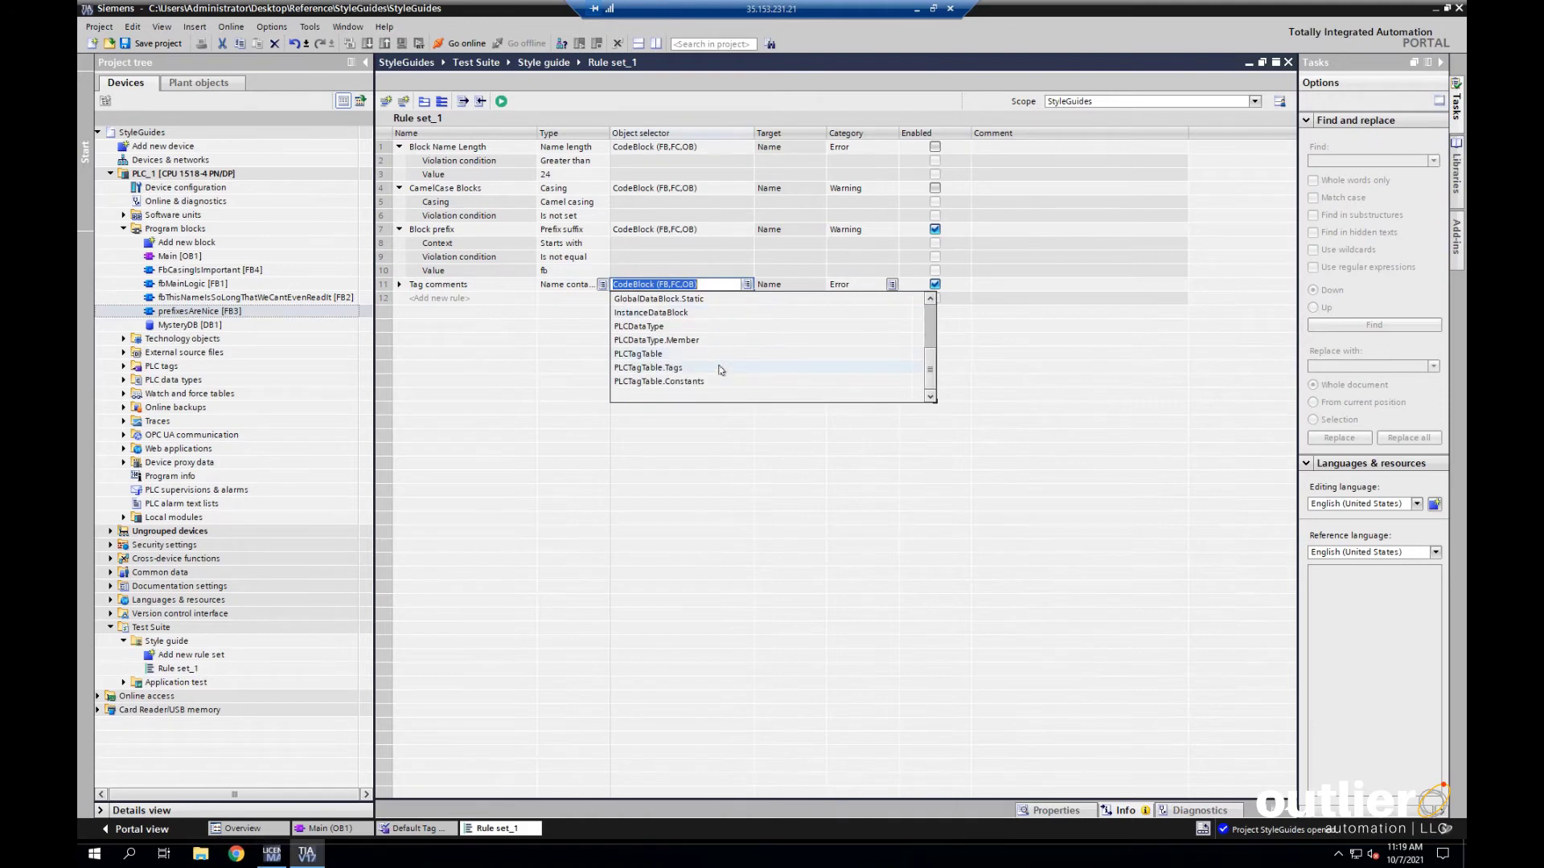
click(720, 368)
click(604, 286)
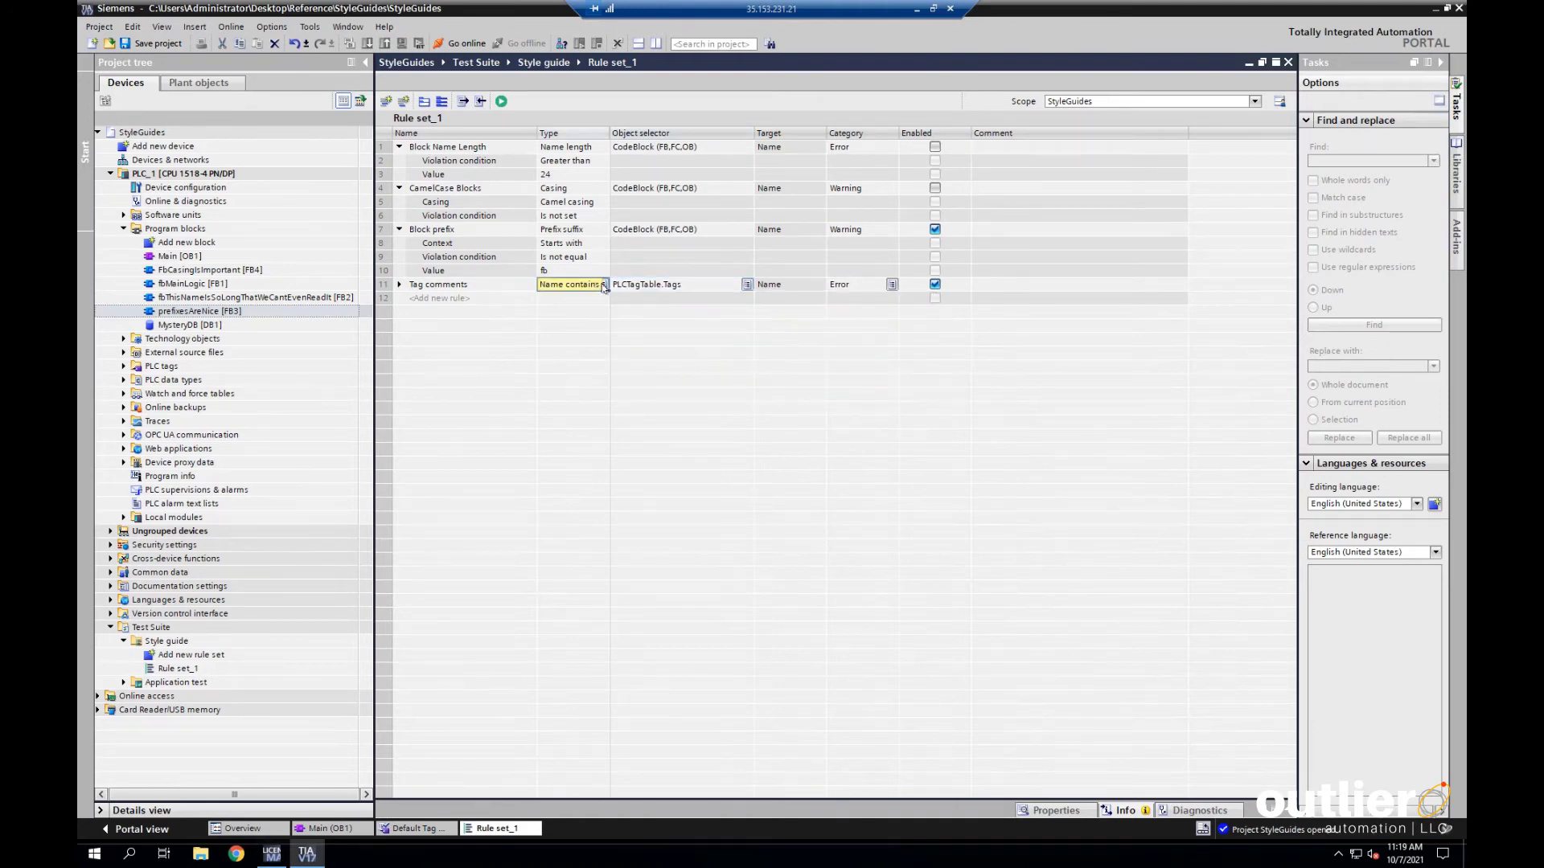
click(603, 285)
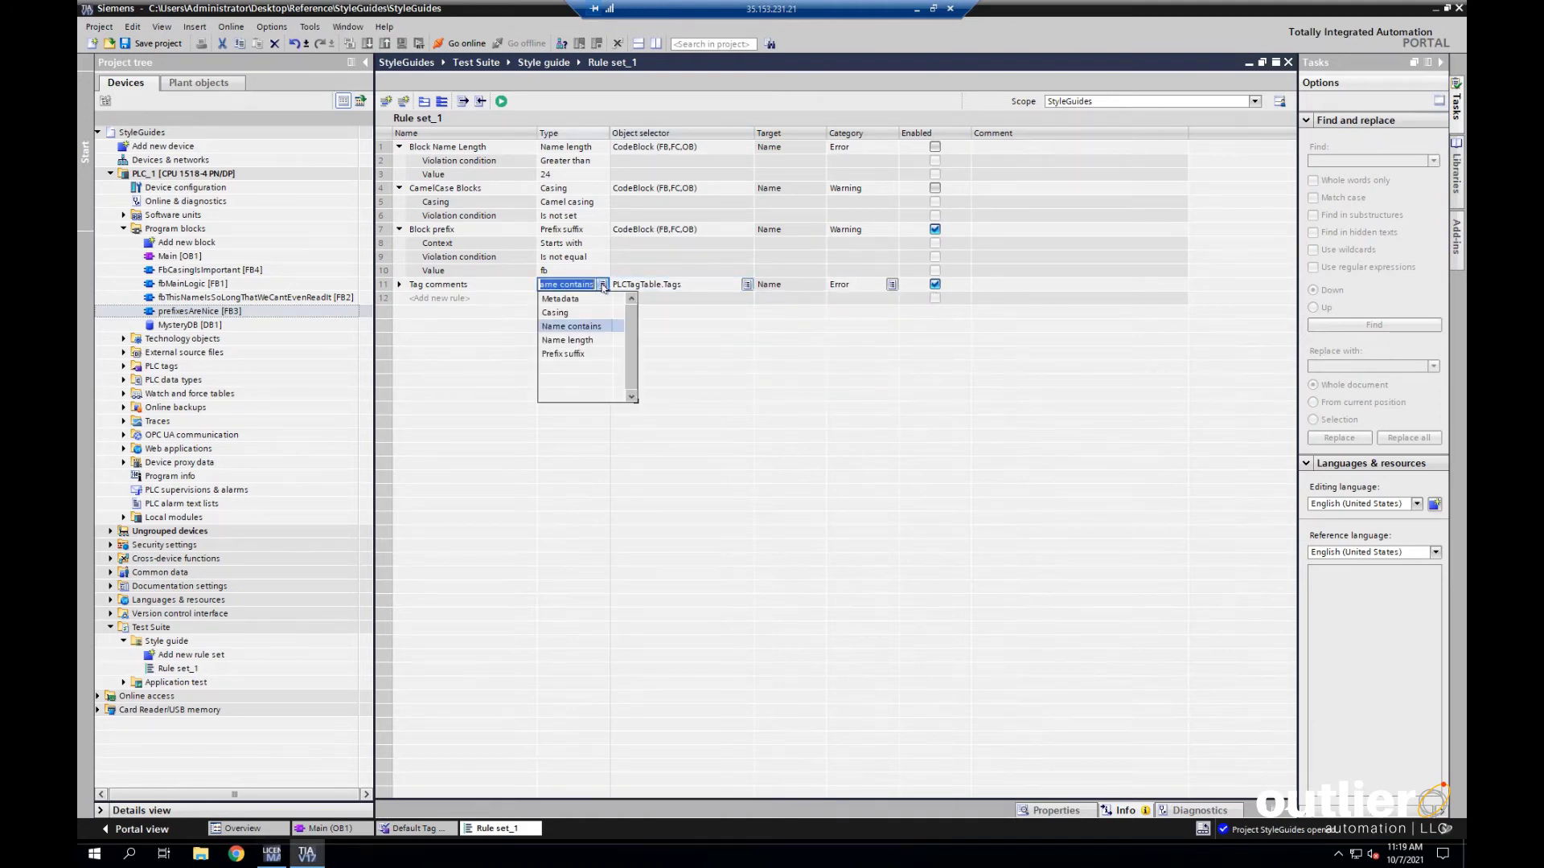
click(585, 299)
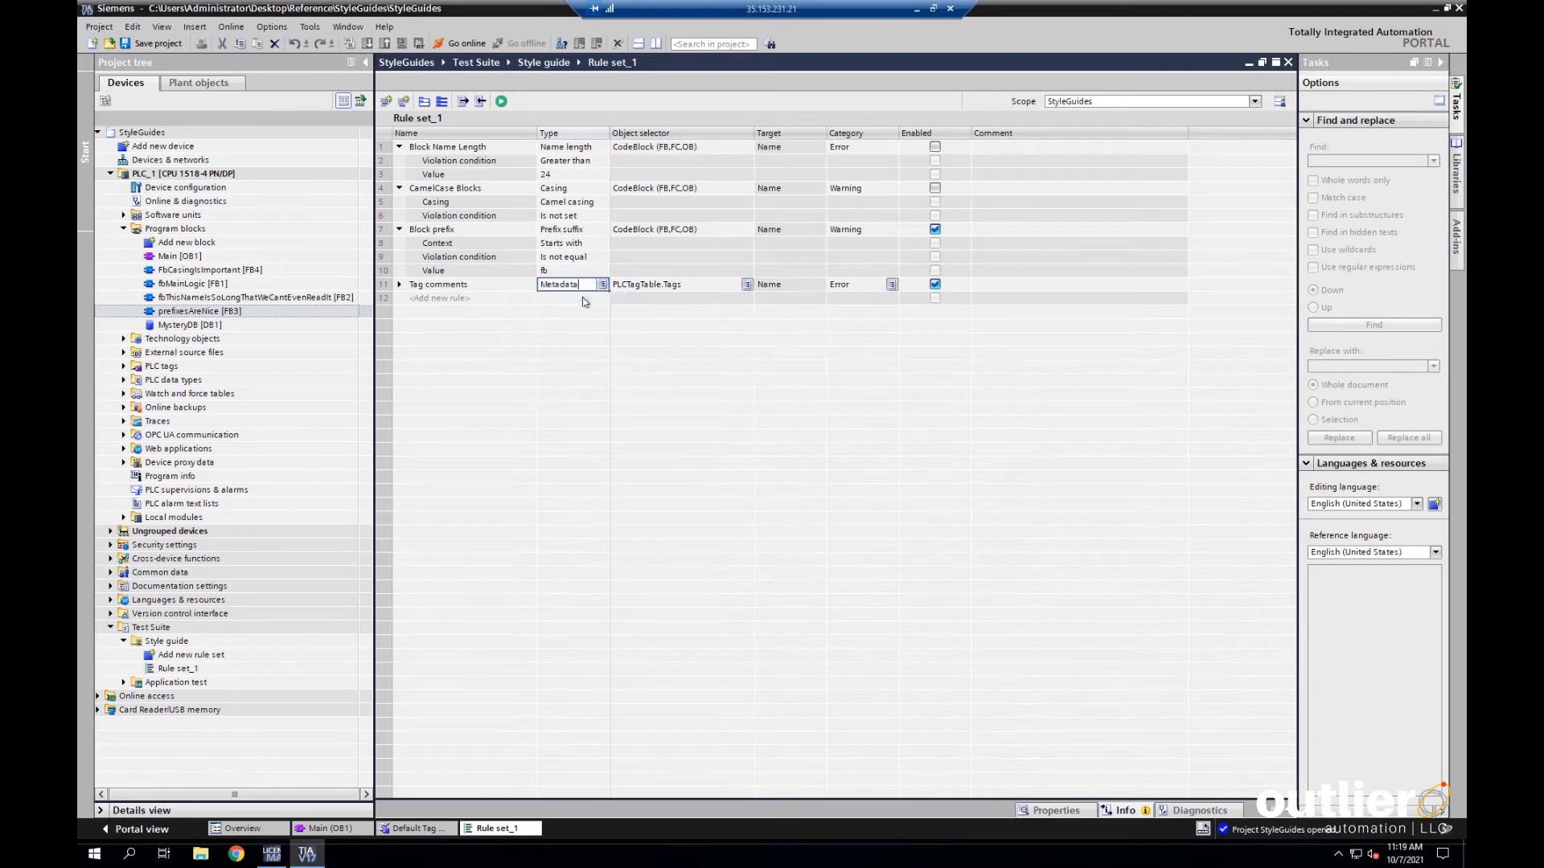
click(481, 300)
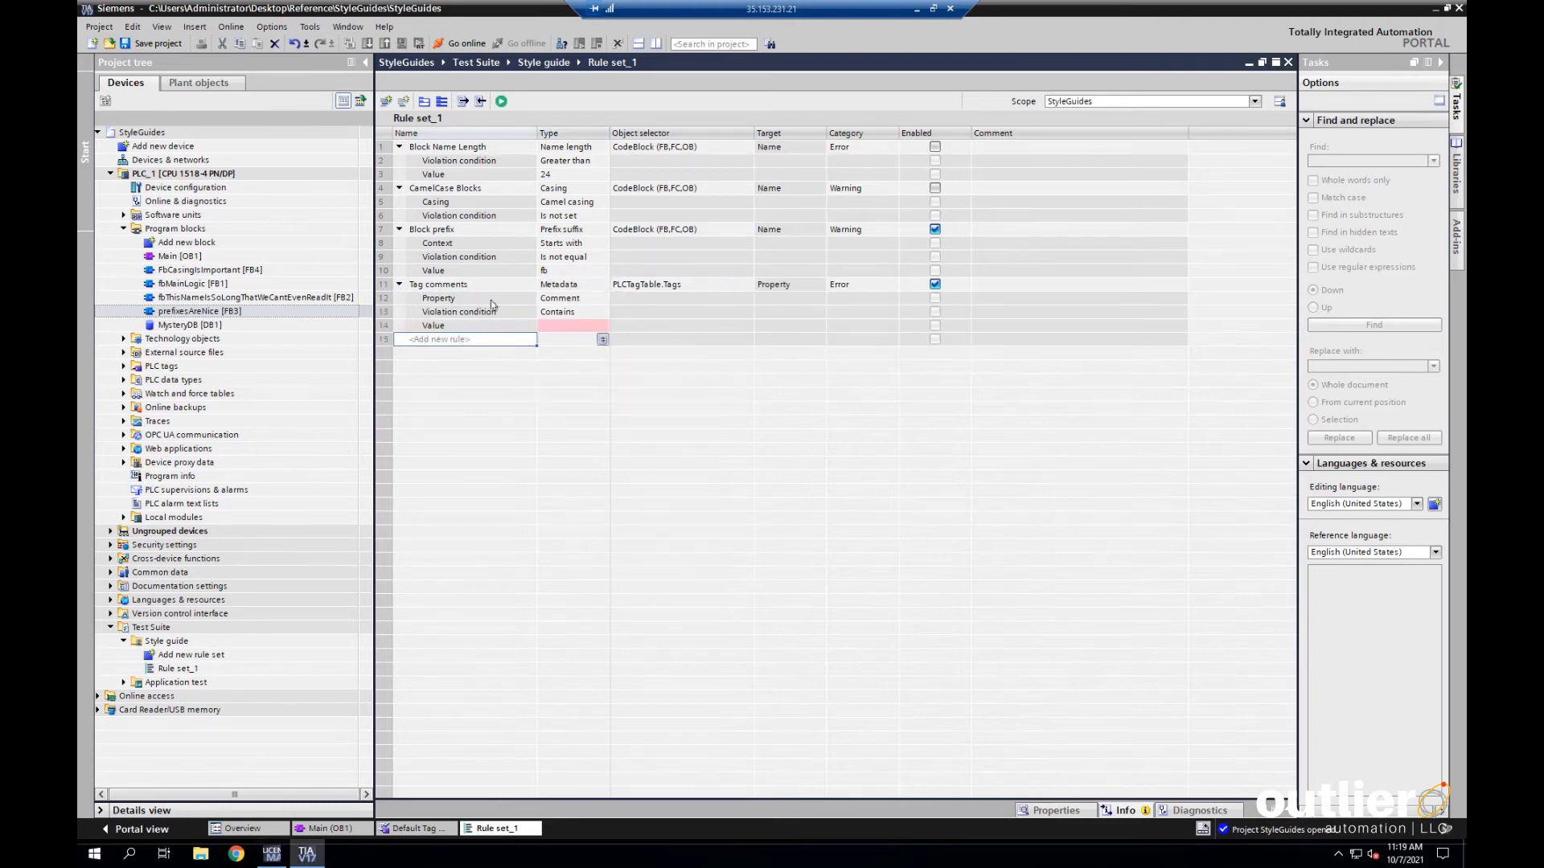
Have Tag comments flag a Comment property that does not exist, and disable Block prefix.
click(582, 299)
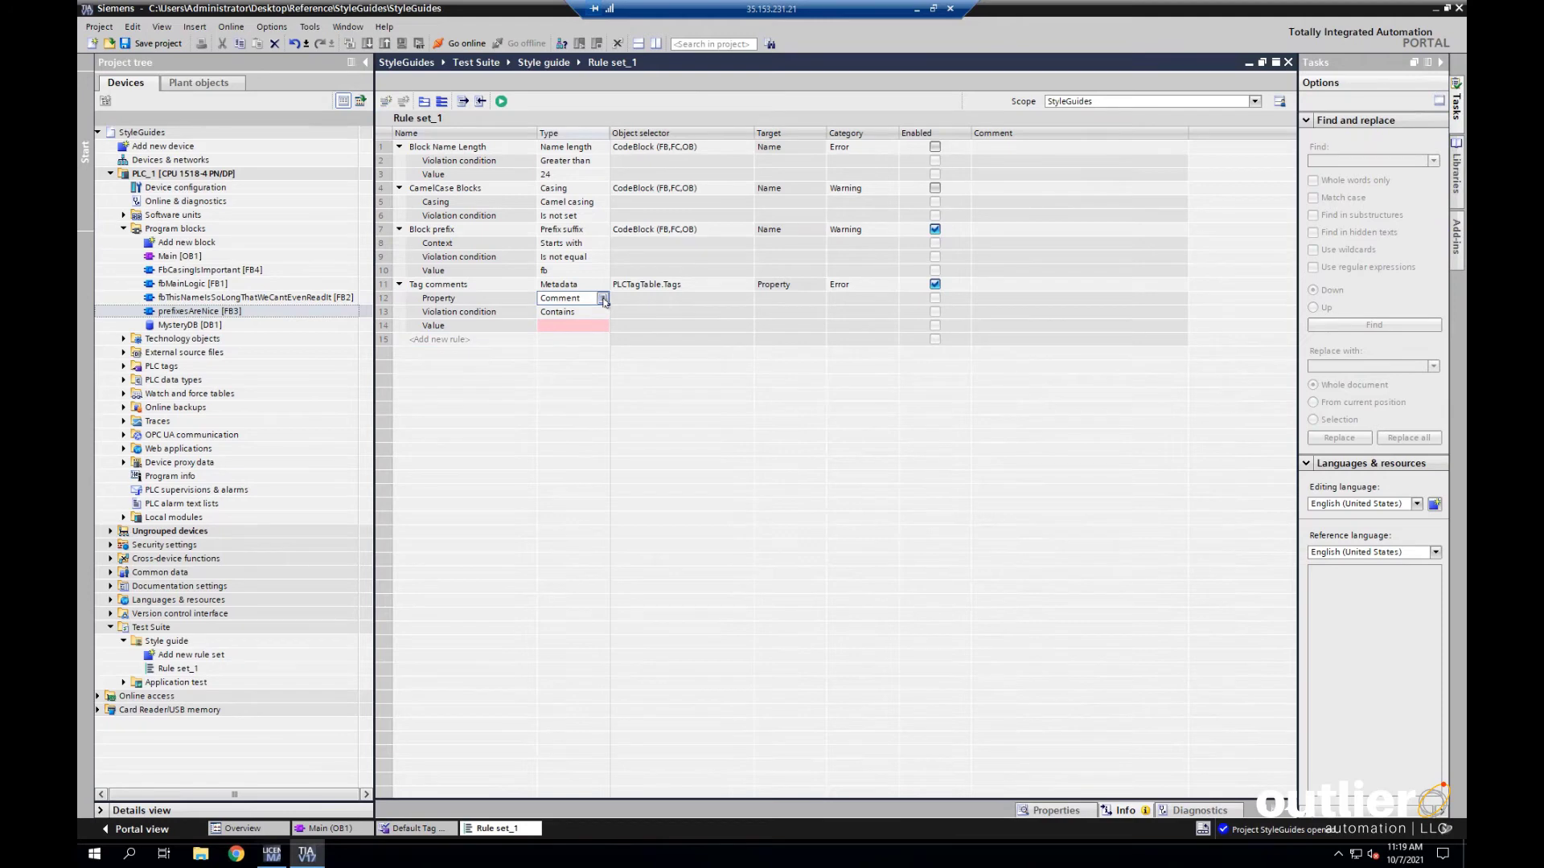
click(602, 298)
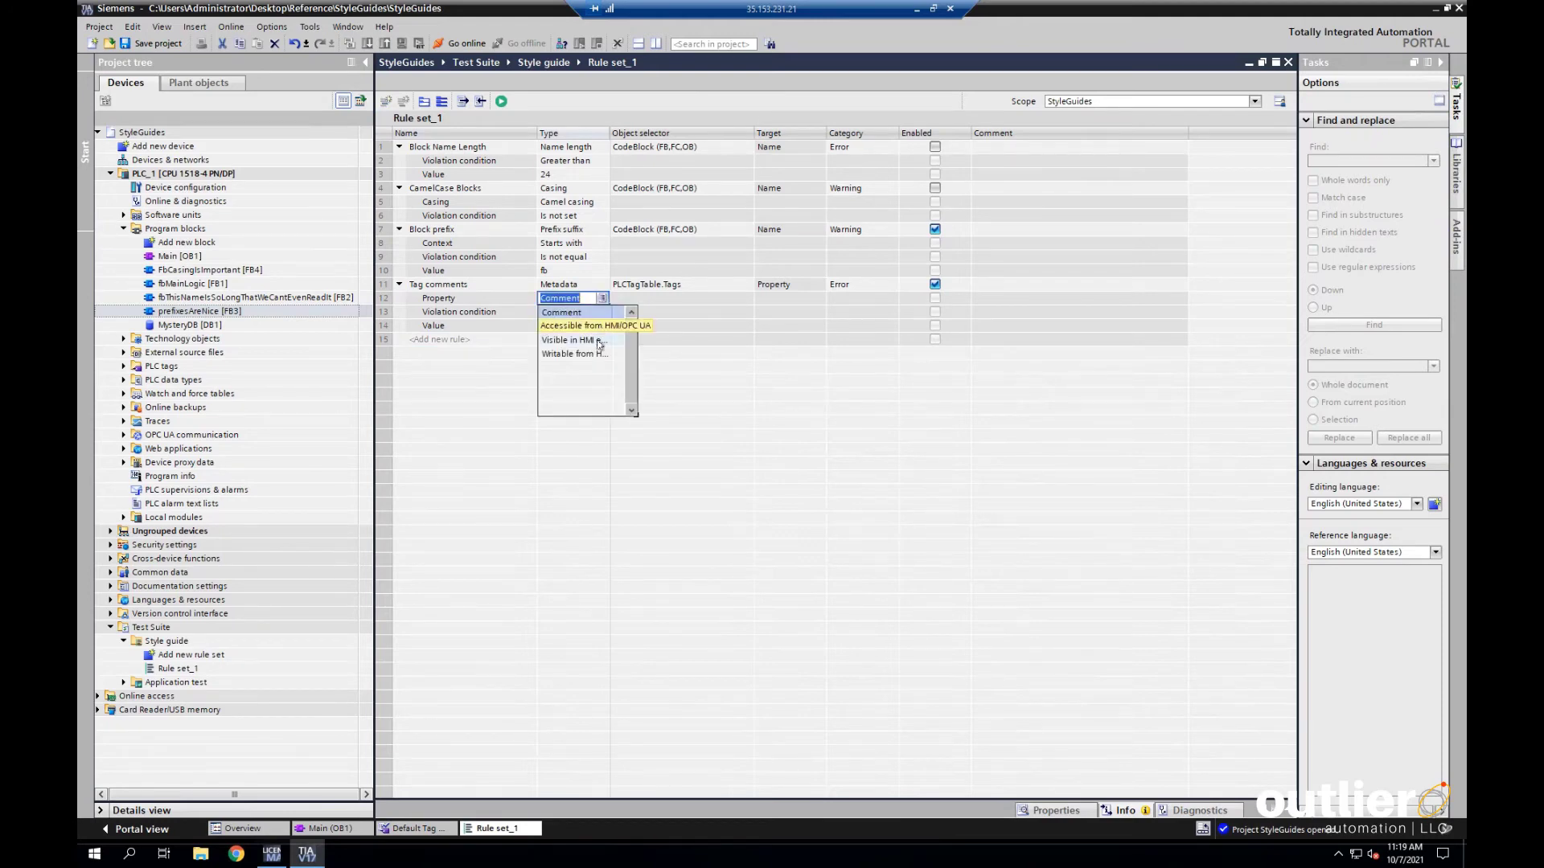
click(564, 313)
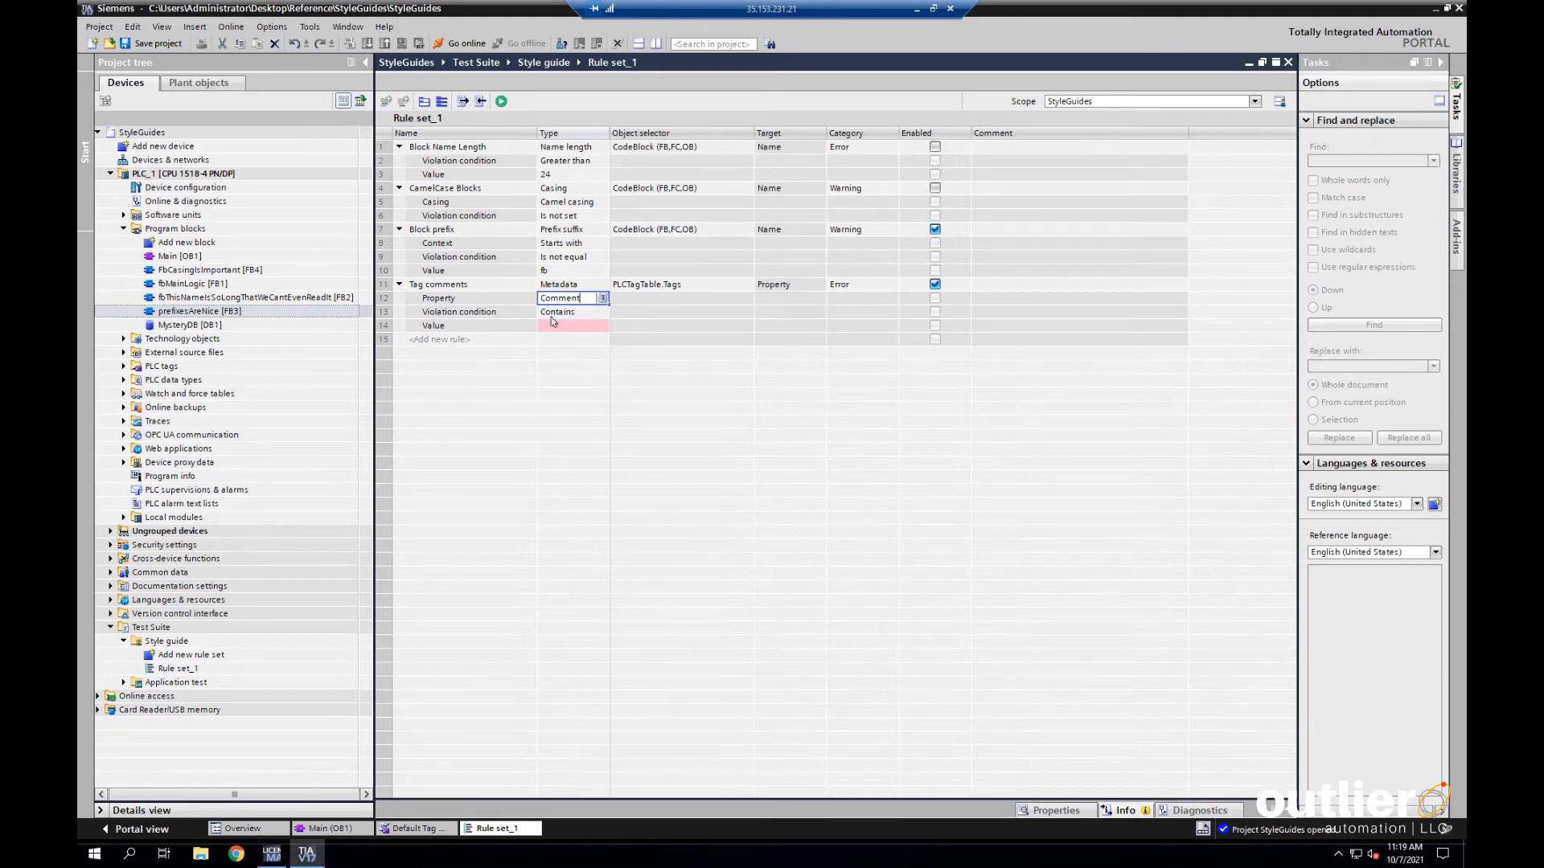
click(577, 312)
click(602, 312)
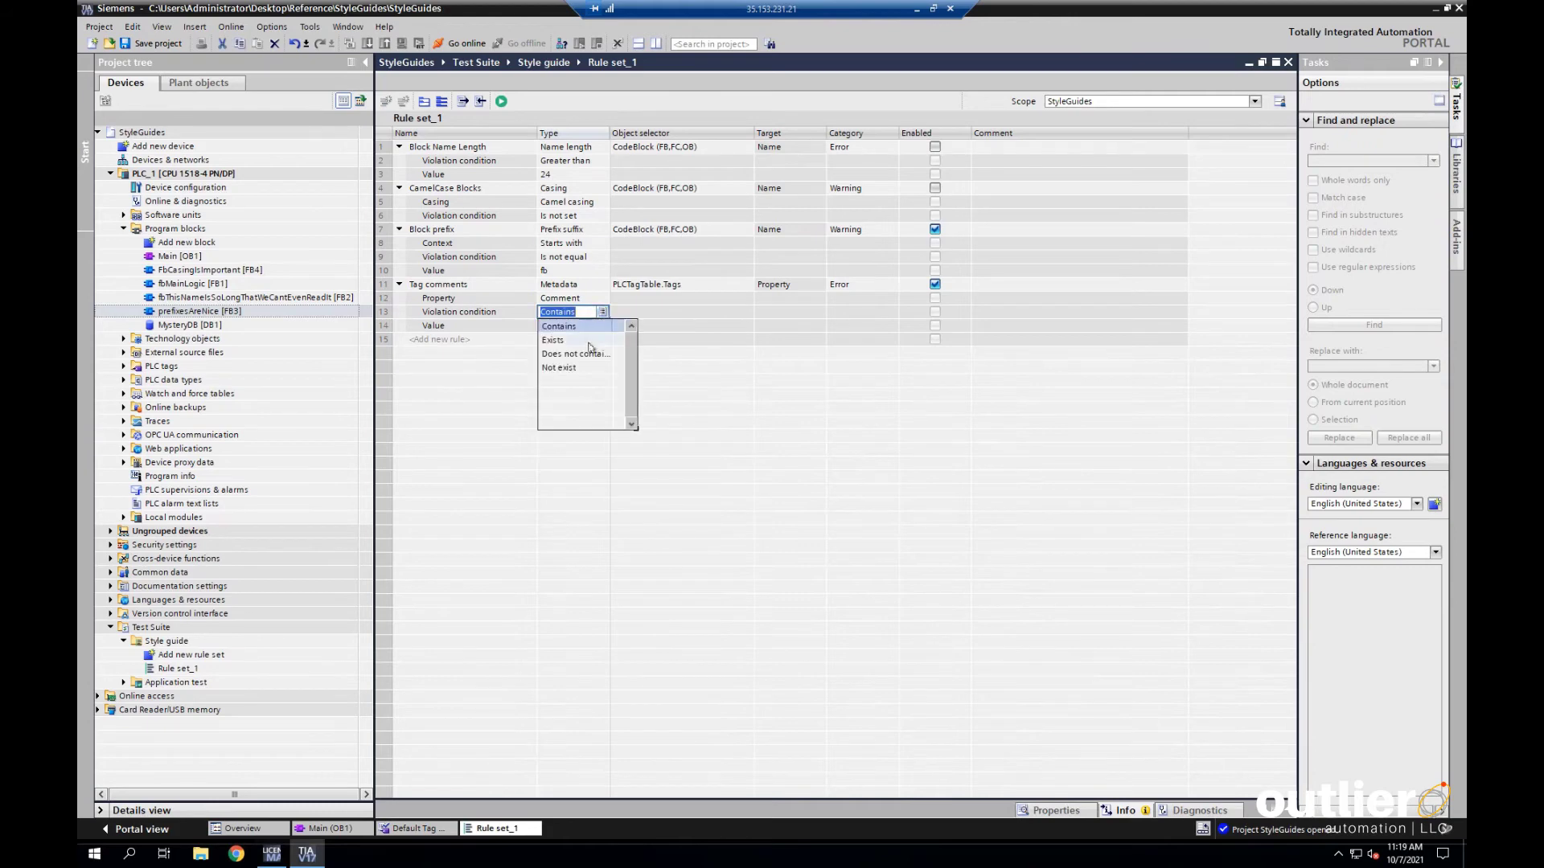
click(579, 368)
click(500, 341)
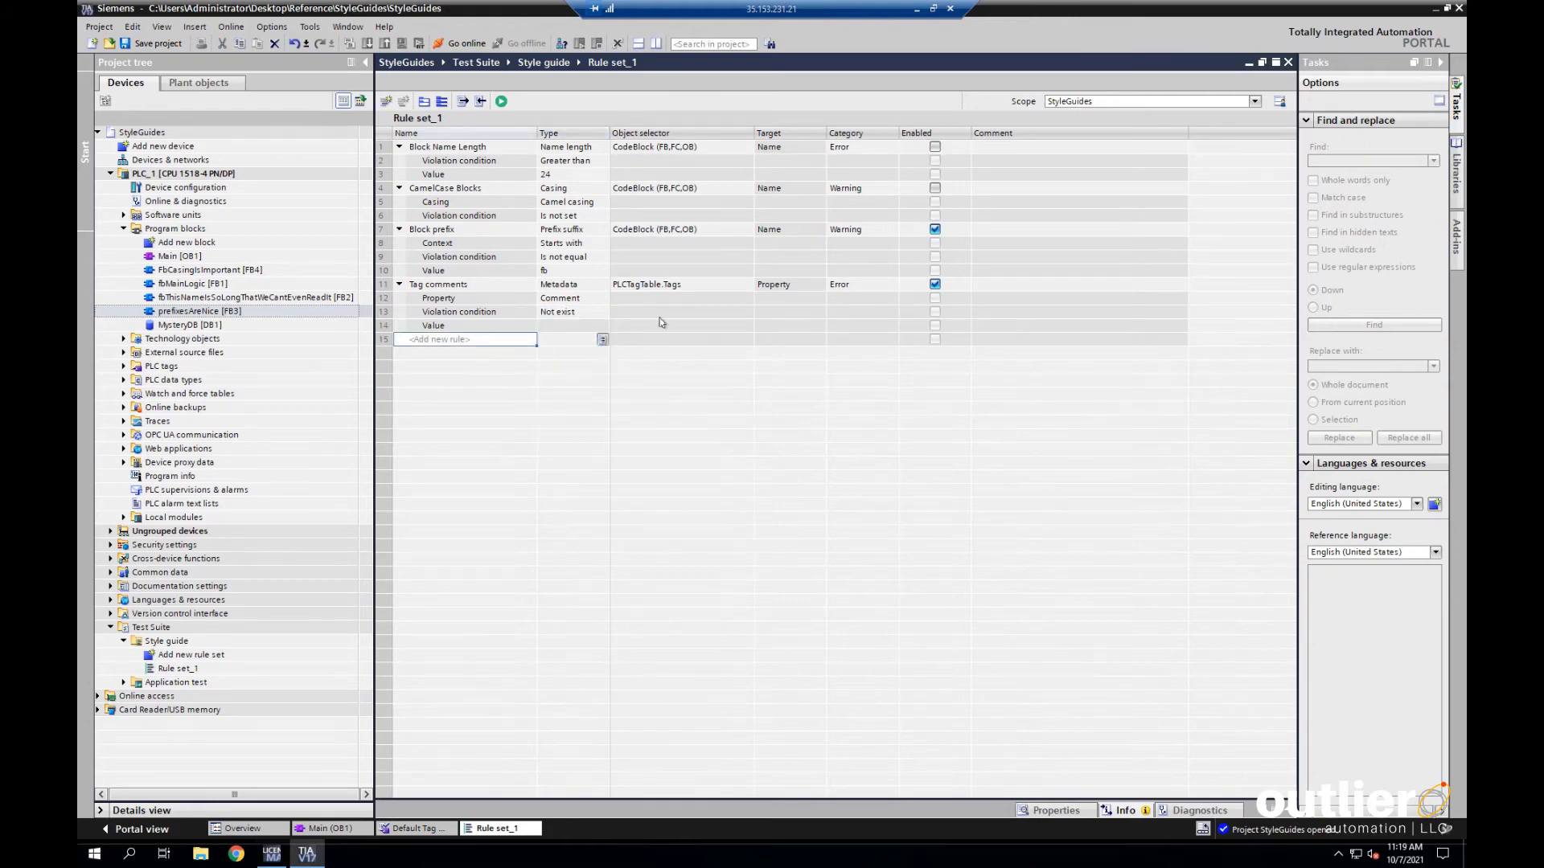
click(934, 229)
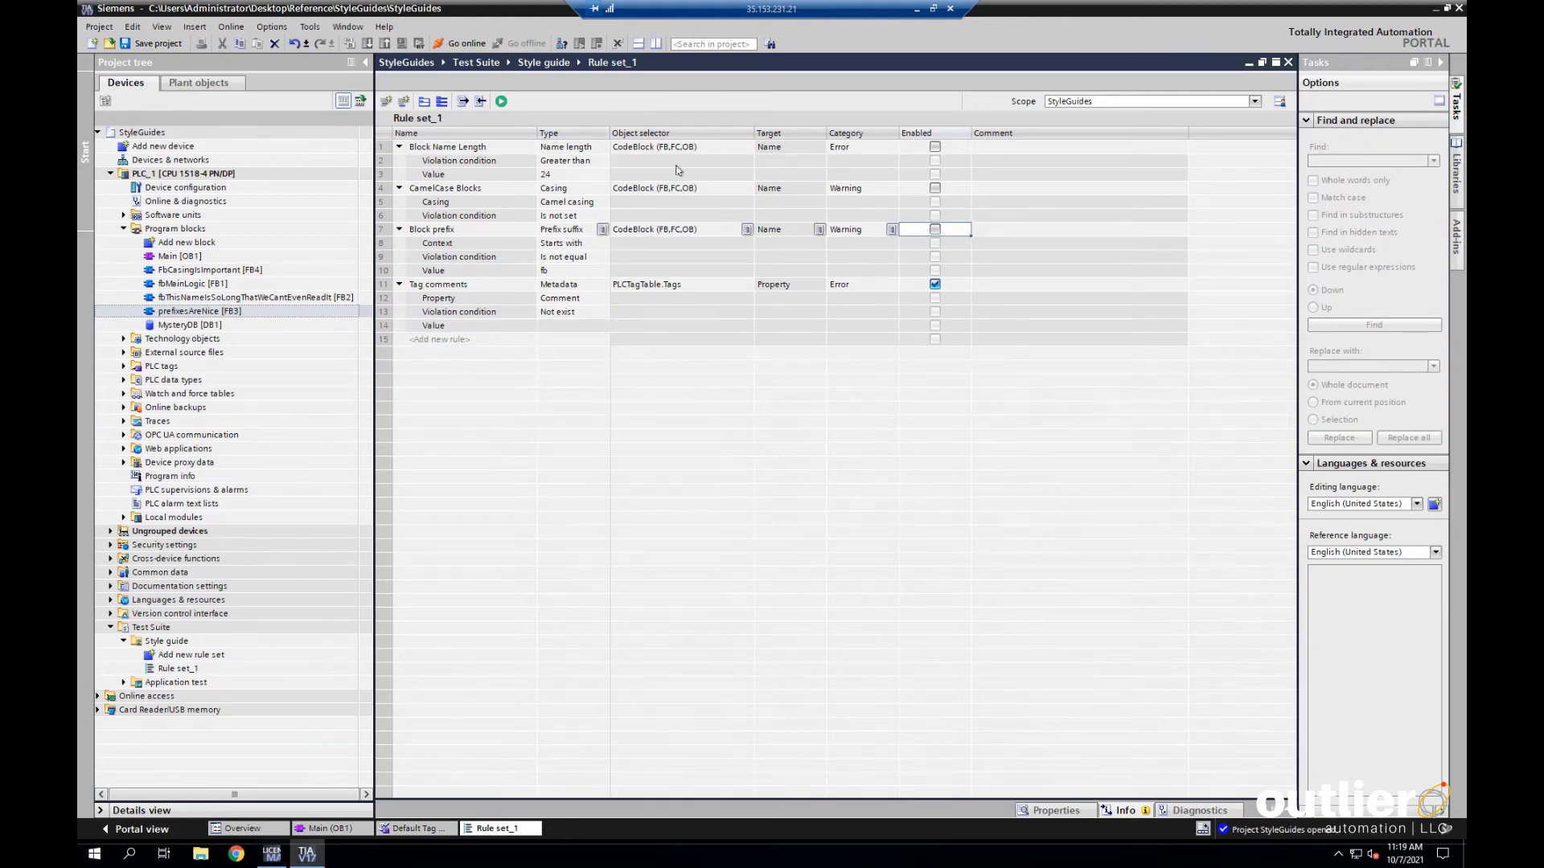
Run the rule set, review the bMode missing-comment error, and open the Default Tag Table.
click(502, 102)
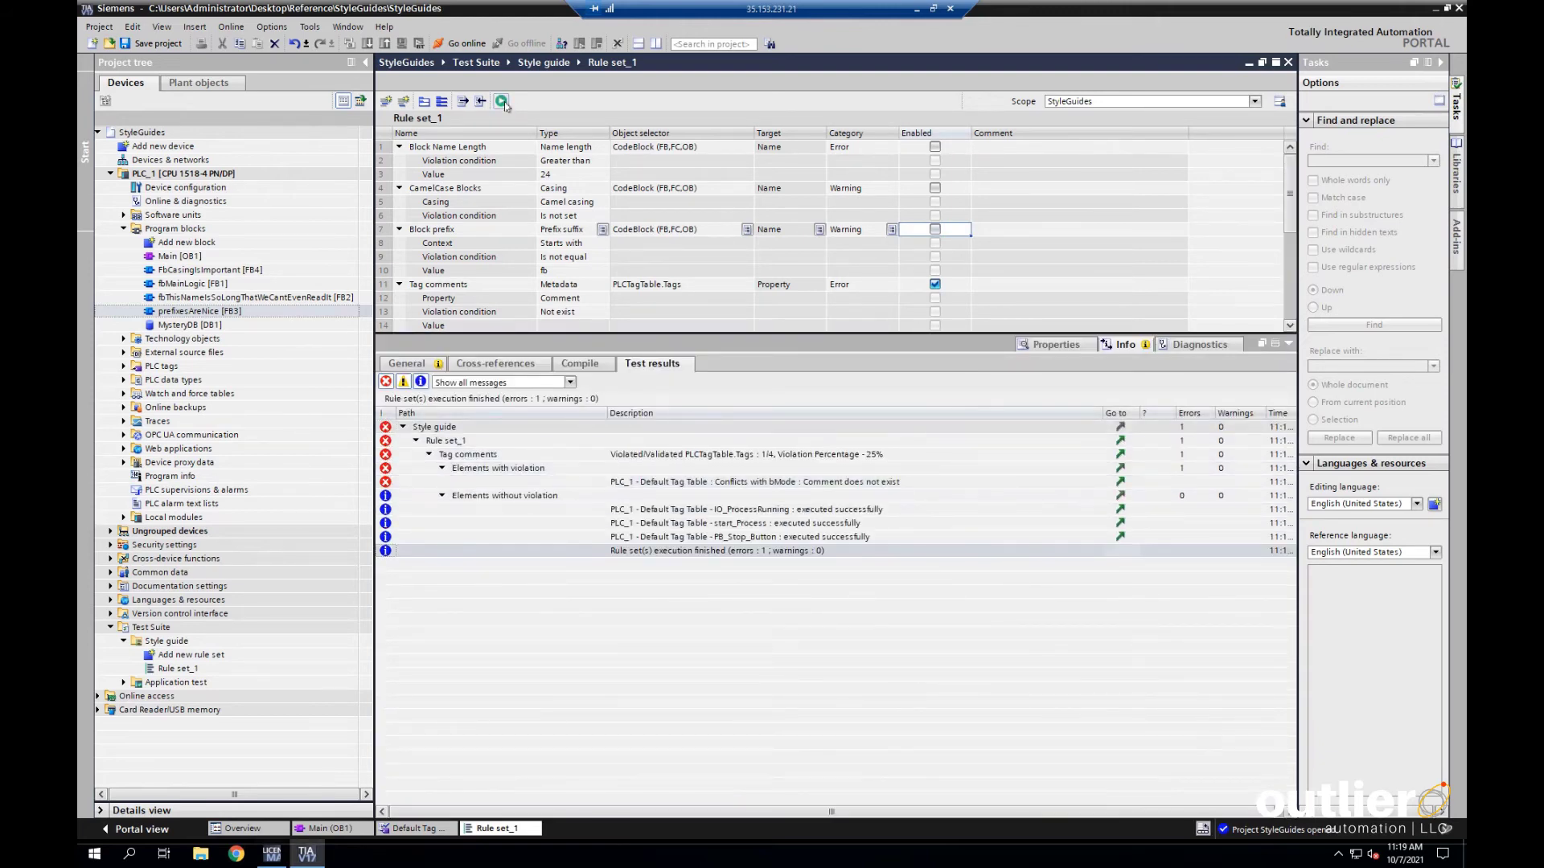
click(746, 482)
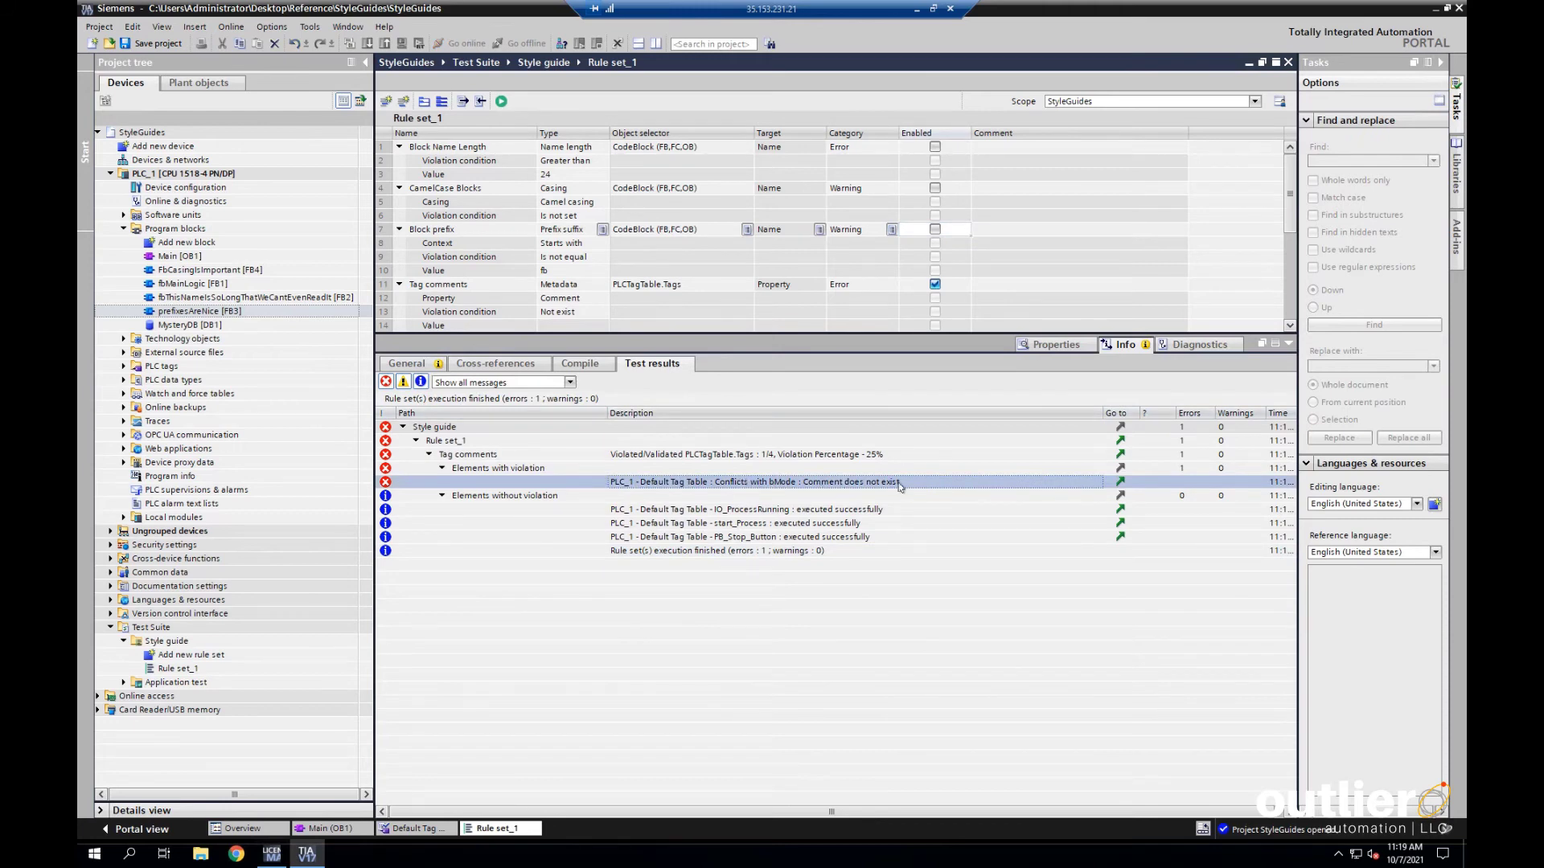
click(1288, 343)
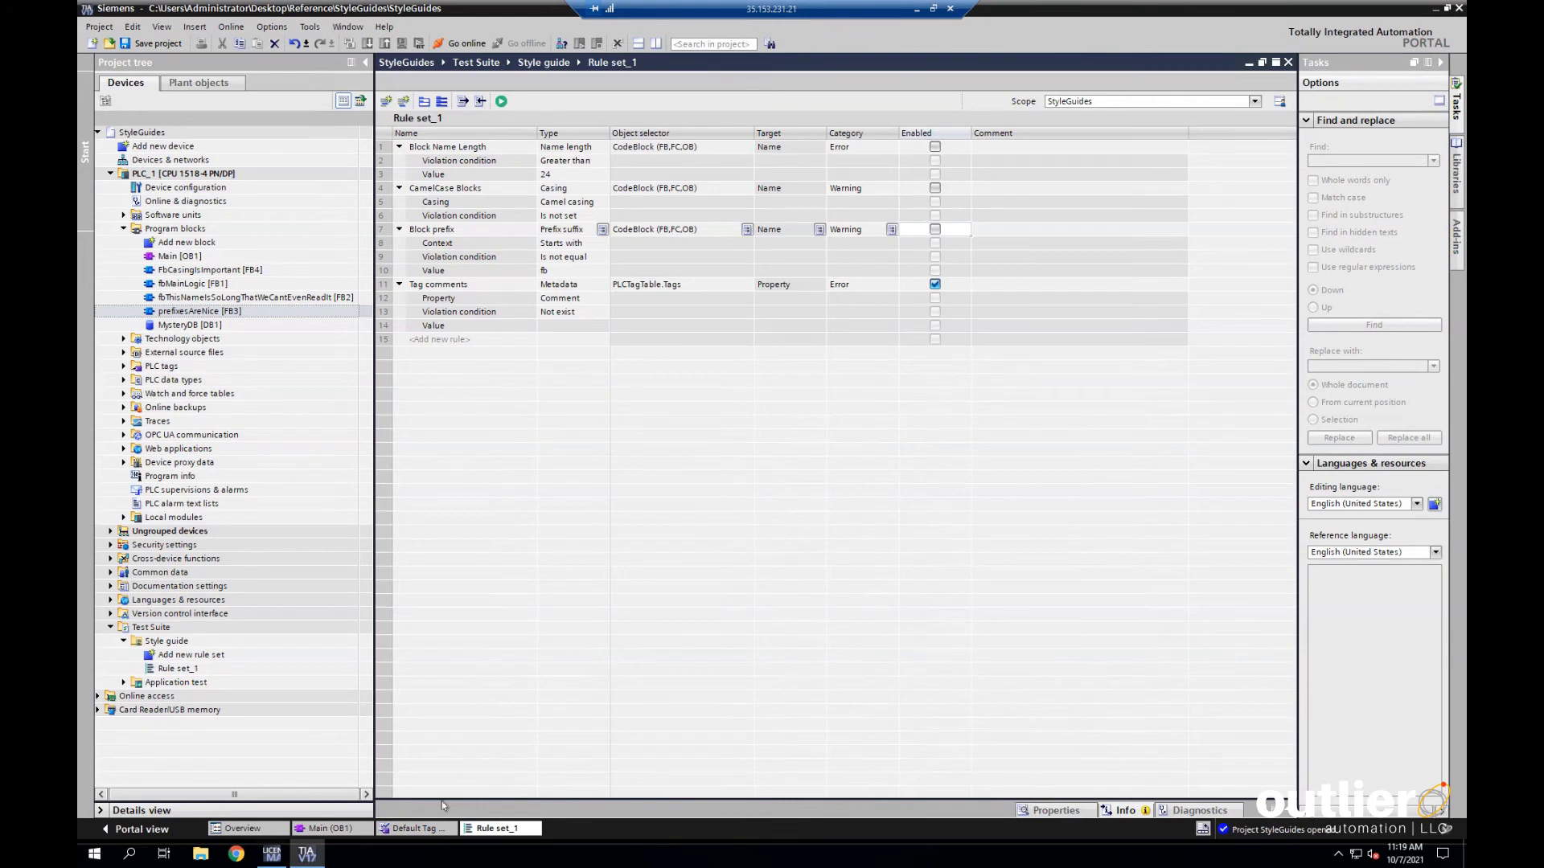
click(434, 828)
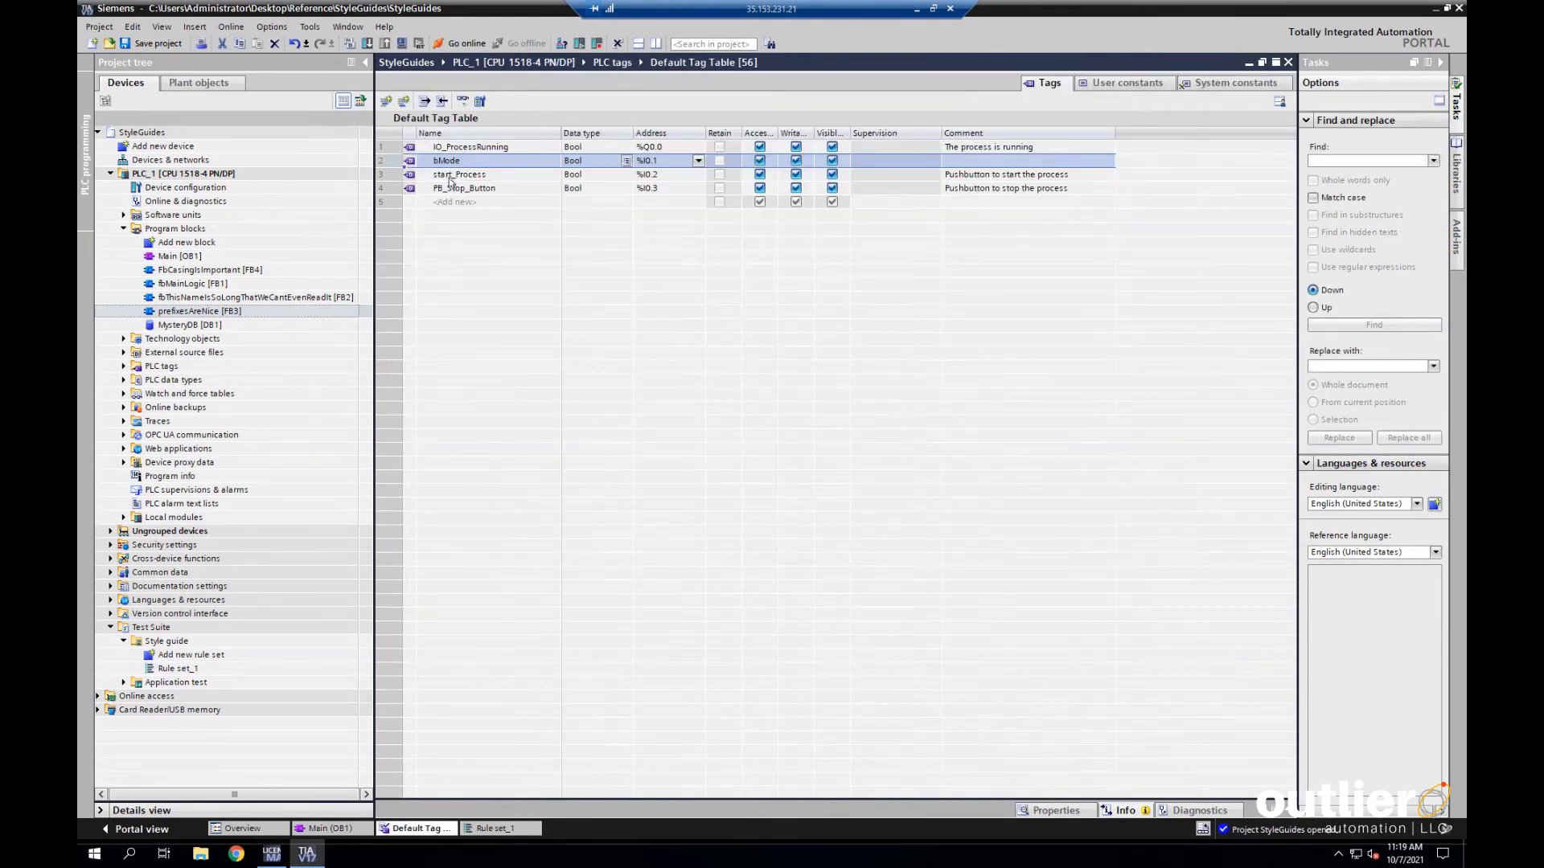
Add an 'IO prefix' rule to Rule set_1 that checks PLCTagTable.Tags.
key(ctrl+a)
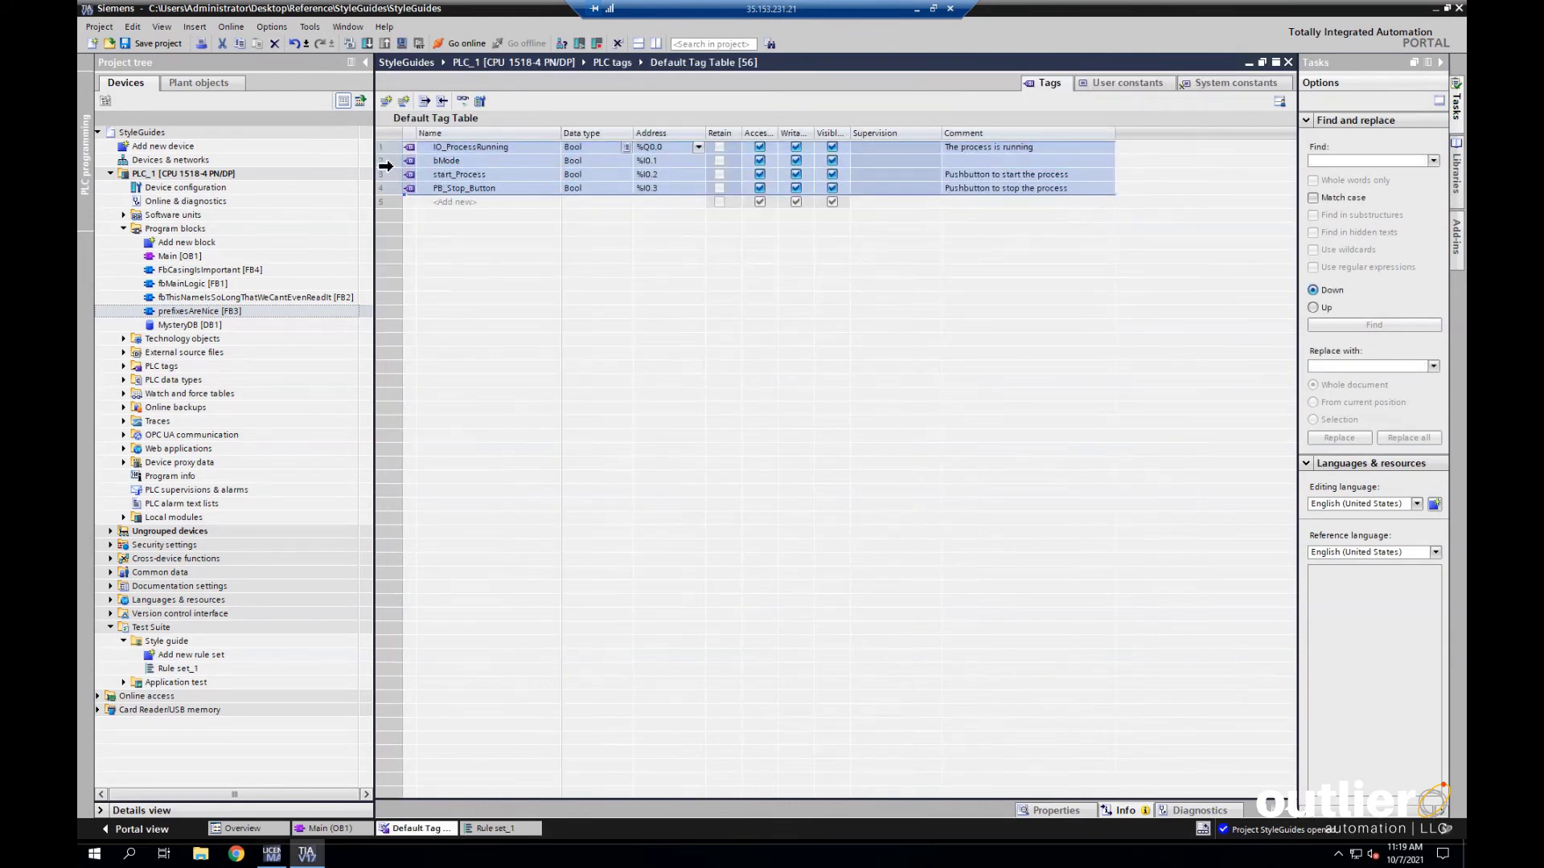
click(494, 830)
click(471, 338)
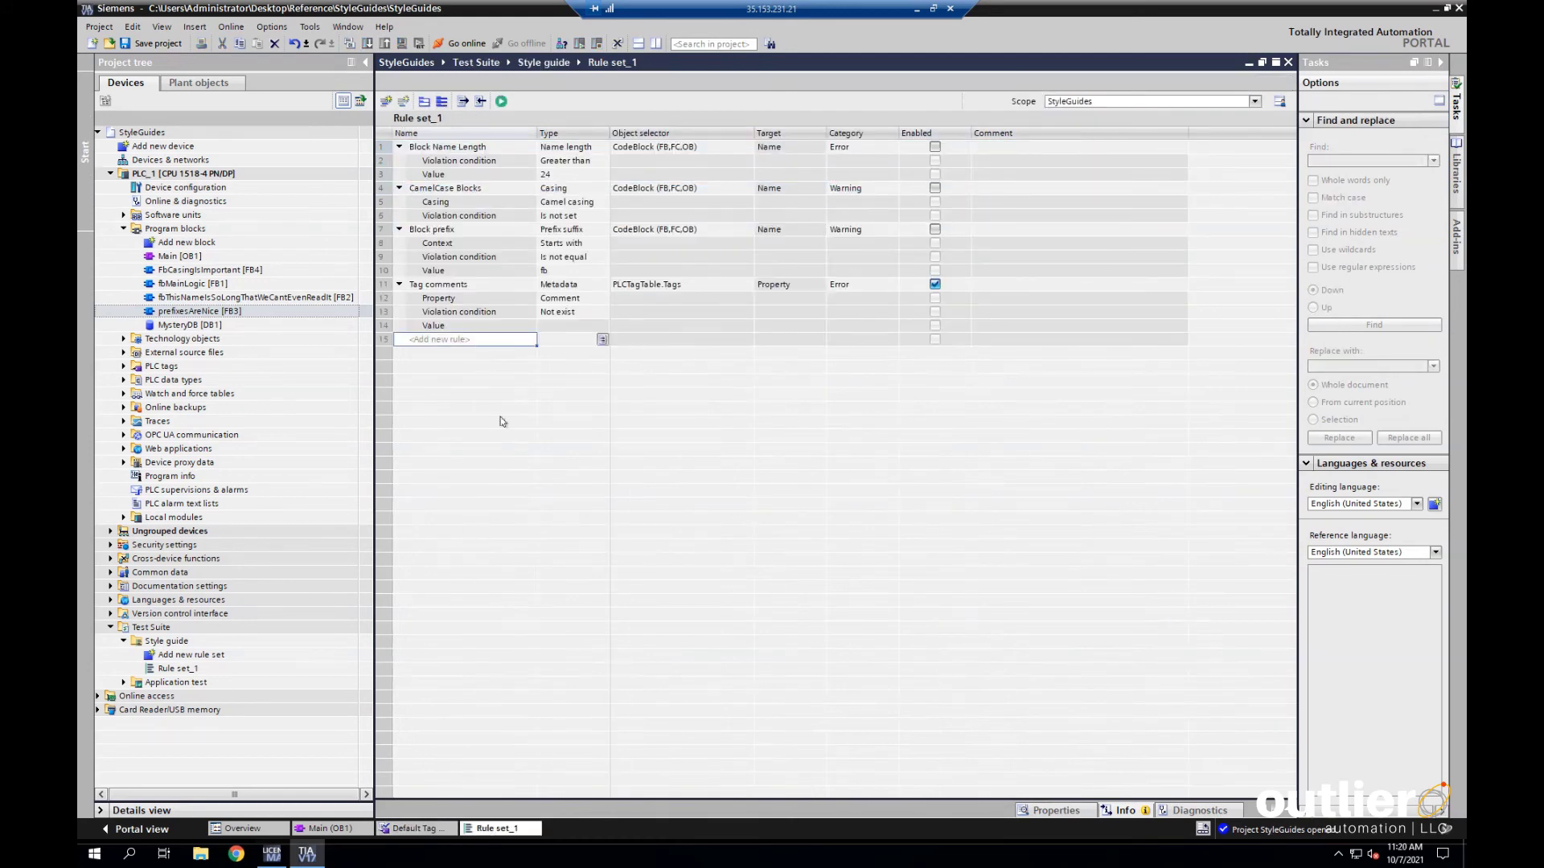
text(IO prefix)
key(Return)
click(748, 343)
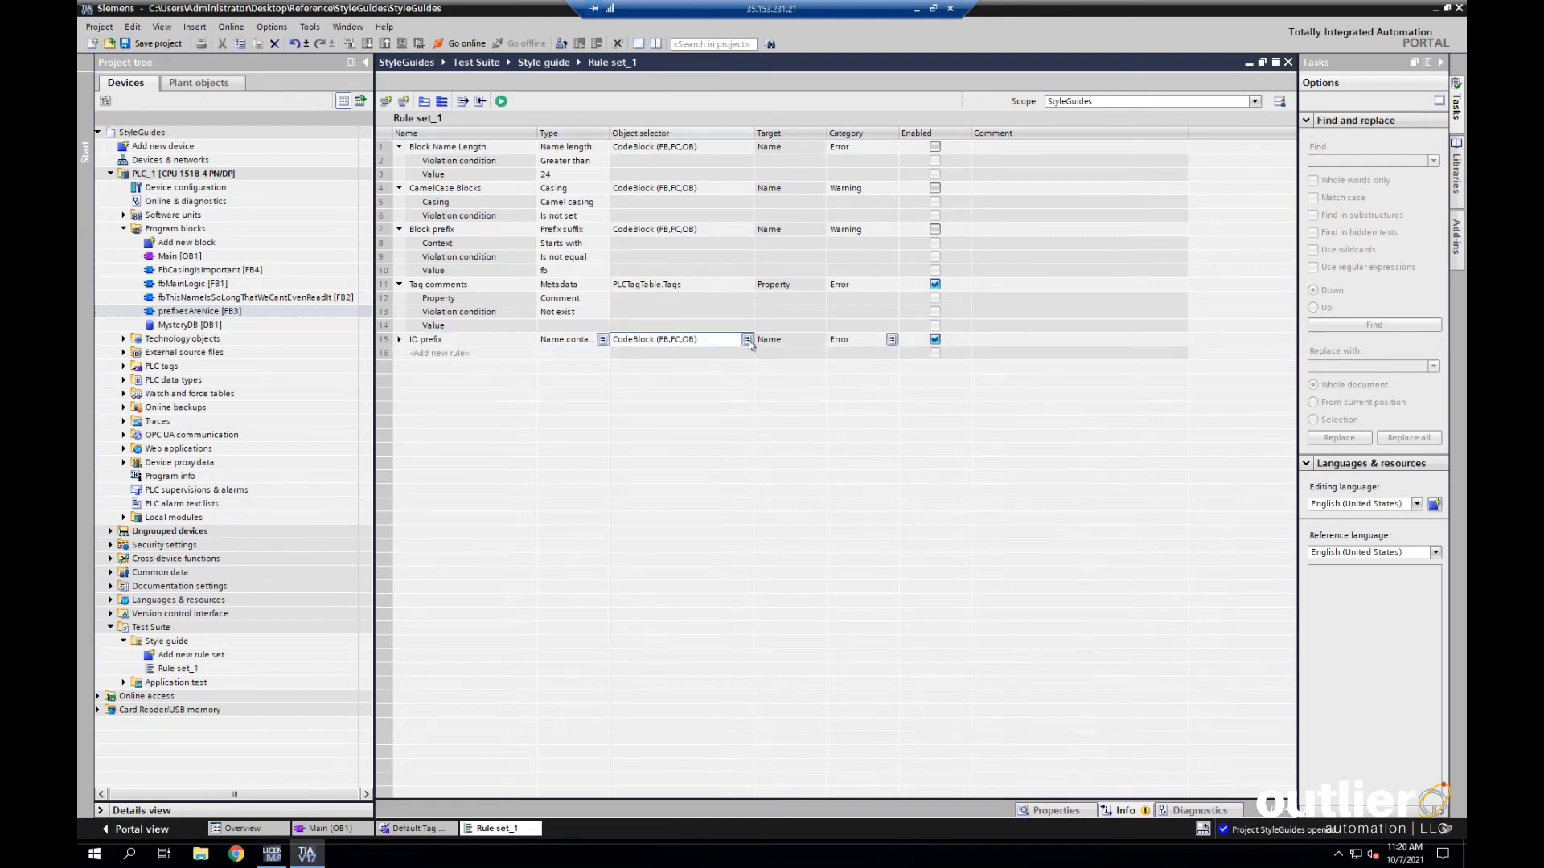
click(747, 344)
scroll(736, 408, down, 3)
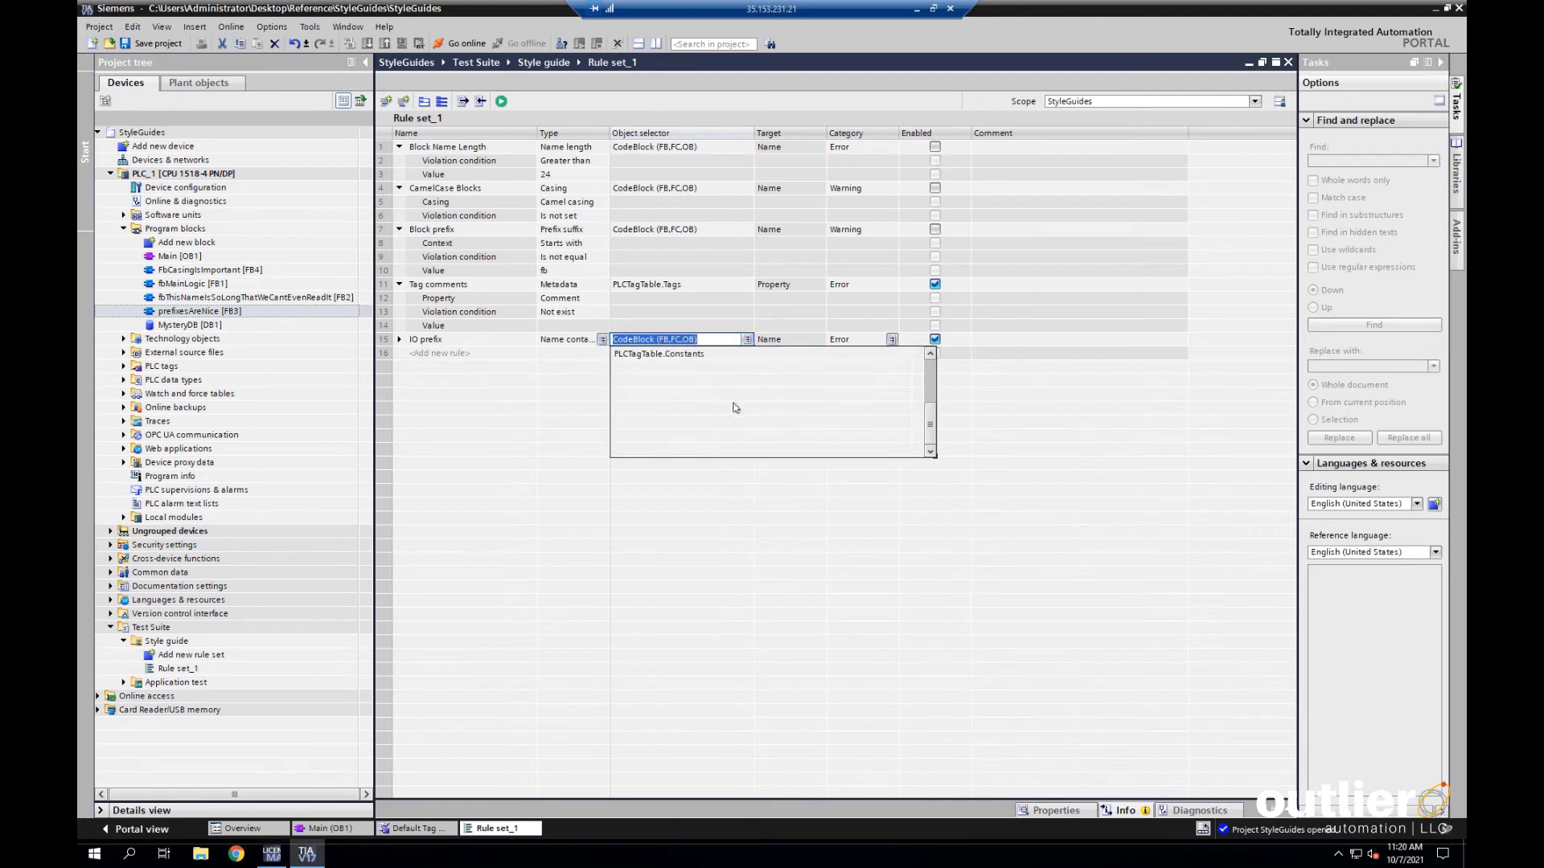
scroll(731, 403, up, 3)
click(705, 383)
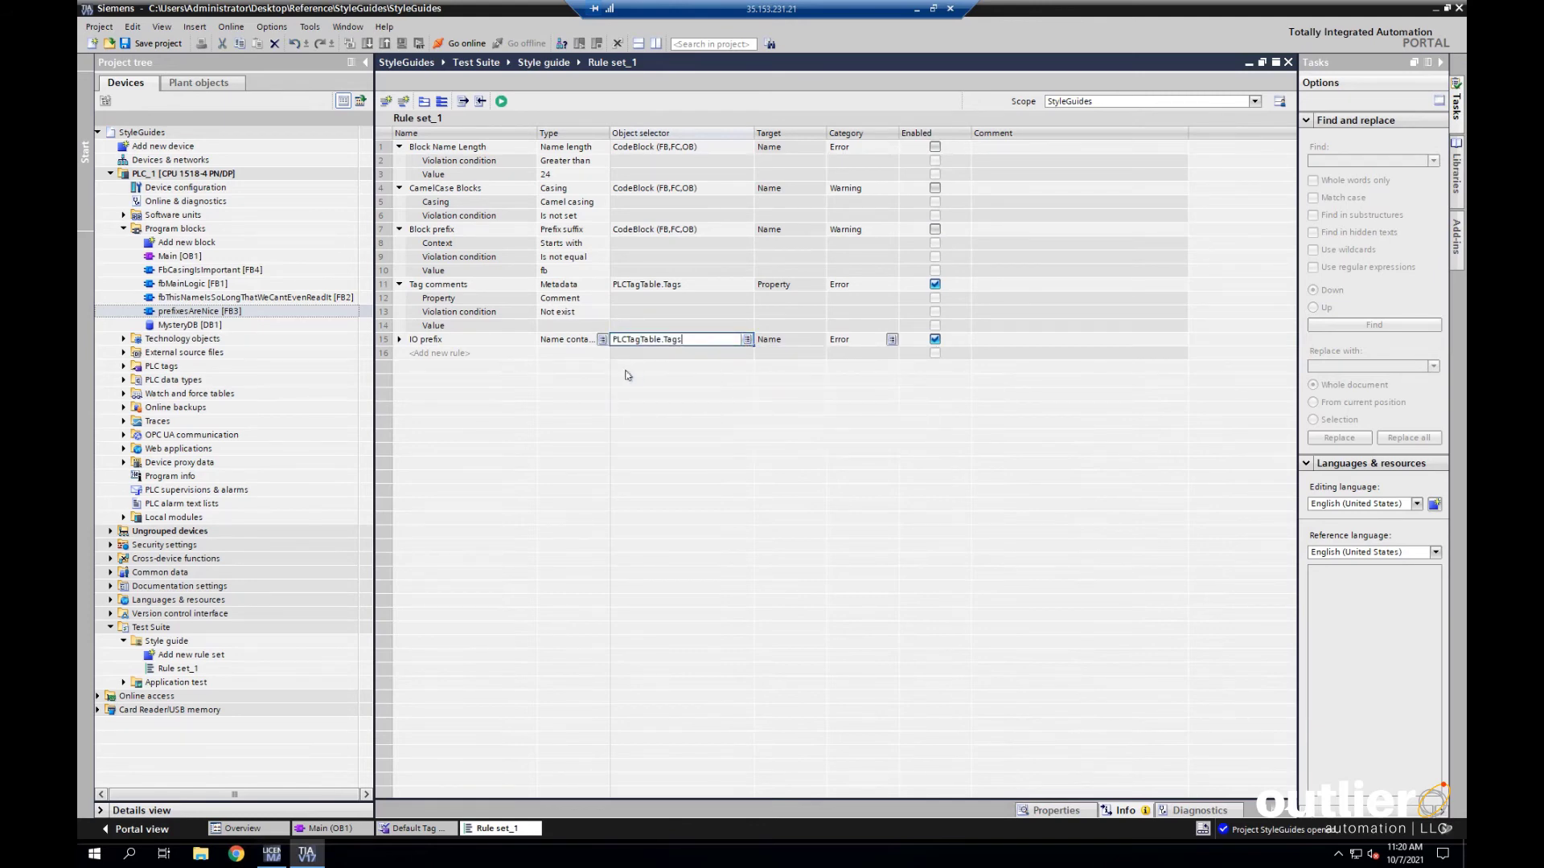
Set IO prefix to type Prefix suffix with value IO_, and disable Tag comments.
click(591, 341)
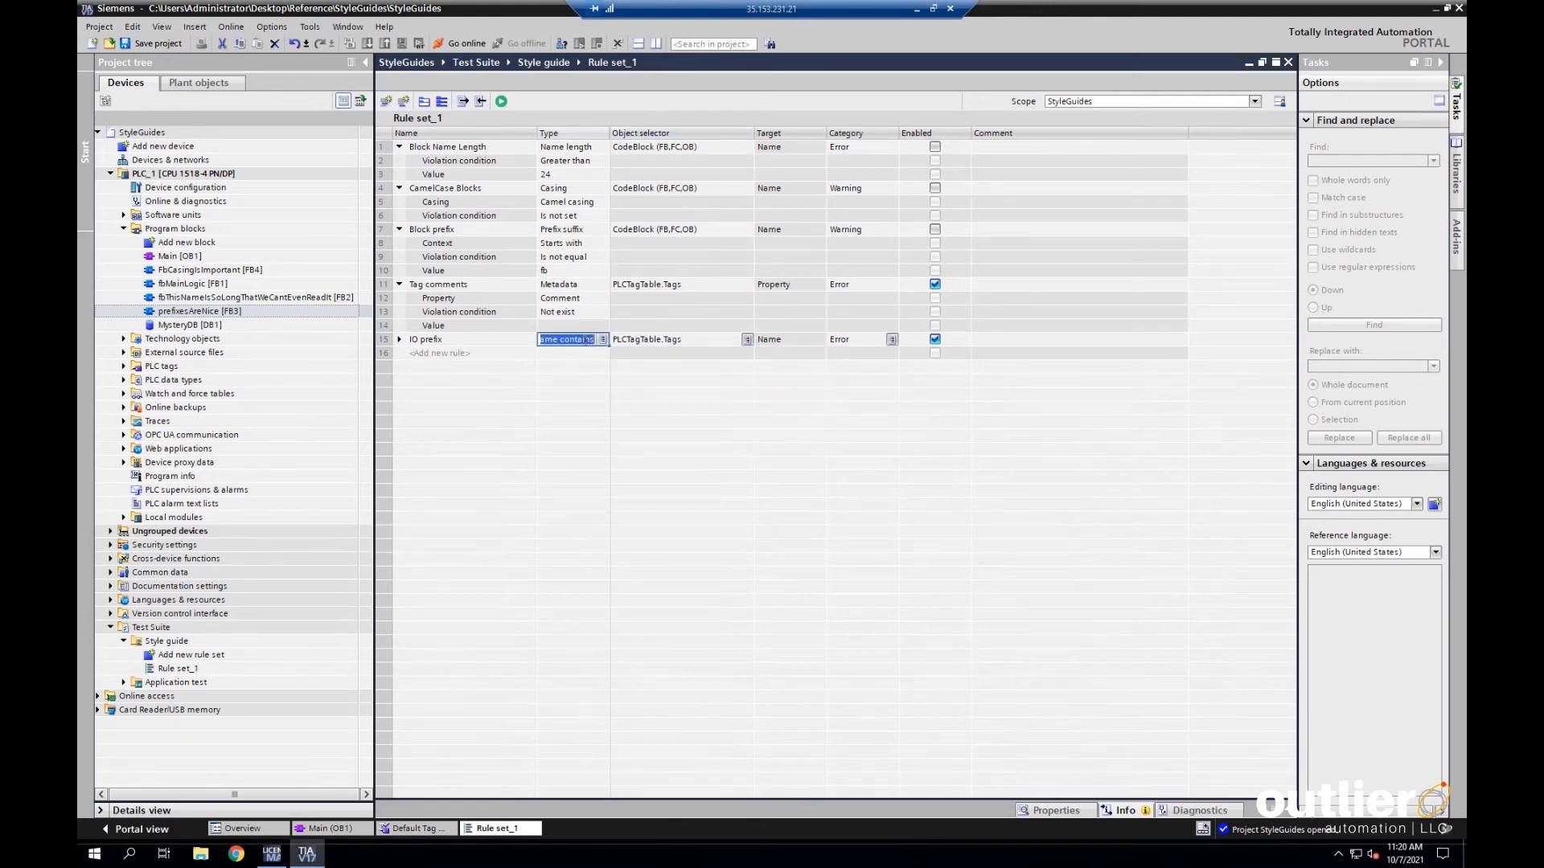
text(Prefix suffix)
click(446, 358)
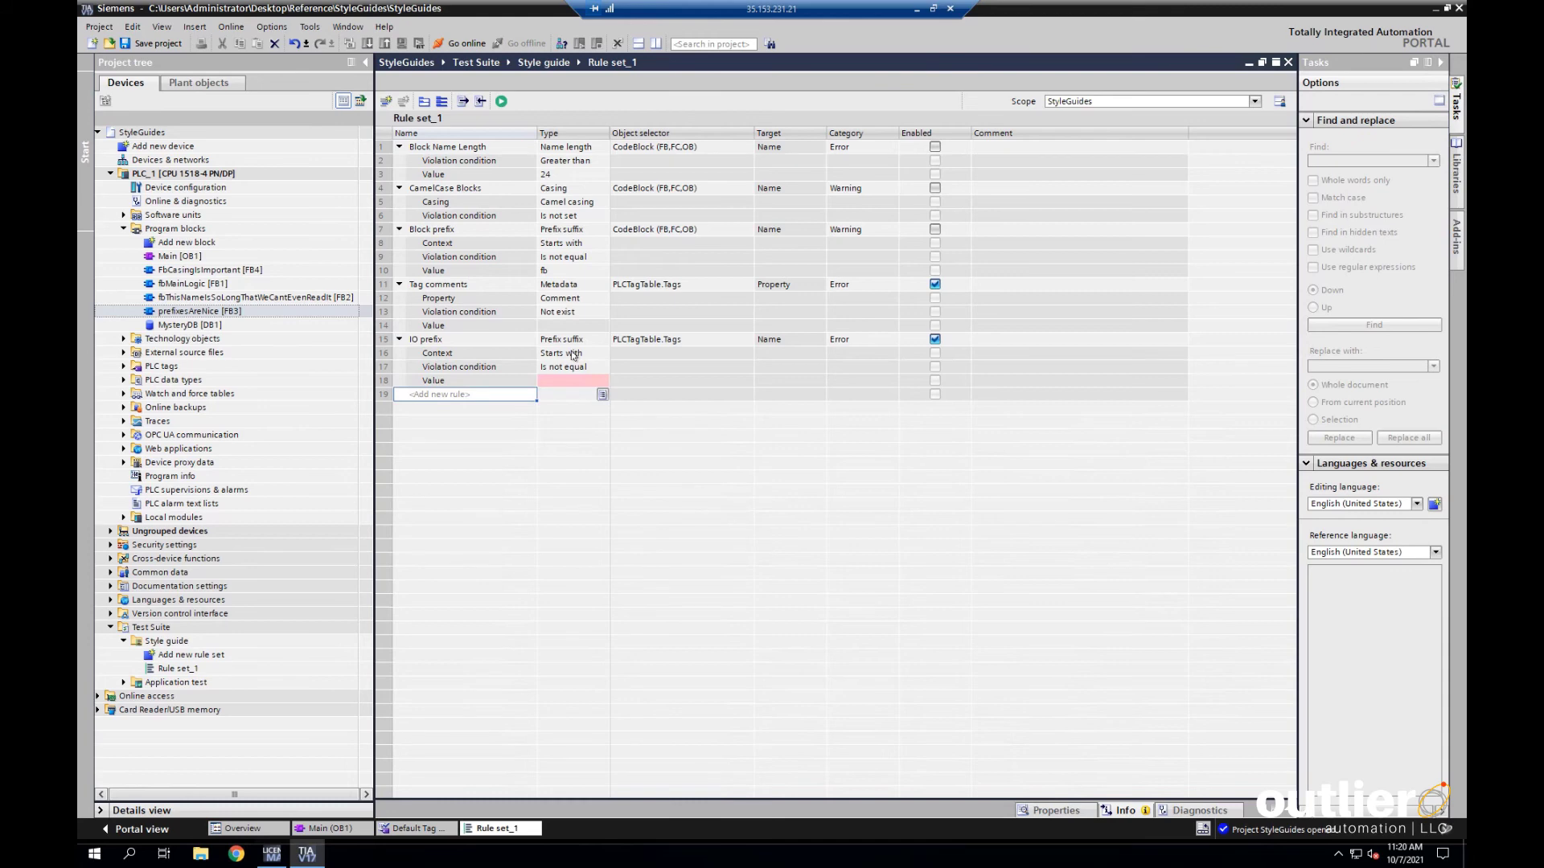
click(572, 381)
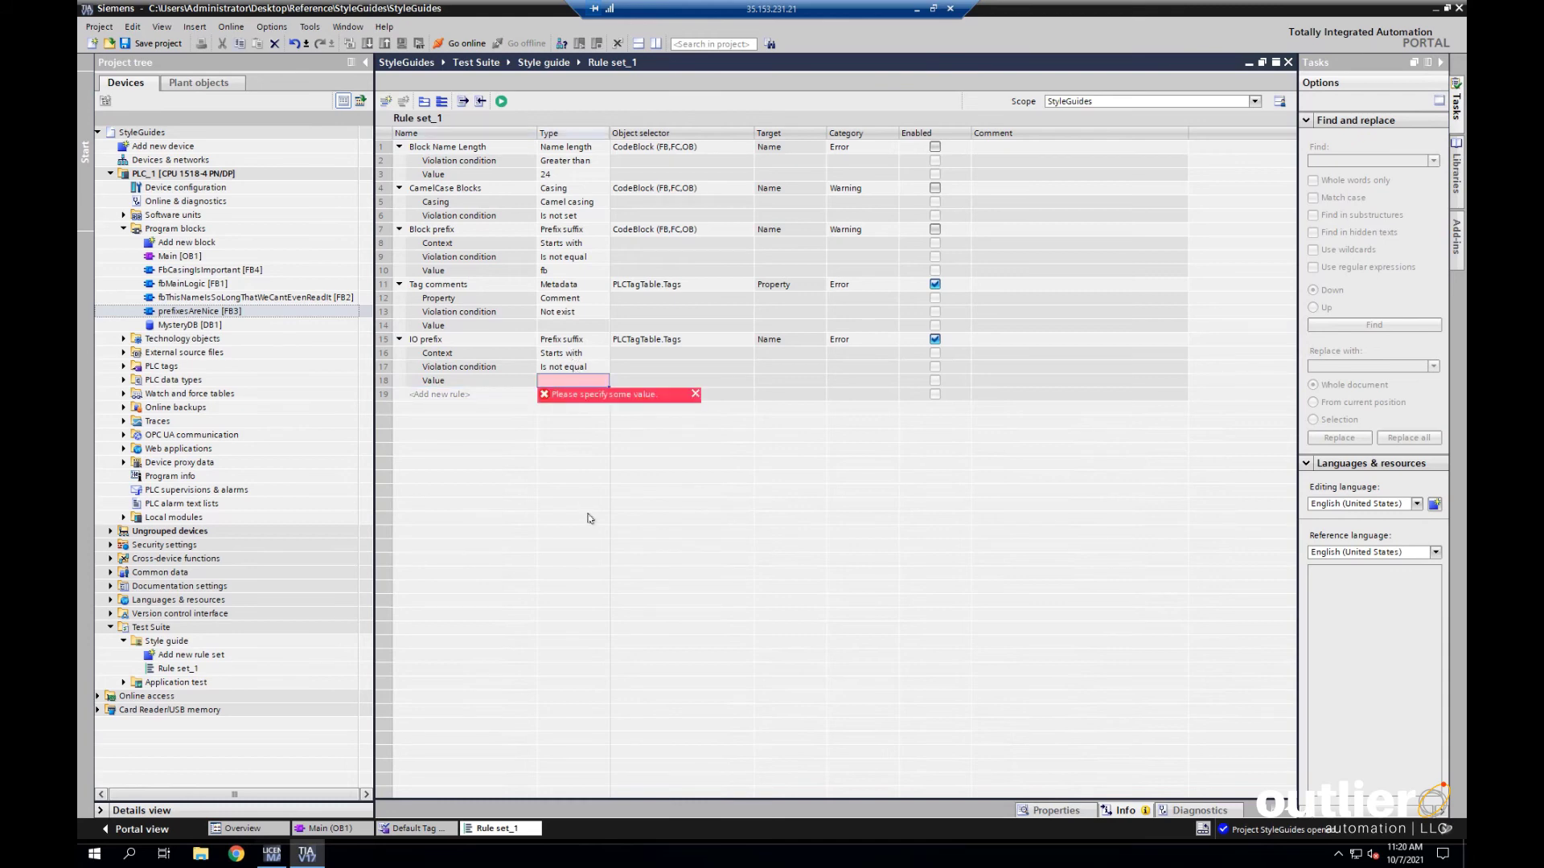
text(IO_)
key(Return)
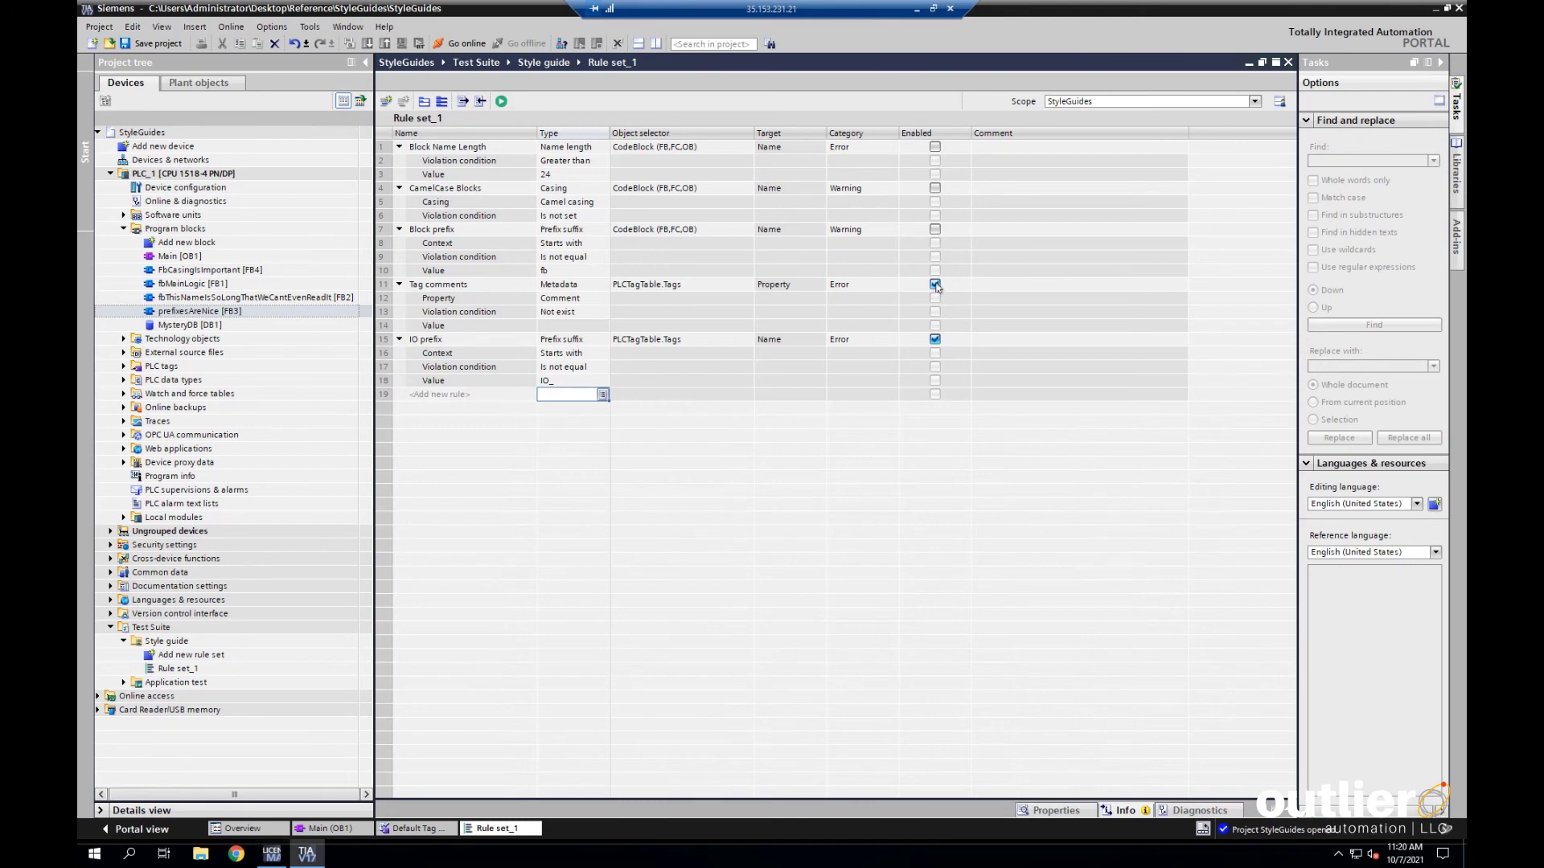
click(934, 284)
Rerun Rule set_1 so all four tags, including bMode and PB_Stop_Button, fail the IO_ prefix rule.
click(502, 101)
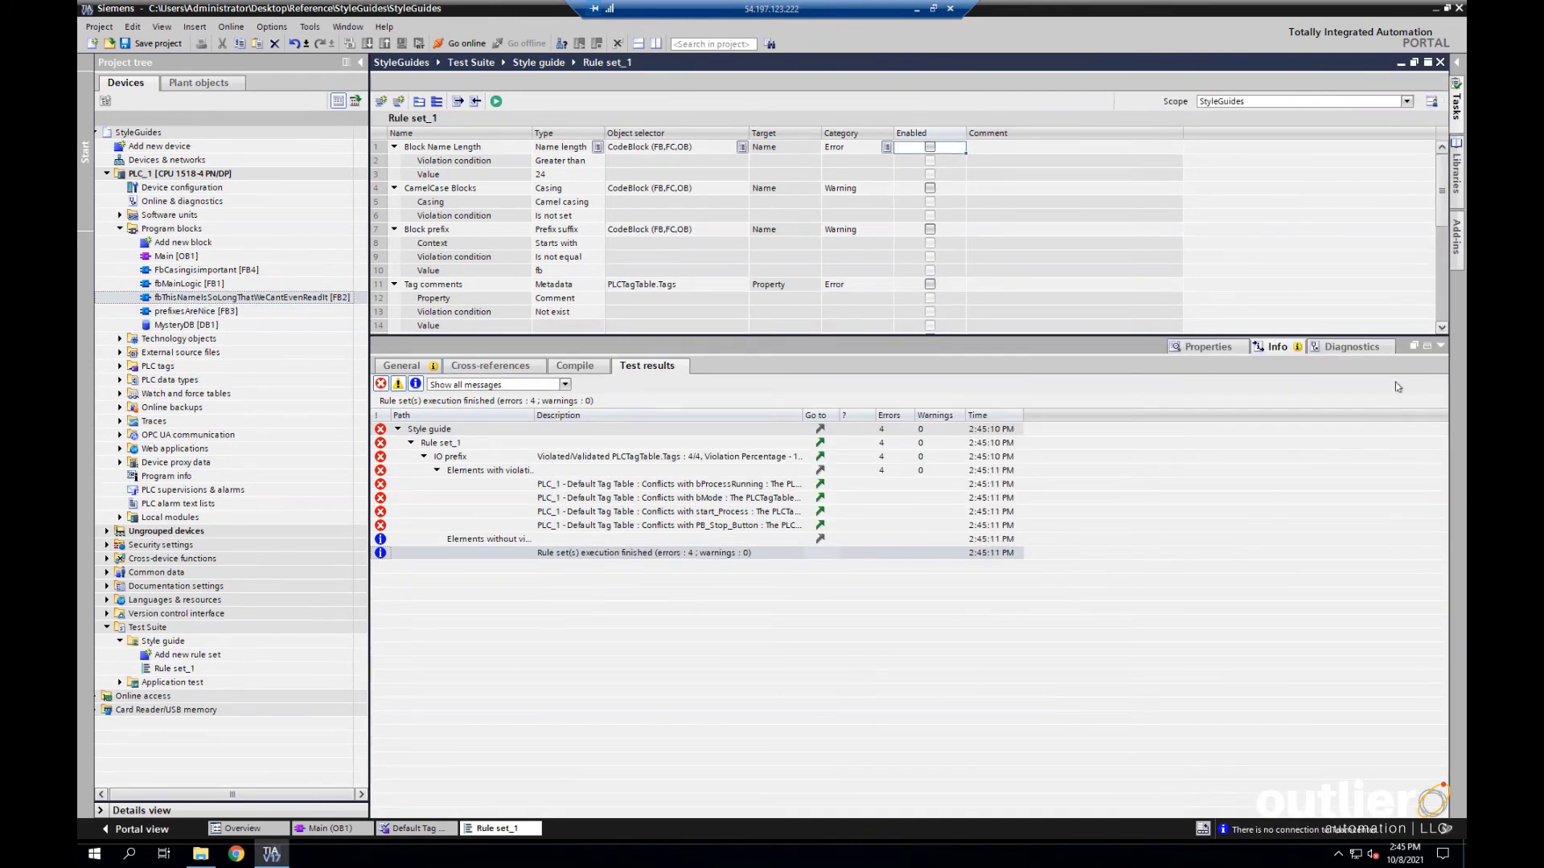
Re-enable the Tag comments, Block prefix, CamelCase Blocks and Block Name Length rules.
click(1441, 348)
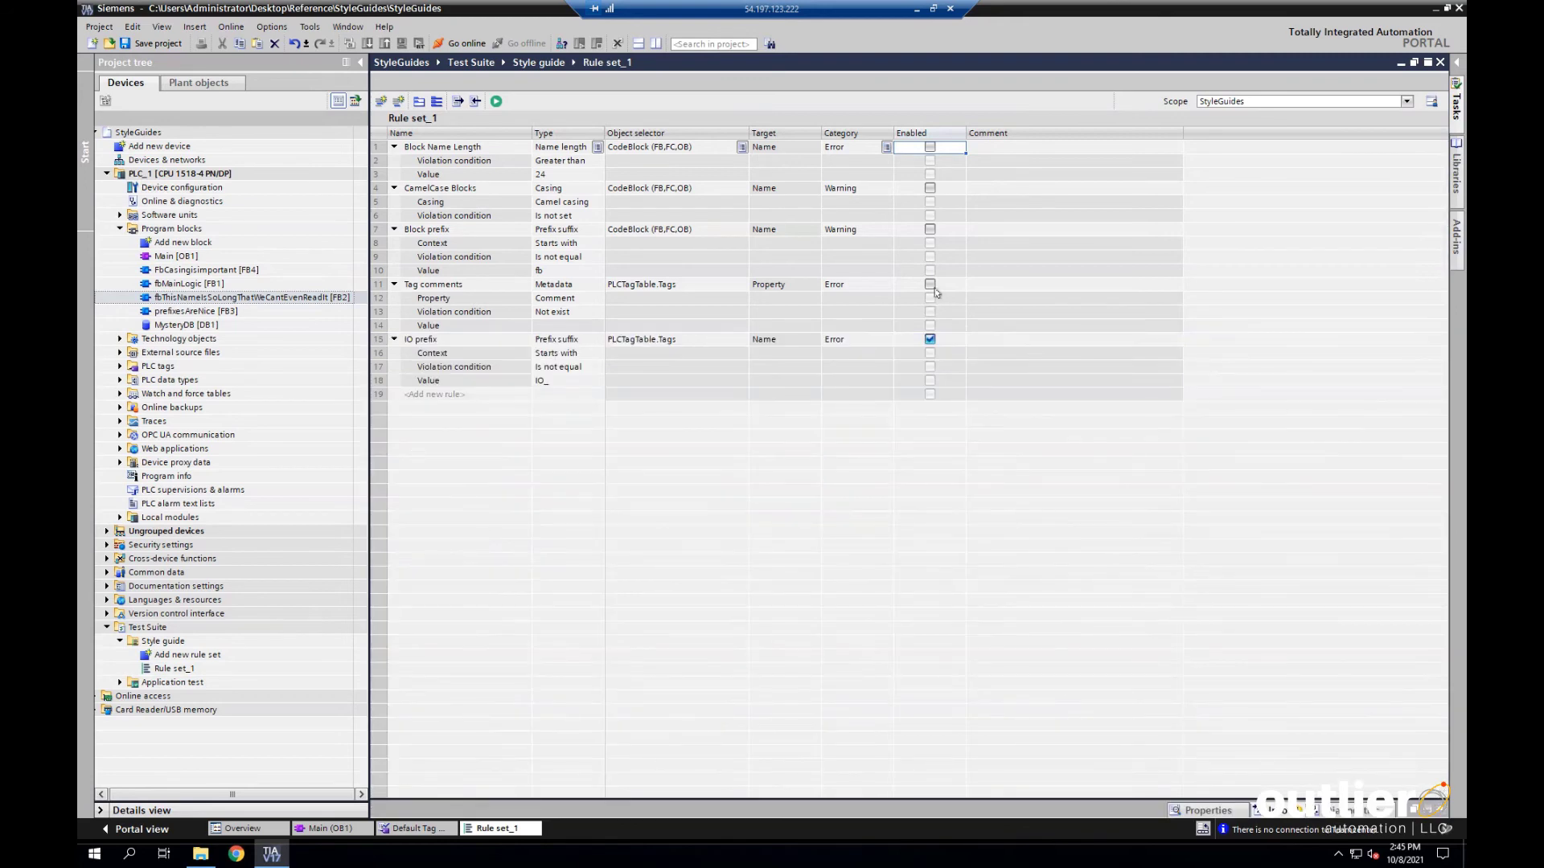
click(931, 284)
click(931, 231)
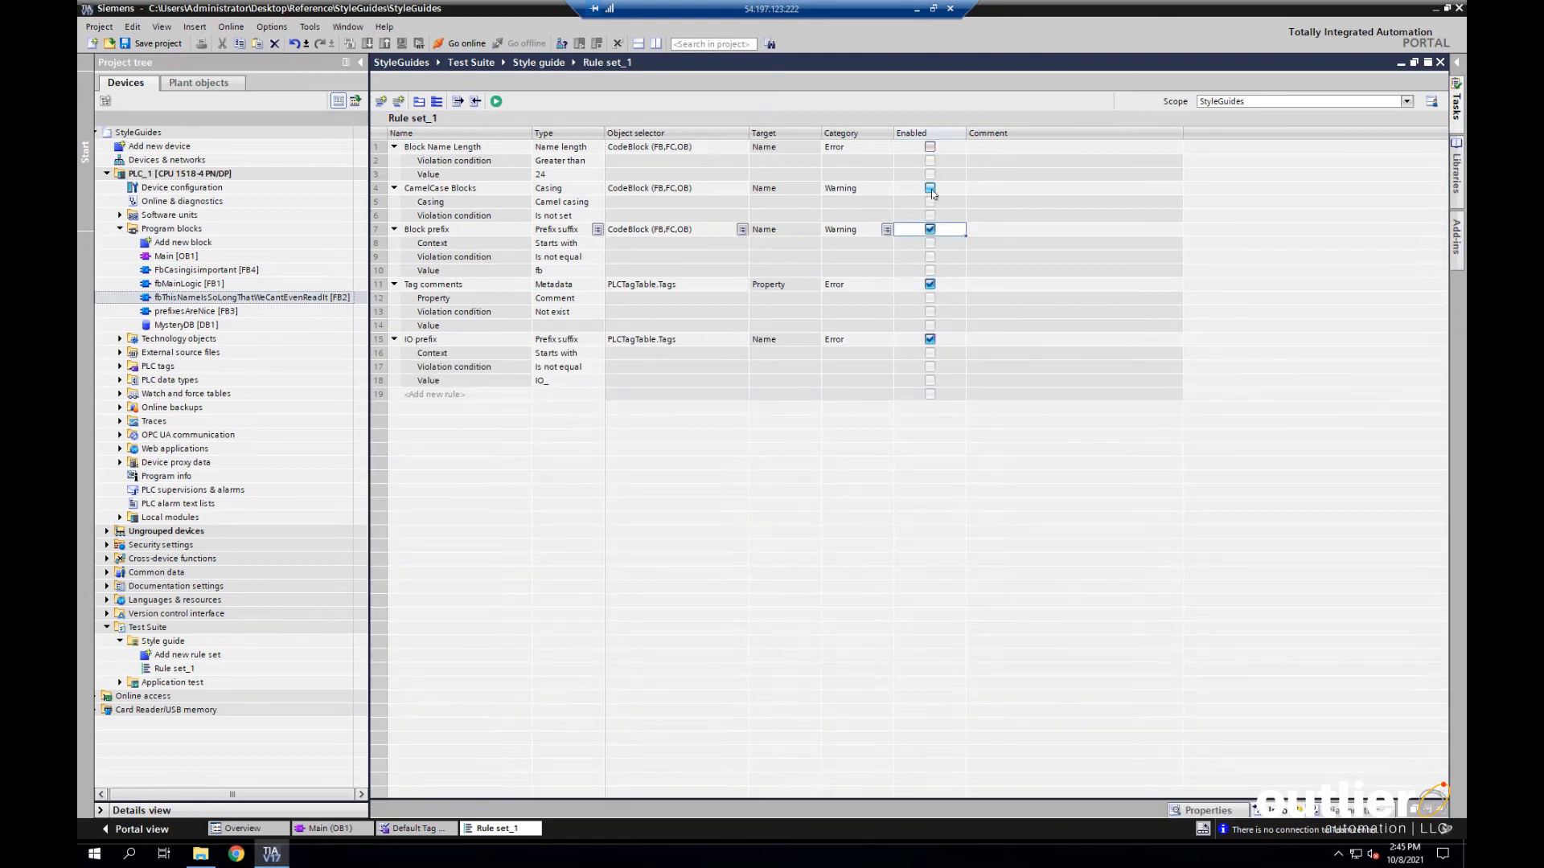
click(930, 188)
click(930, 148)
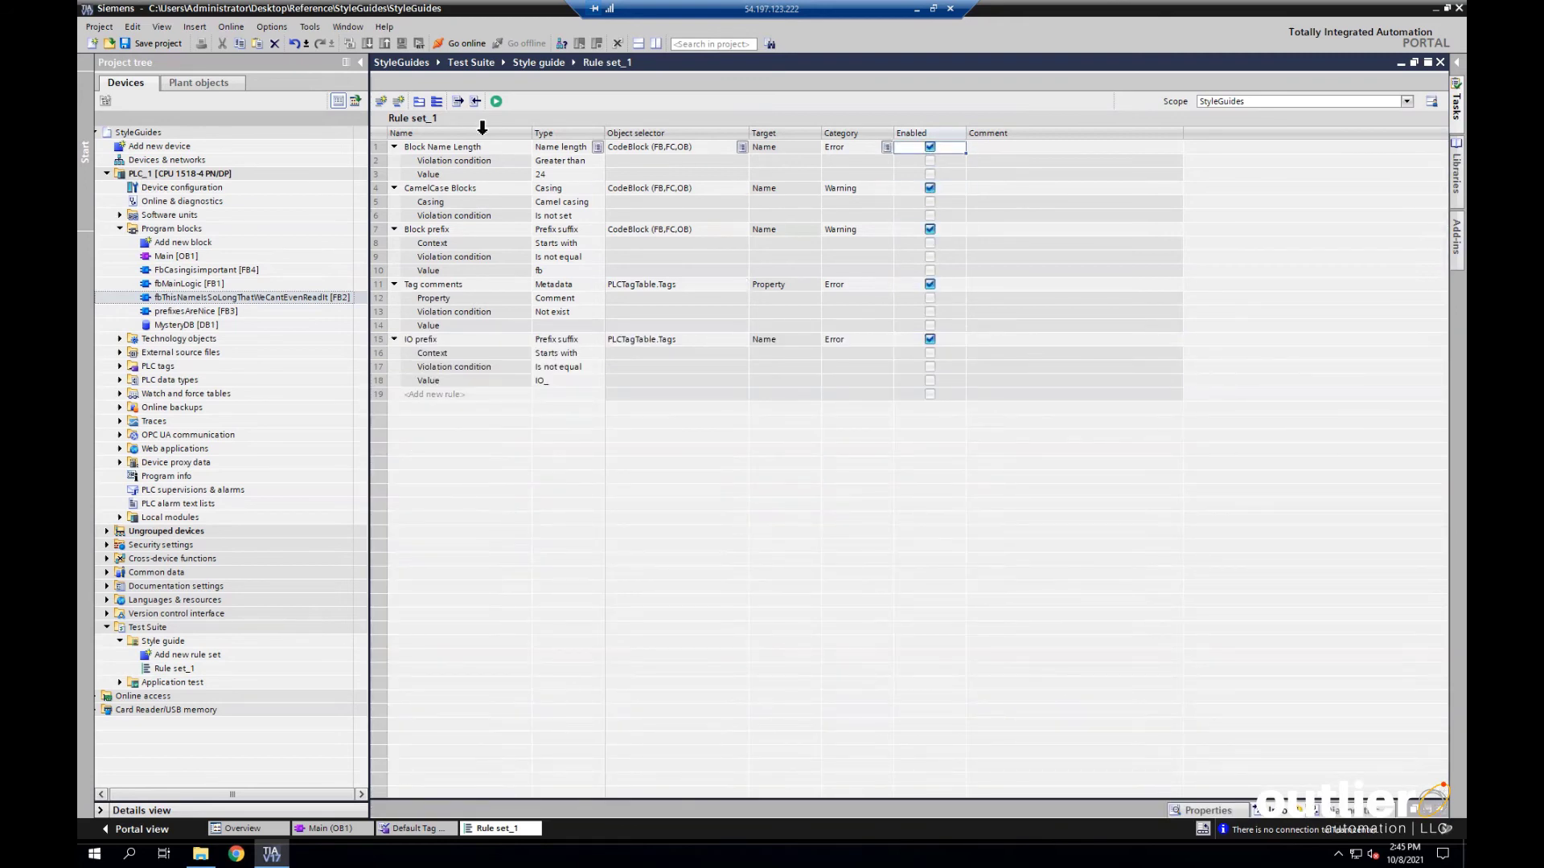
Run Rule set_1, filter results to errors only, and widen the Description column.
click(494, 102)
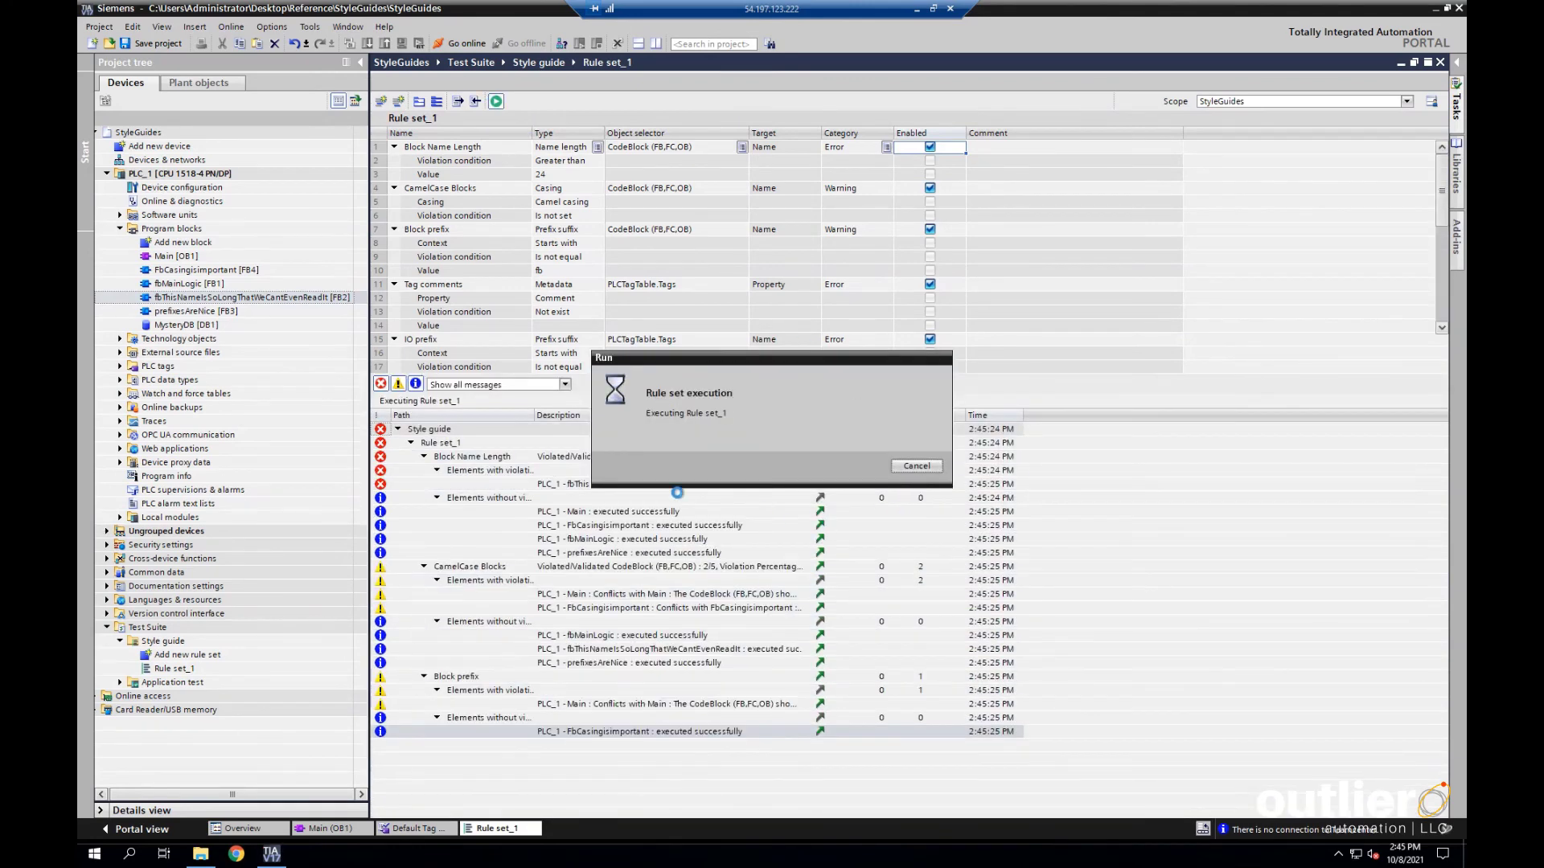
scroll(763, 655, down, 2)
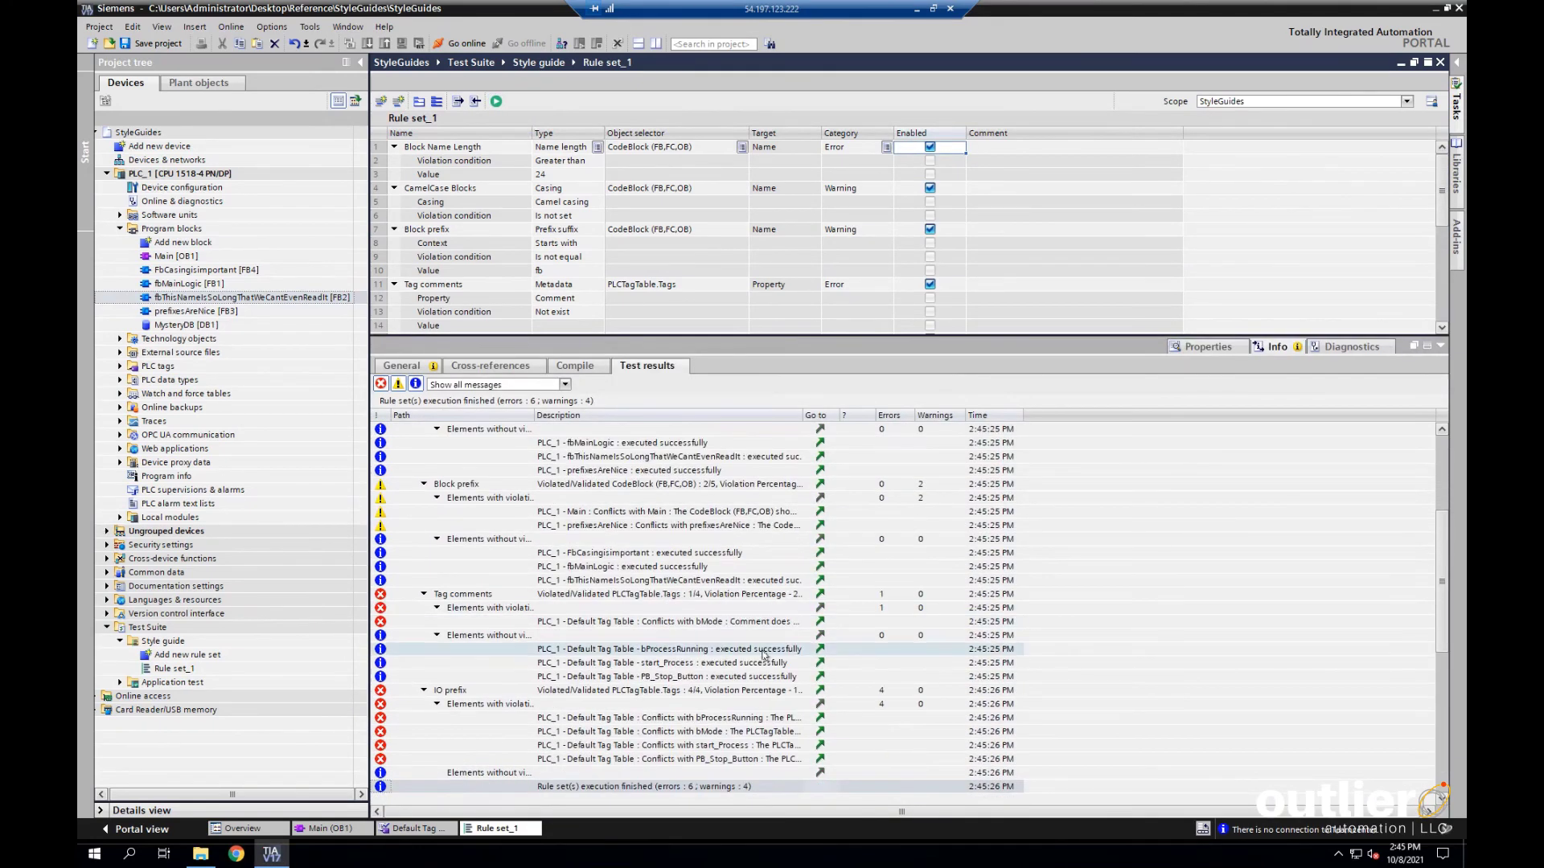
click(416, 384)
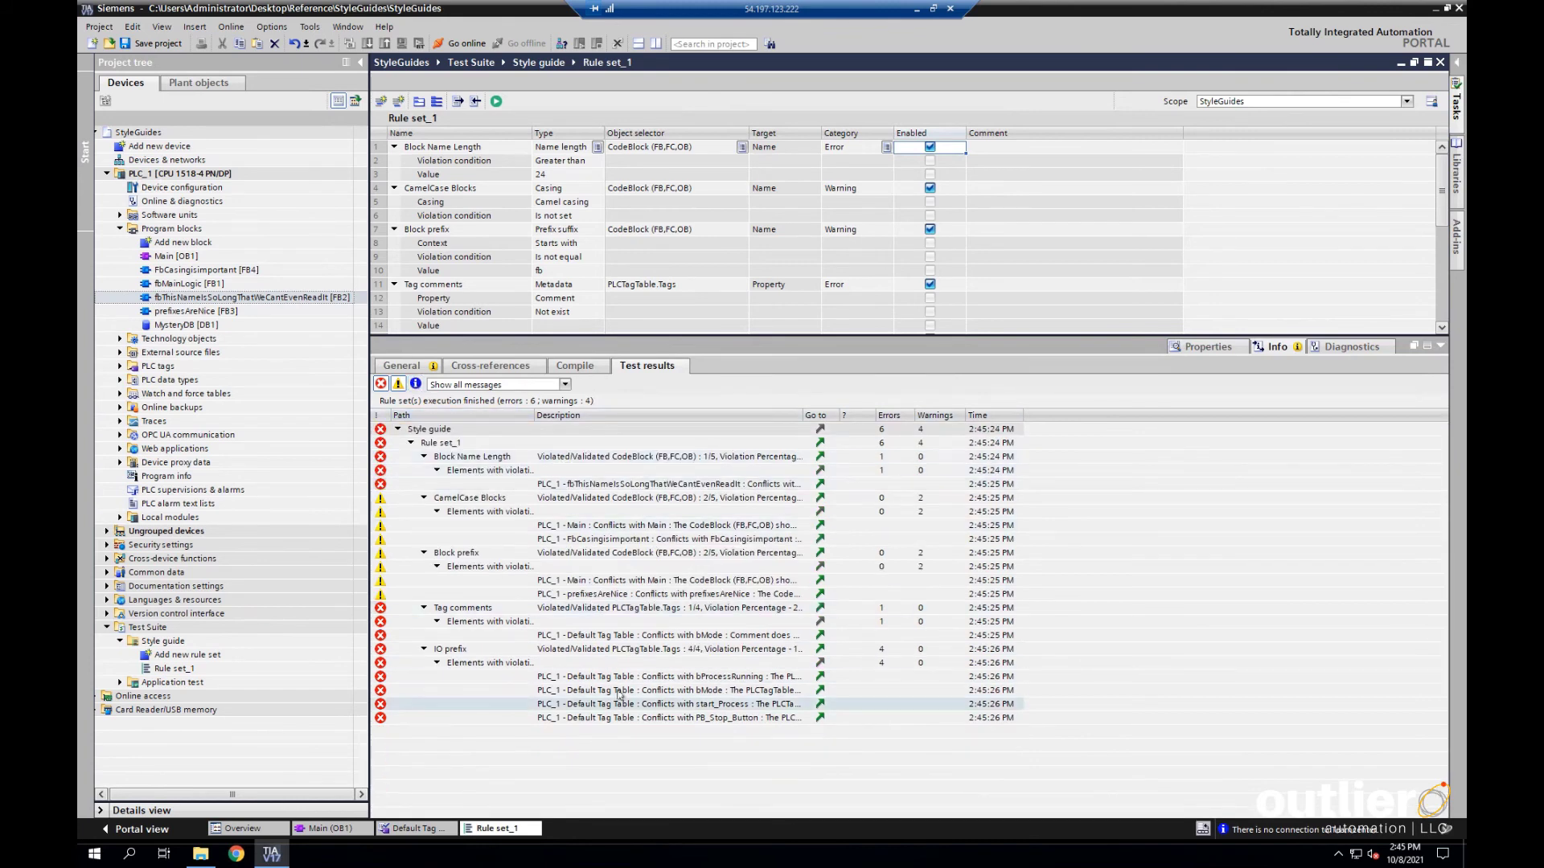
click(398, 384)
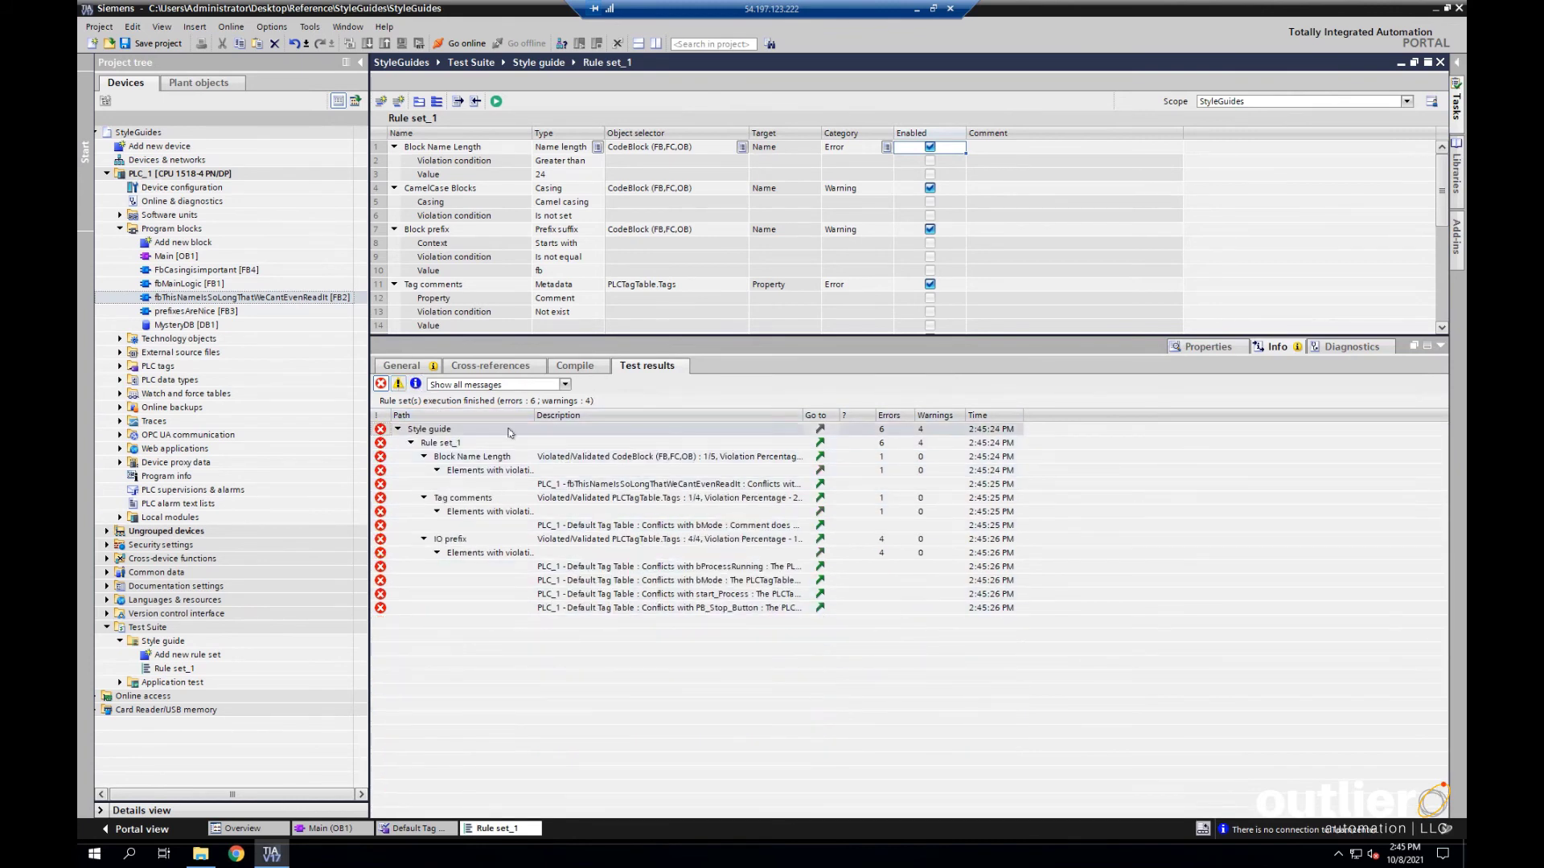
drag(804, 415, 922, 417)
Jump from the bMode error to the Default Tag Table and comment bMode 'True = auto mode'.
double_click(765, 527)
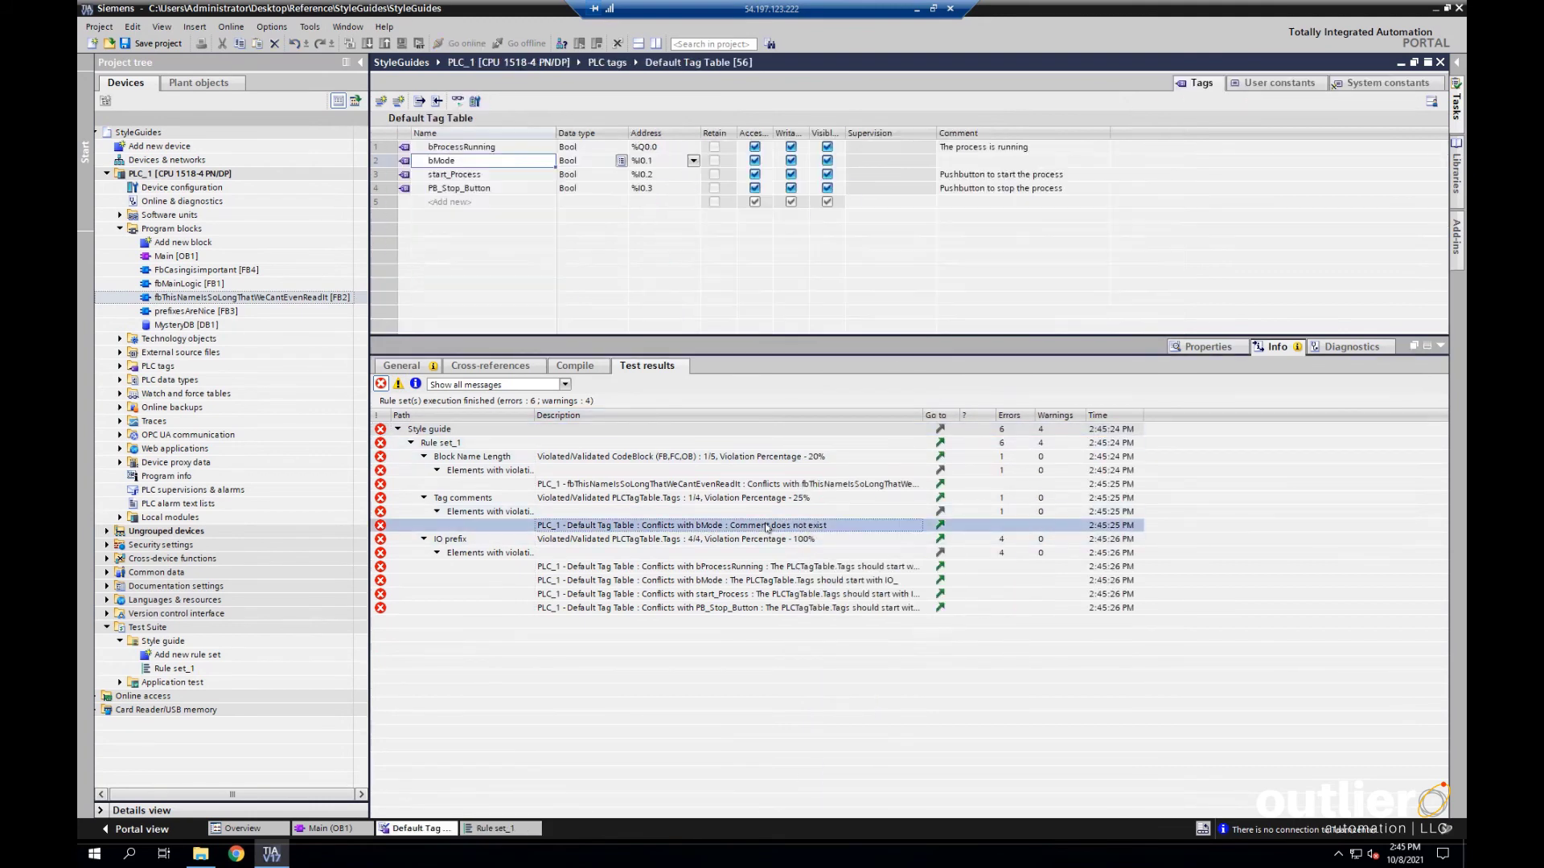
click(973, 162)
text(Tru)
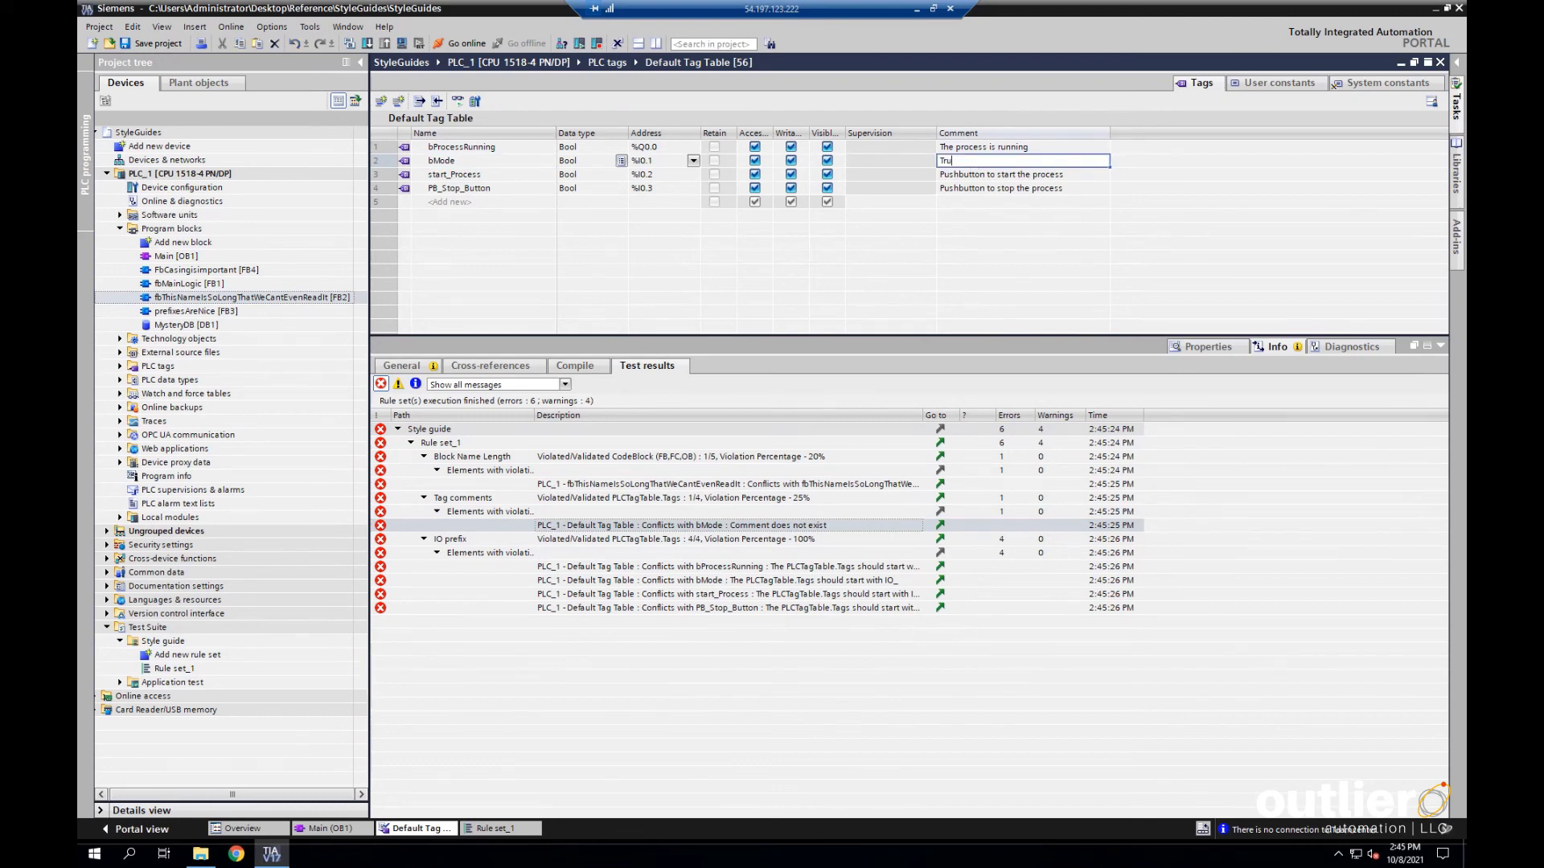
text(e = auto mode)
key(Return)
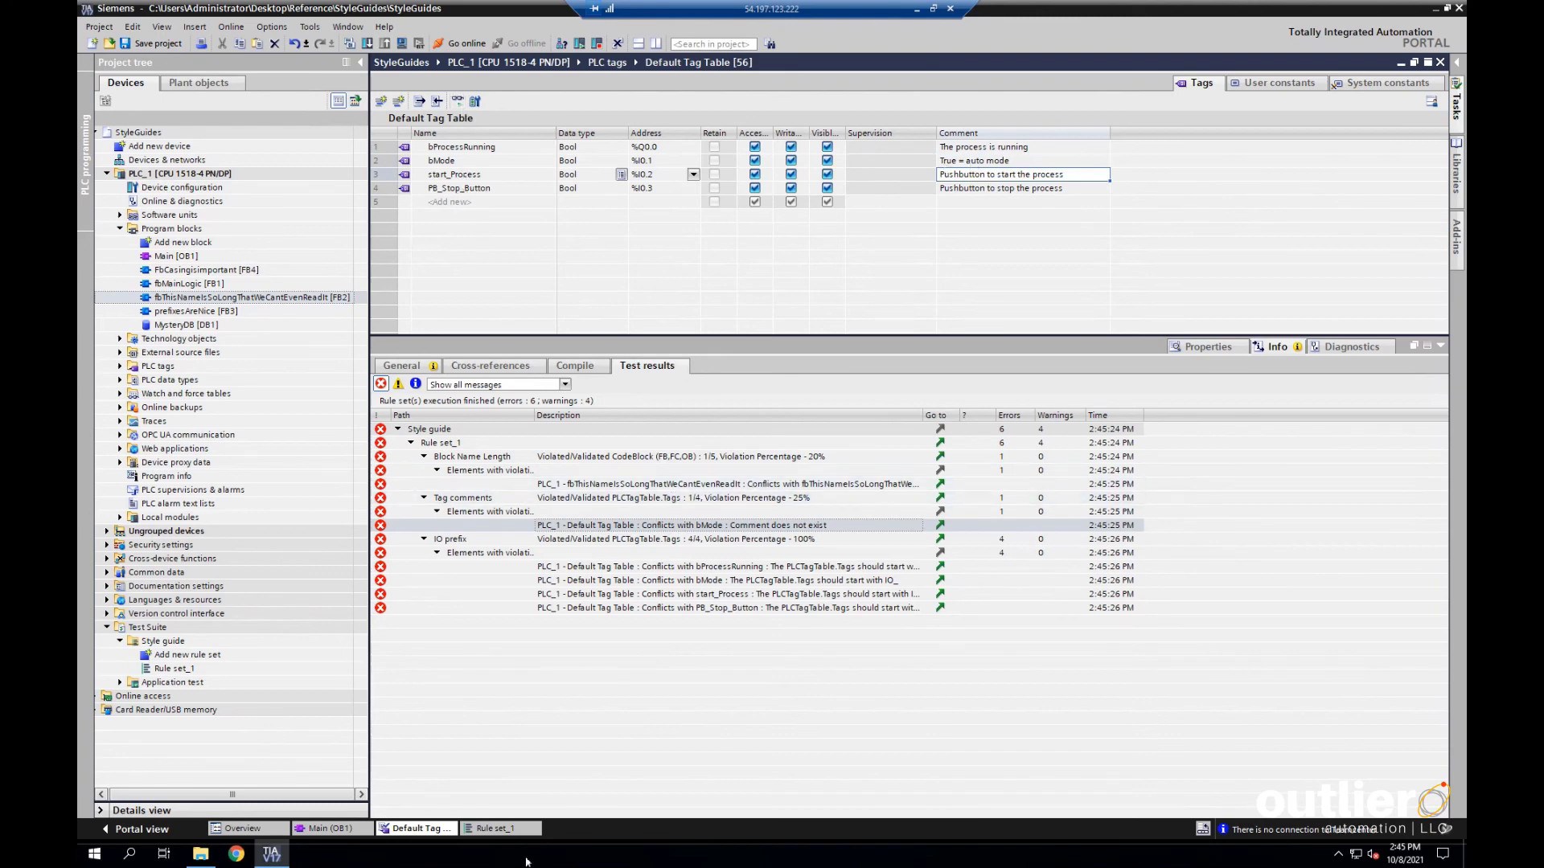
Return to Rule set_1 and rerun it to verify the bMode fix.
click(503, 828)
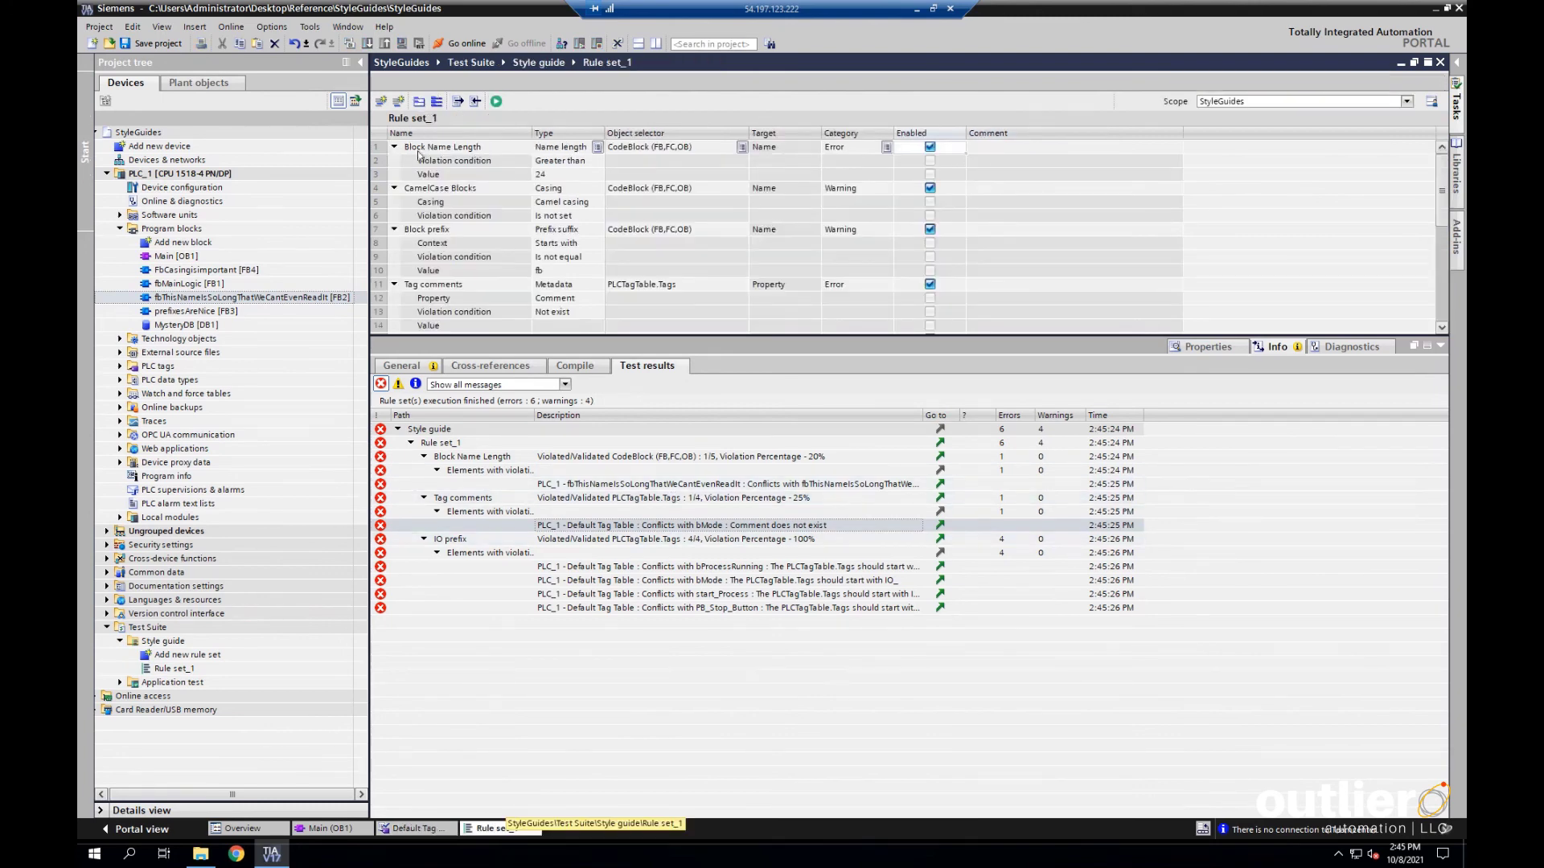
click(496, 102)
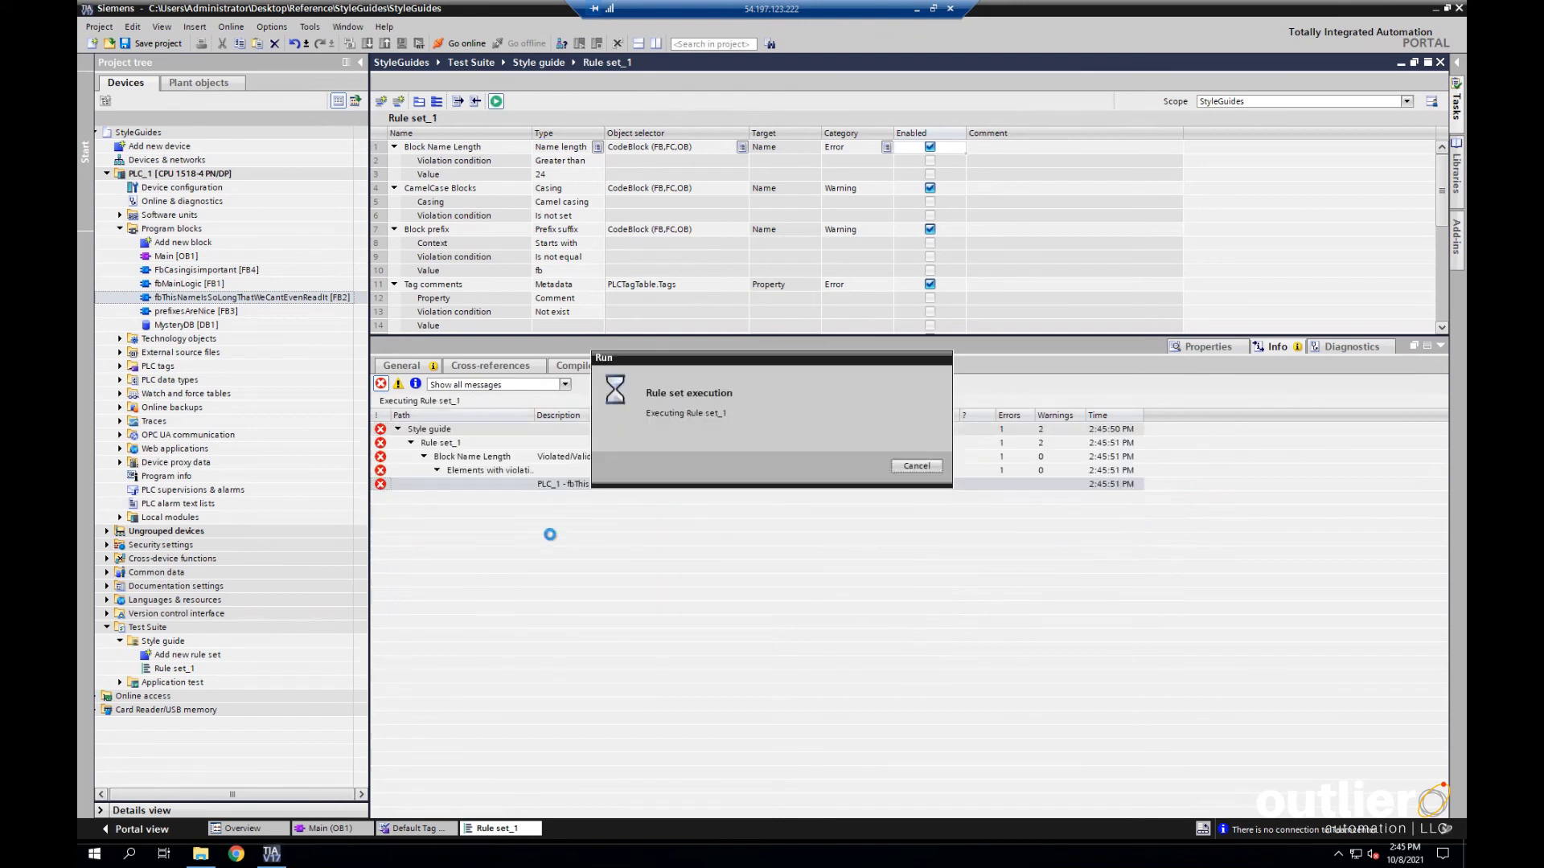